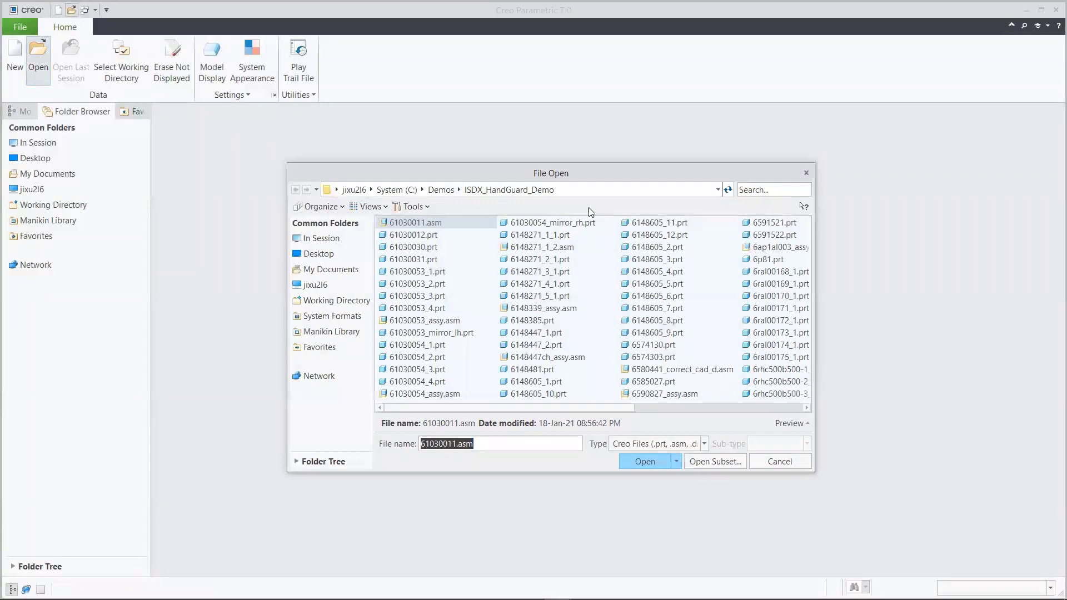
# - Find and open the 6ap1al003_assy.asm assembly, then open its left hand guard part HAND_GUARD_LH
pyautogui.write('al')
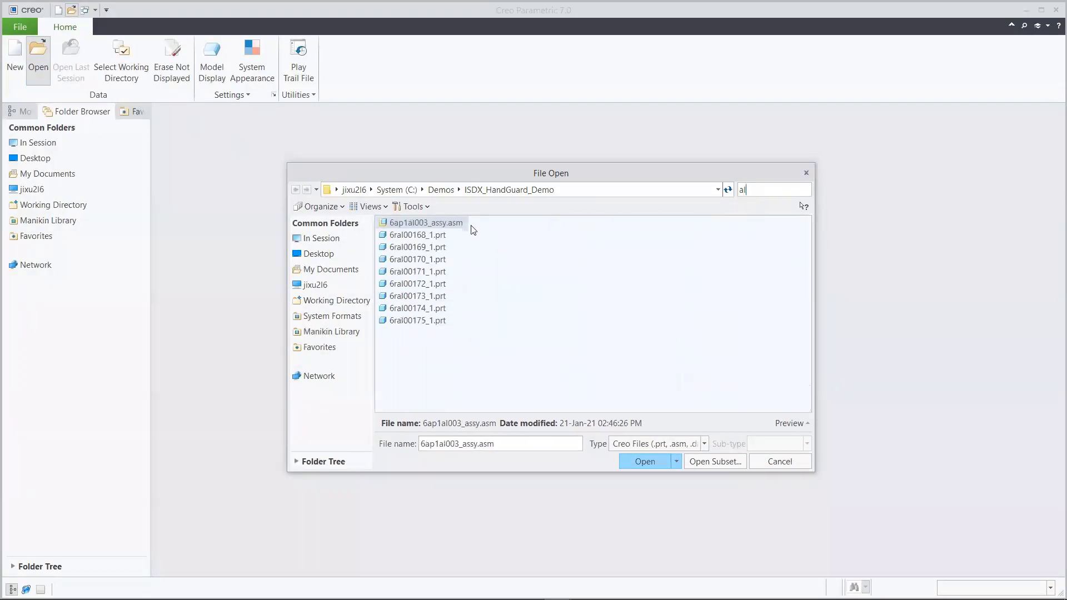
pyautogui.click(633, 463)
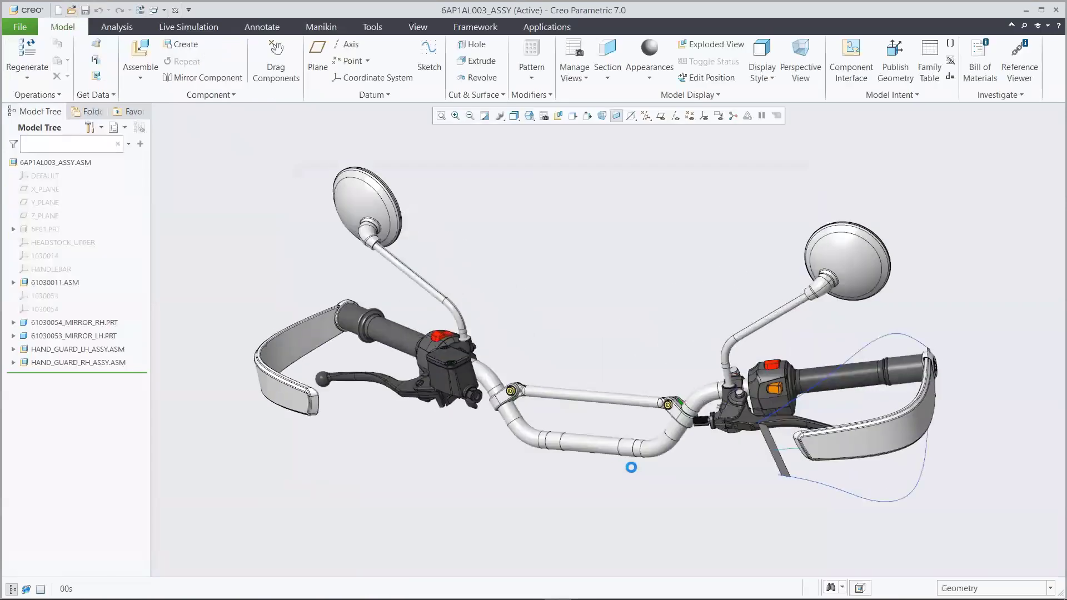
pyautogui.click(848, 449)
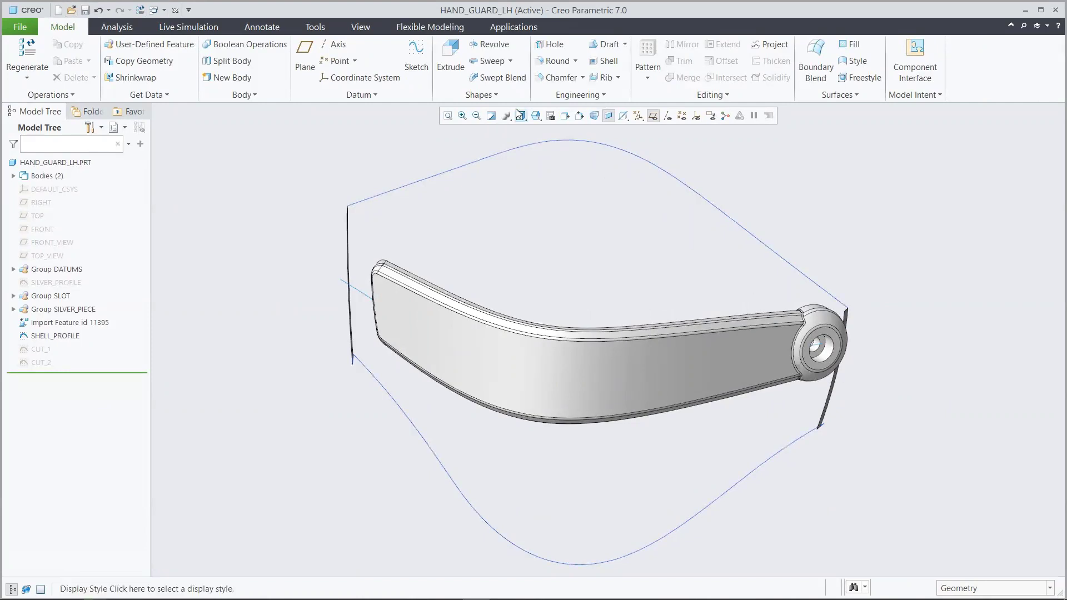
# - Import the reference image Front_View.jpg onto the FRONT_VIEW plane of the hand guard
pyautogui.click(361, 26)
pyautogui.click(505, 97)
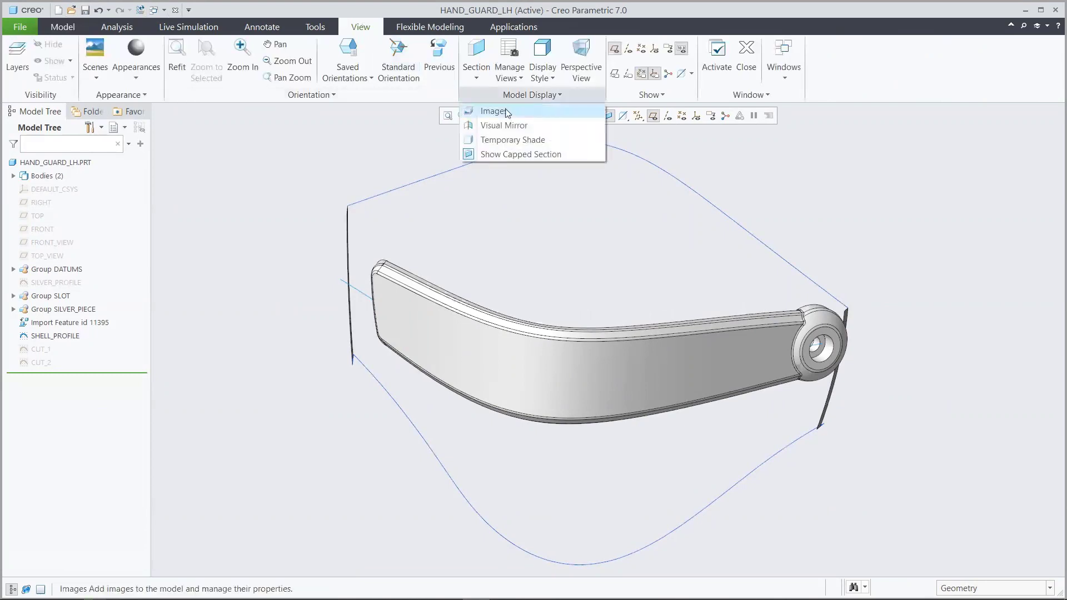
pyautogui.click(507, 114)
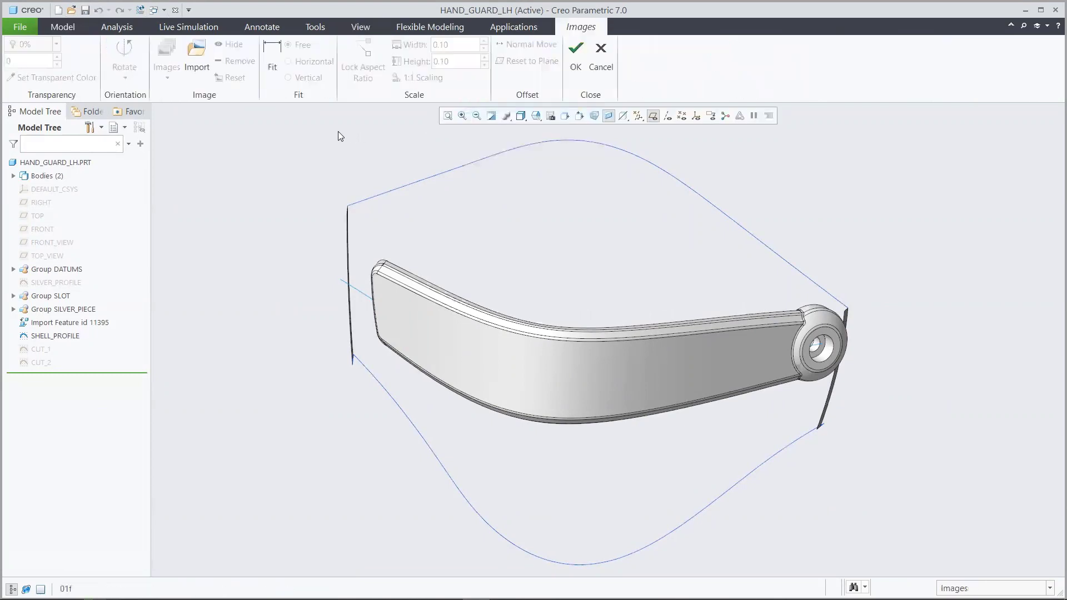
pyautogui.click(200, 58)
pyautogui.click(75, 244)
pyautogui.click(328, 285)
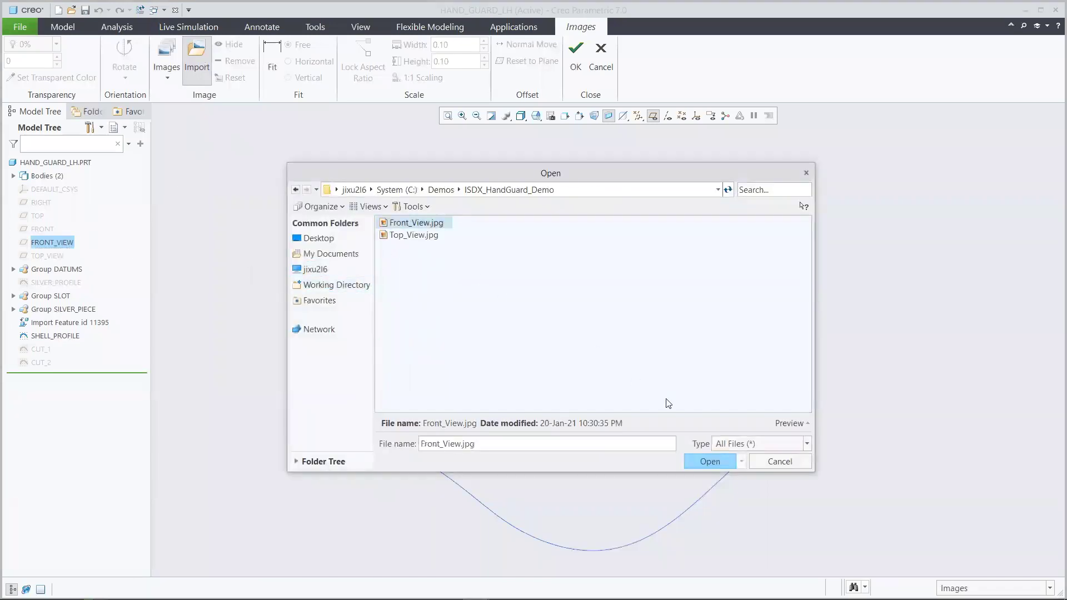
pyautogui.click(710, 461)
# - Scale the front view image to a width of 284 and align it with the shell profile curve
pyautogui.moveTo(768, 236); pyautogui.dragTo(599, 361)
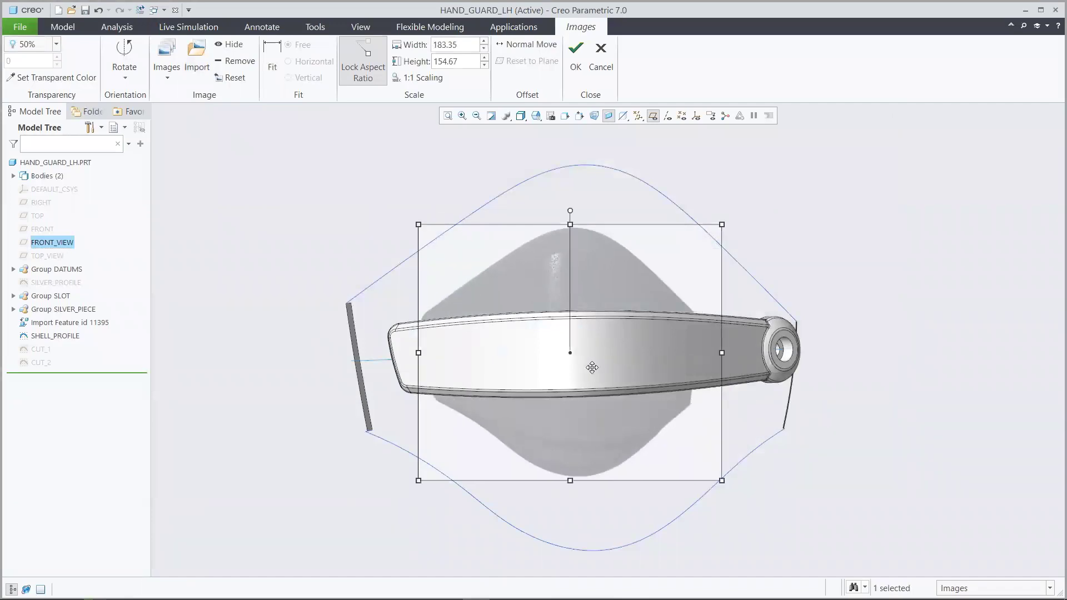
pyautogui.moveTo(720, 223); pyautogui.dragTo(805, 184)
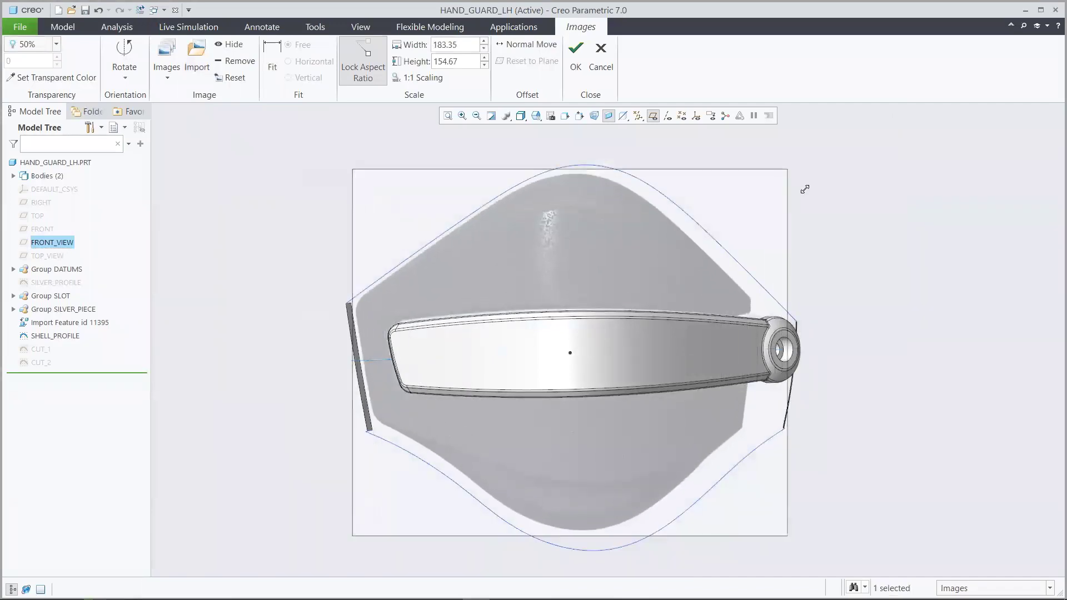
pyautogui.doubleClick(461, 47)
pyautogui.press('BackSpace')
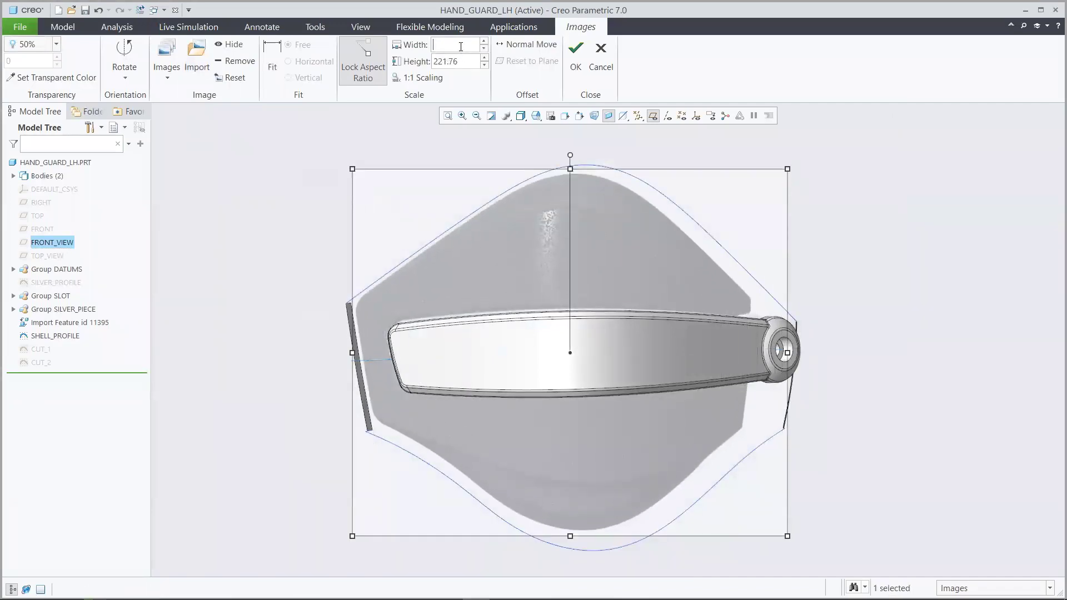
pyautogui.write('284')
pyautogui.press('Return')
pyautogui.moveTo(540, 237); pyautogui.dragTo(550, 243)
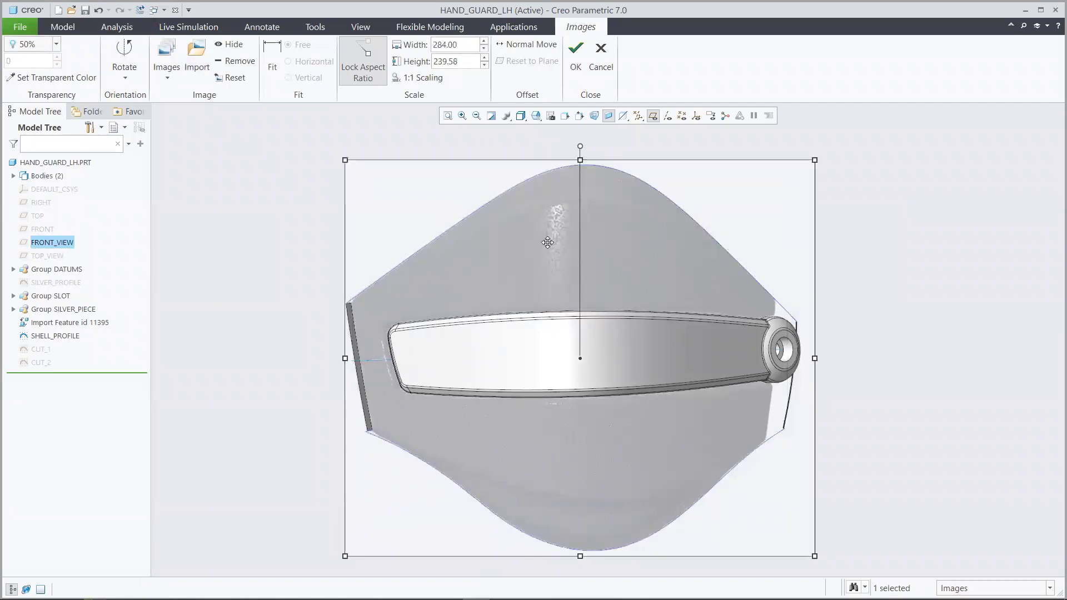
# - Set the front view image's transparency to 25% and make its white background transparent
pyautogui.click(56, 44)
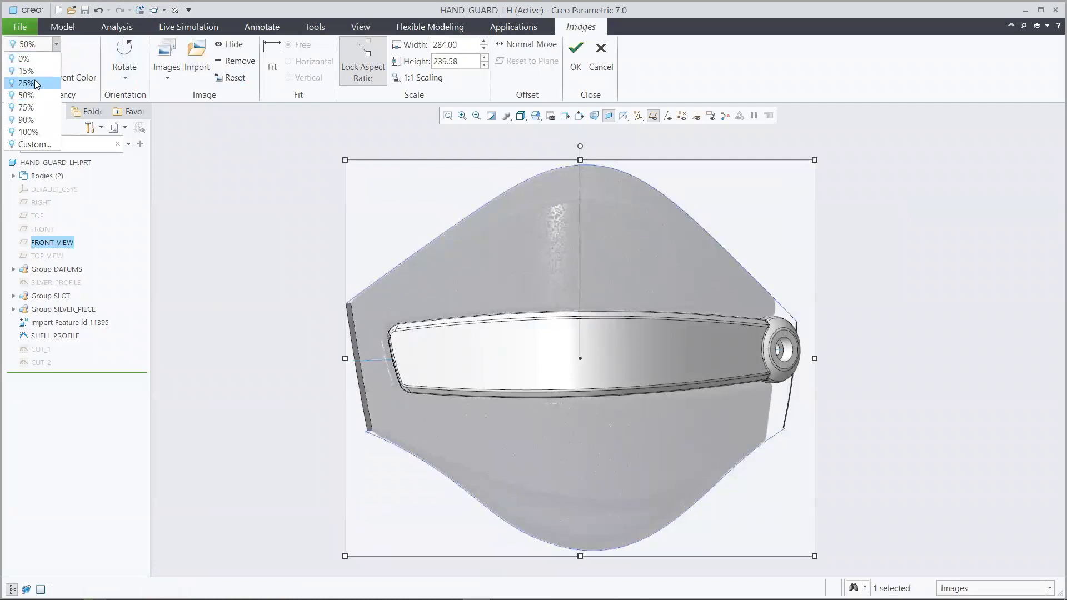
pyautogui.click(26, 82)
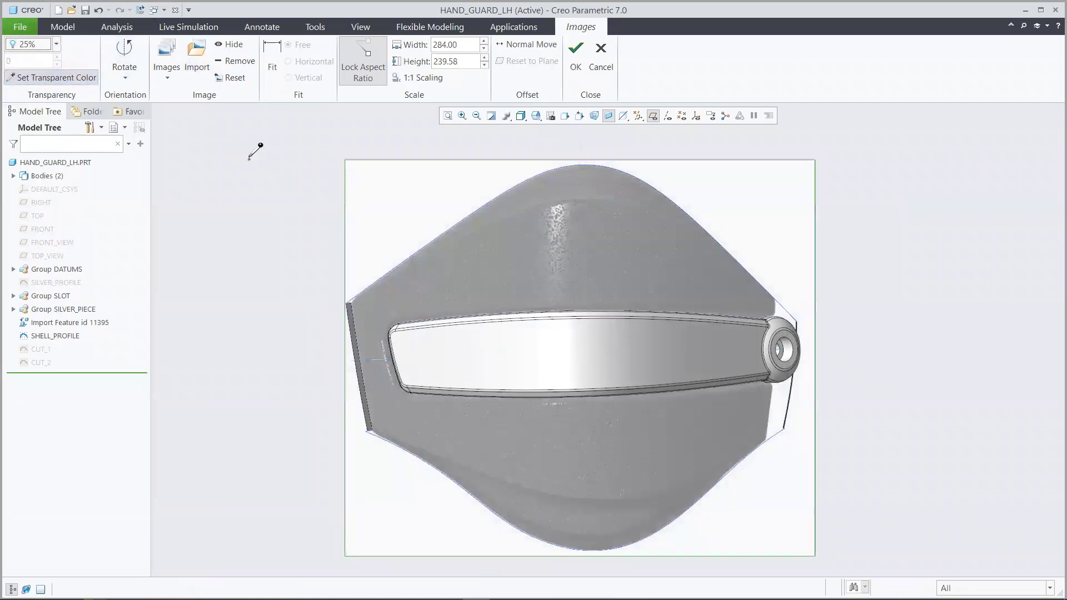
pyautogui.click(280, 188)
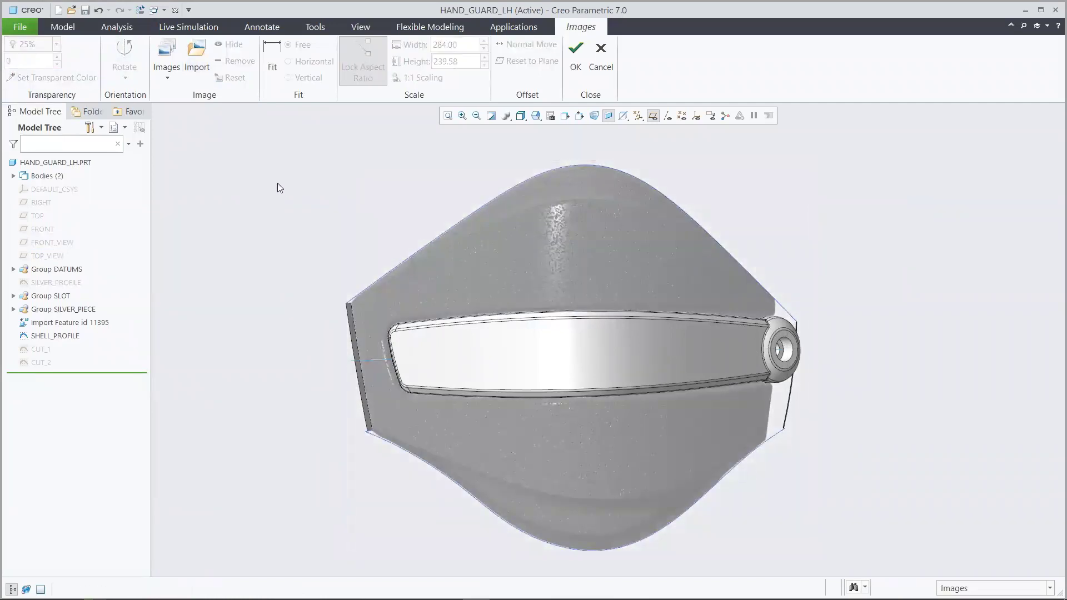
# - Import the reference image Top_View.jpg onto the TOP_VIEW plane
pyautogui.hotkey('ctrl', 'd')
pyautogui.click(202, 54)
pyautogui.click(47, 256)
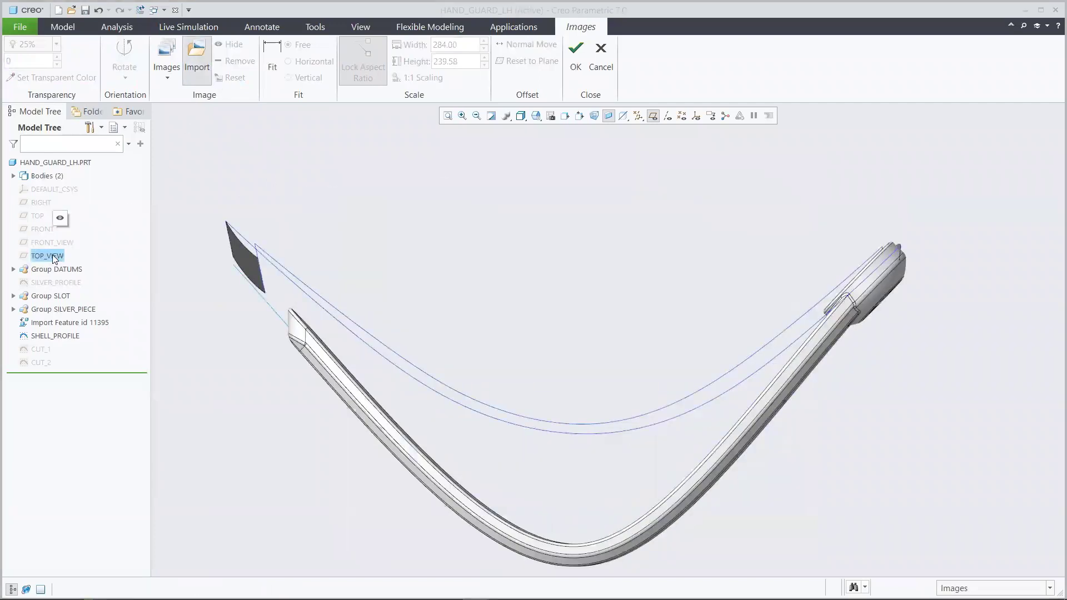
pyautogui.click(353, 285)
pyautogui.click(421, 236)
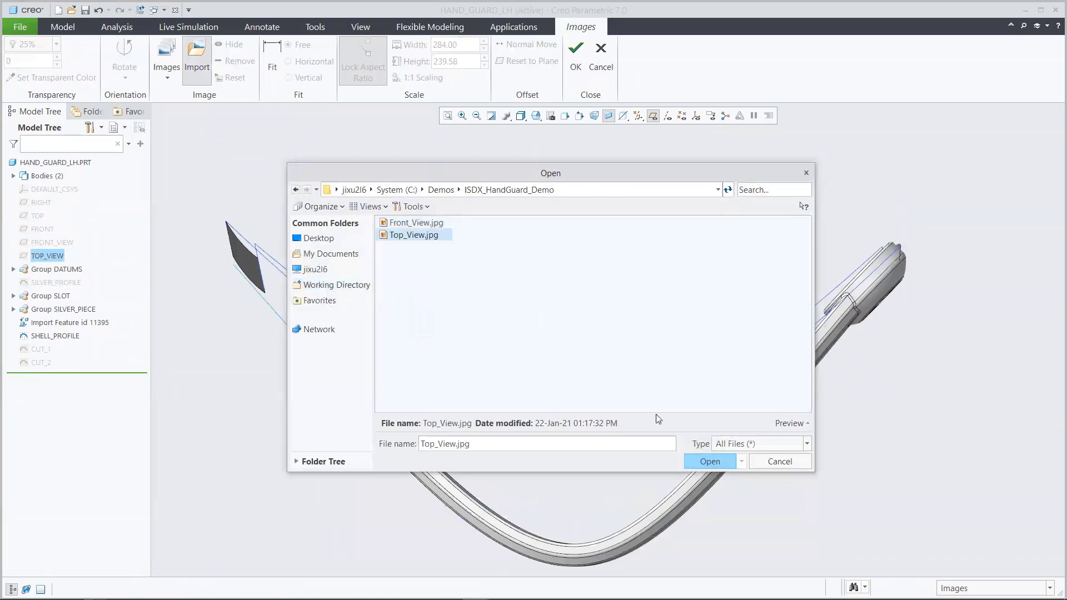
pyautogui.click(709, 461)
# - Rotate the top view image 90° left and move it over the curved guard profile
pyautogui.moveTo(644, 257); pyautogui.dragTo(509, 187)
pyautogui.click(125, 65)
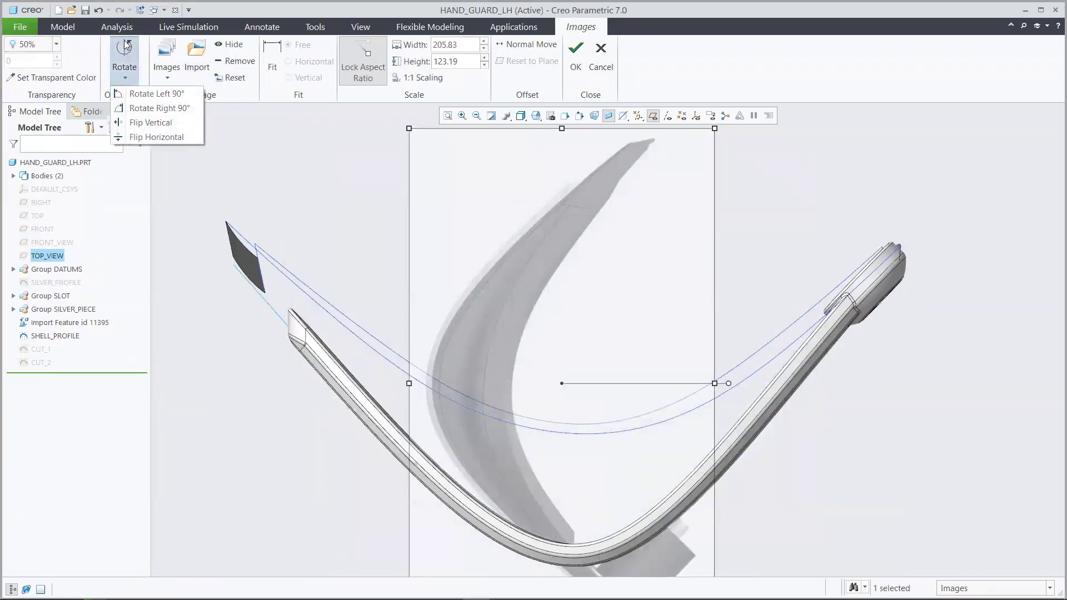
pyautogui.click(157, 95)
pyautogui.moveTo(411, 272); pyautogui.dragTo(394, 227)
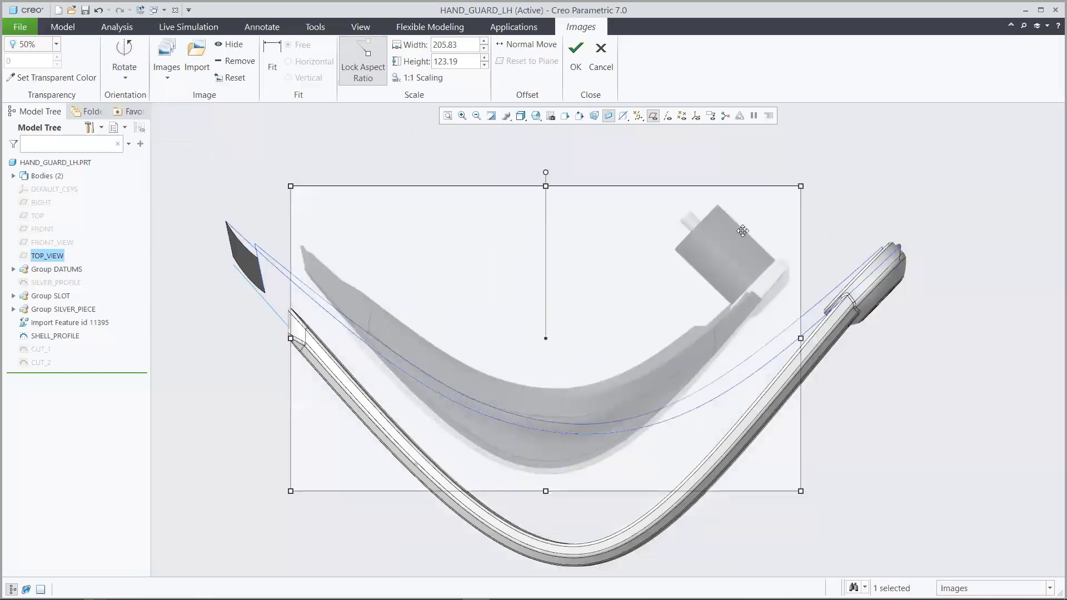
# - Scale the top view image to a width of 285.5 and align it with the guard and its profile curves
pyautogui.moveTo(800, 189); pyautogui.dragTo(861, 150)
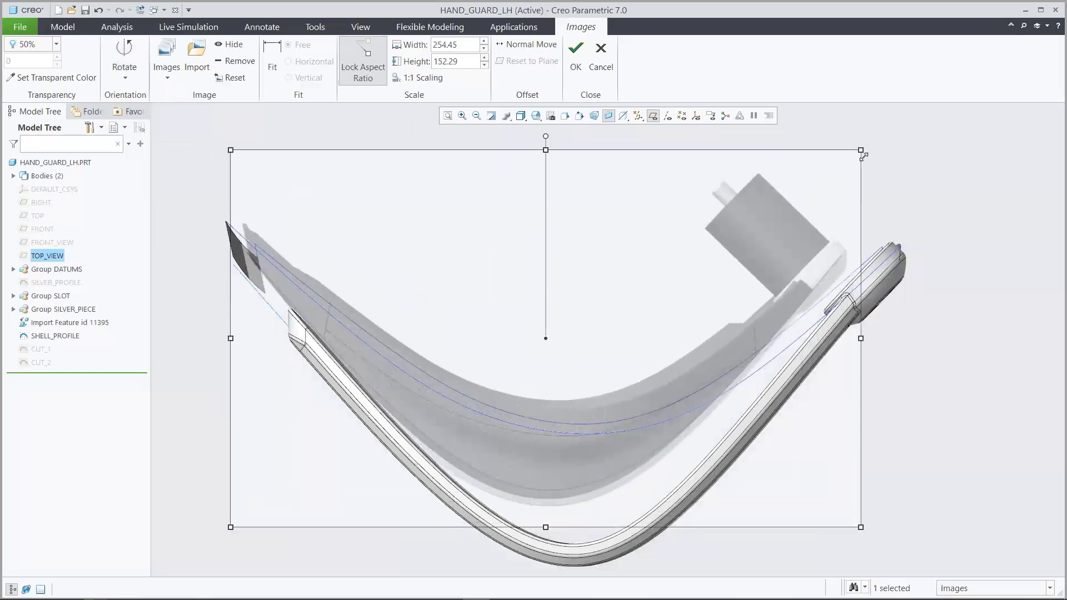
pyautogui.doubleClick(465, 44)
pyautogui.press('BackSpace')
pyautogui.write('285.5')
pyautogui.press('Return')
pyautogui.moveTo(502, 239); pyautogui.dragTo(531, 255)
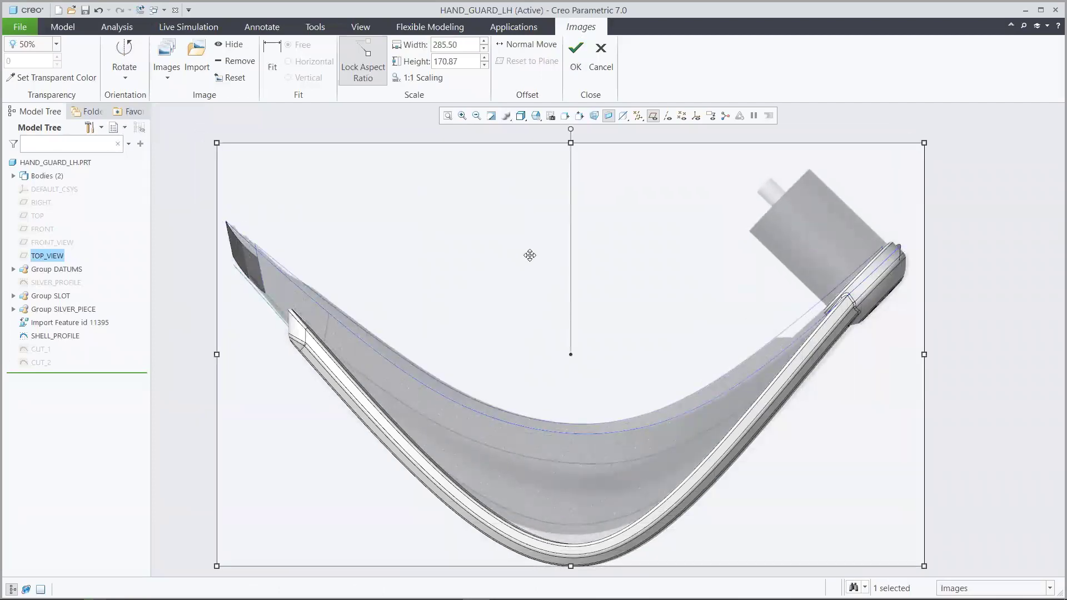
# - Set the top view image's transparency to 25%, make its white background transparent, and accept the imported images
pyautogui.click(42, 45)
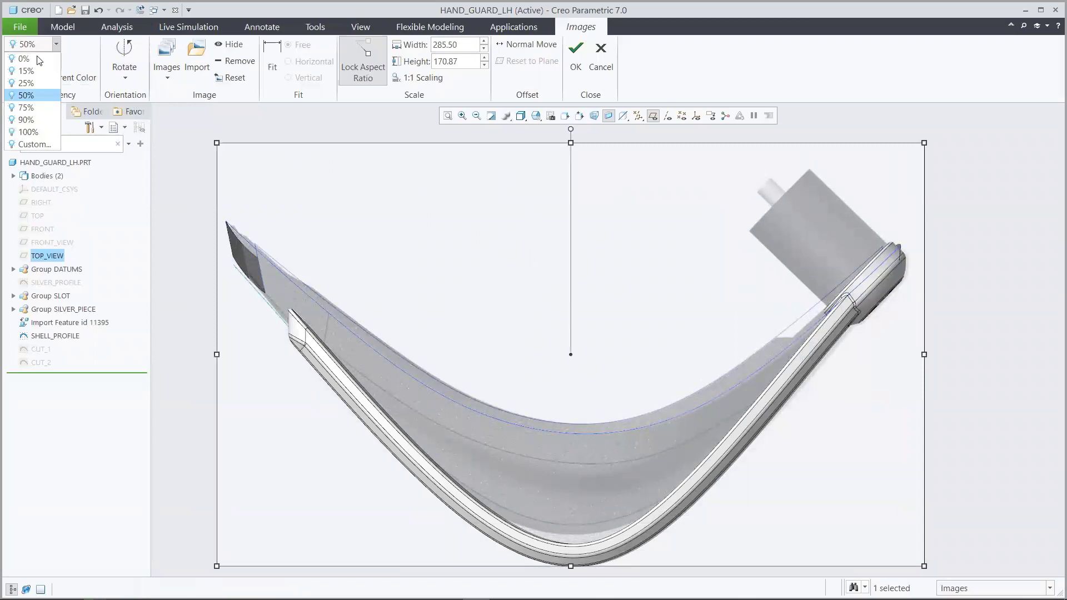
pyautogui.click(26, 83)
pyautogui.click(66, 76)
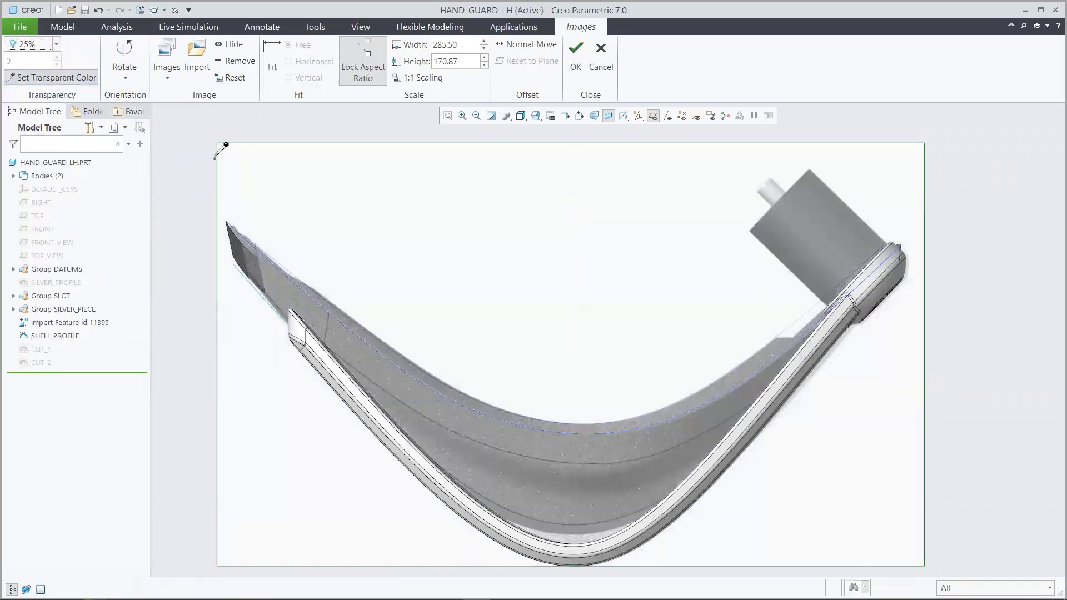
pyautogui.click(259, 182)
pyautogui.click(192, 135)
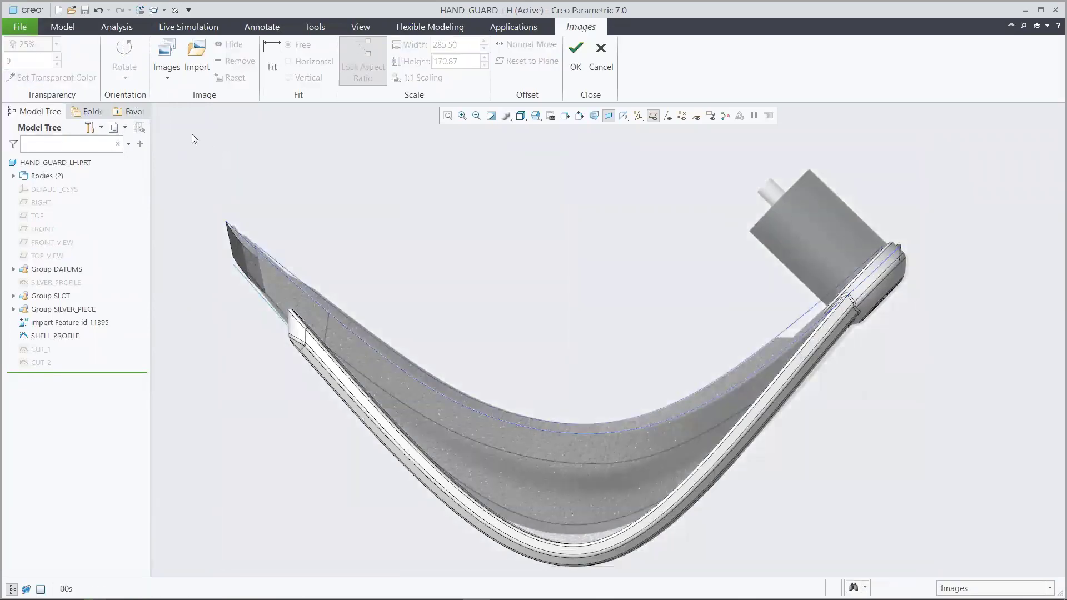
pyautogui.hotkey('ctrl', 'd')
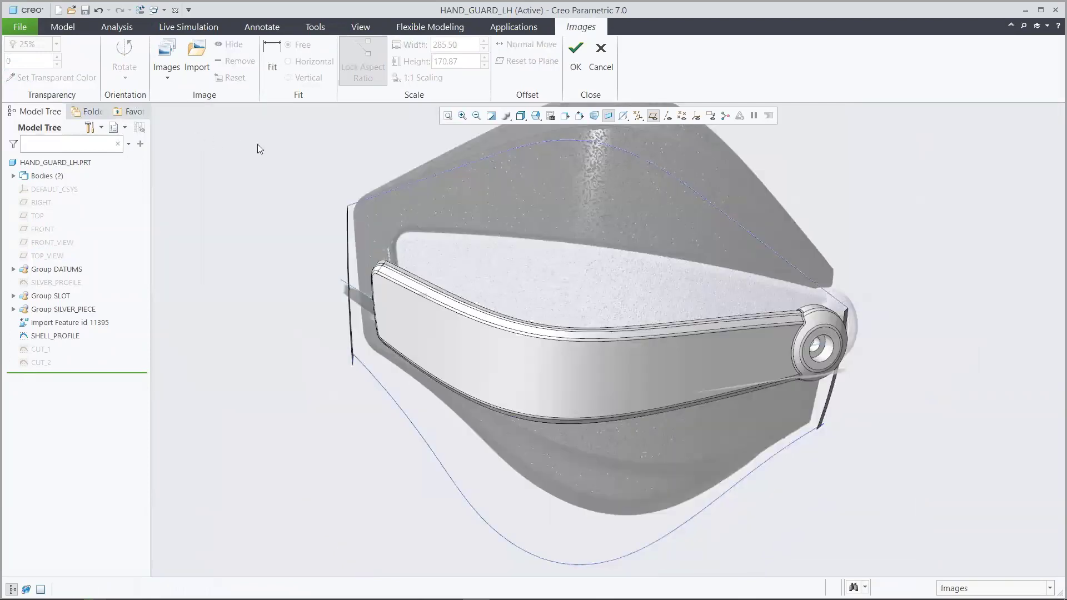
pyautogui.click(575, 56)
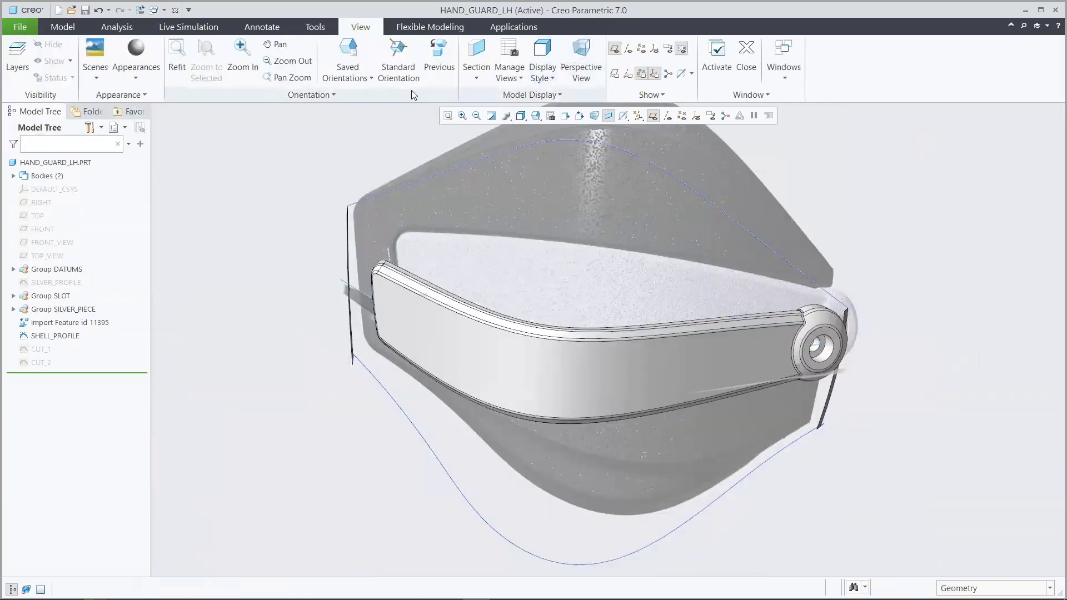
# - Hide the SILVER body of the hand guard
pyautogui.click(65, 28)
pyautogui.click(14, 177)
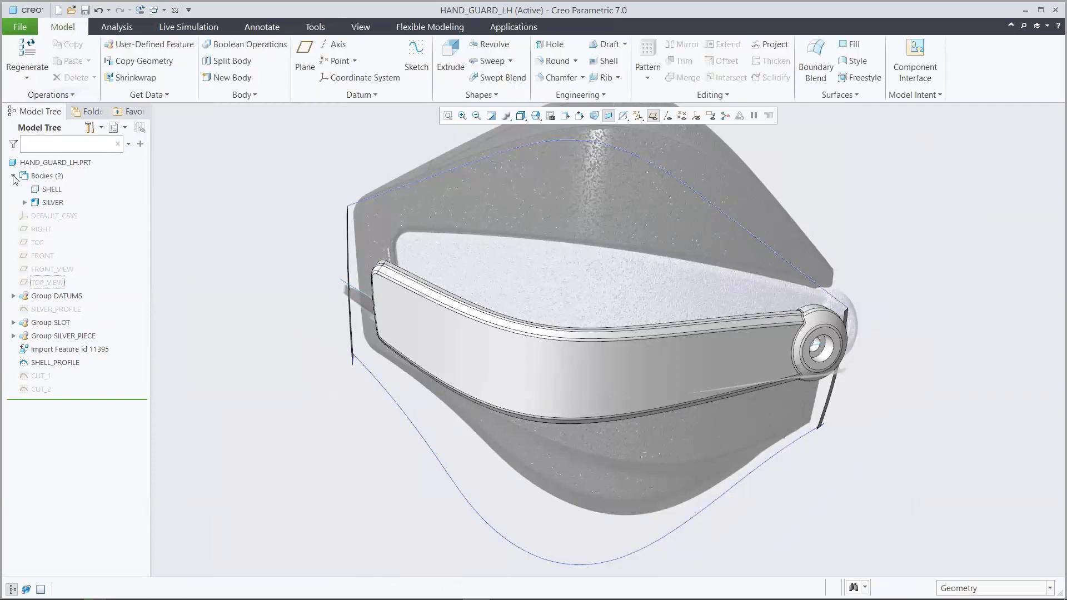
pyautogui.click(50, 203)
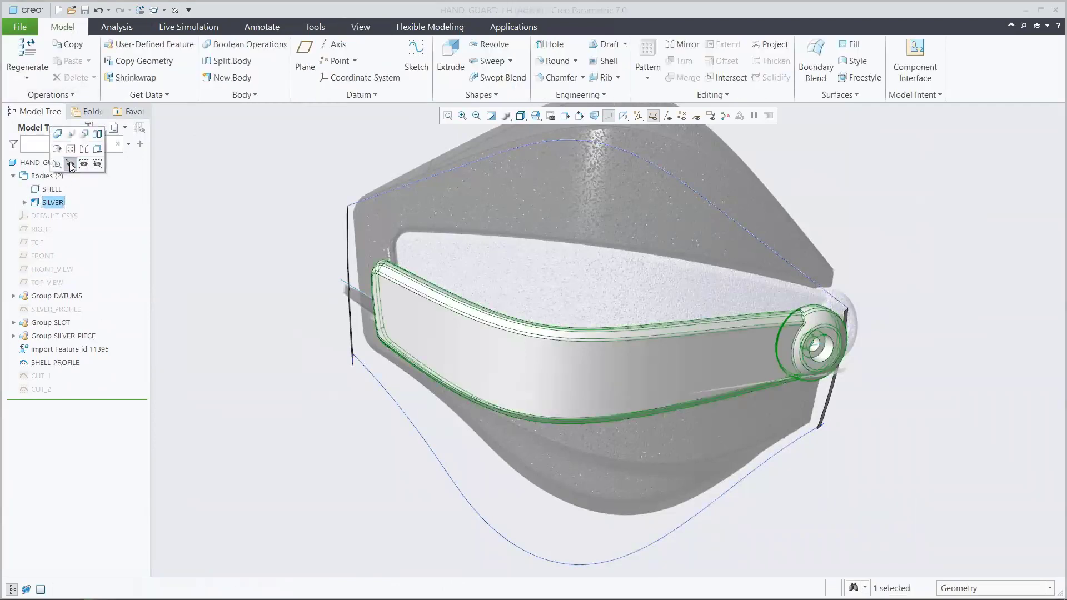
pyautogui.click(72, 162)
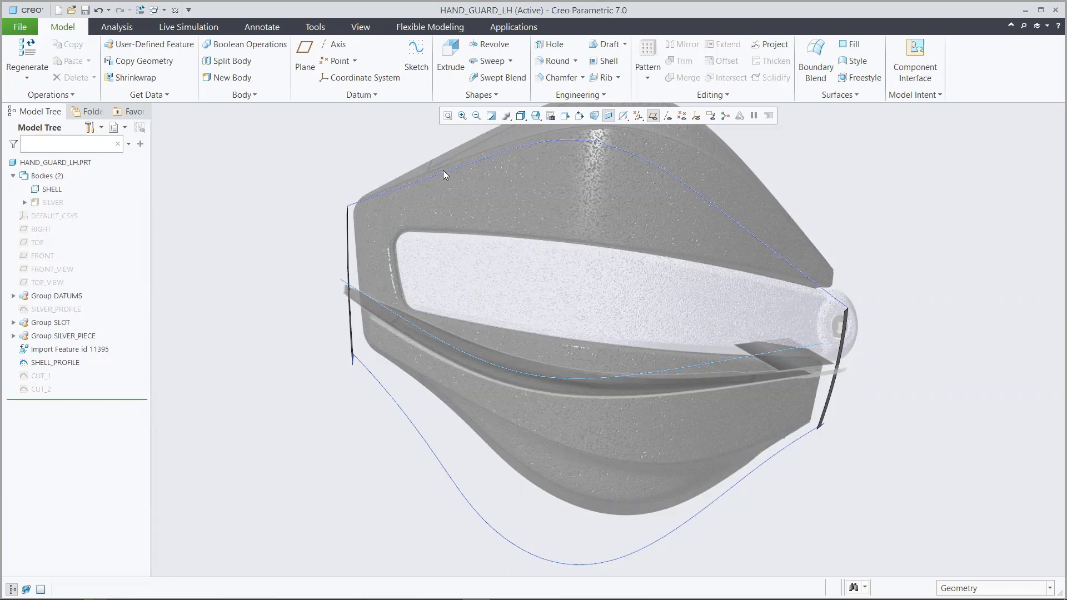
# - In a new Style feature, create a free three-point curve between the upper ends of the two side edges, through the crest of the image's inner ridge
pyautogui.click(855, 61)
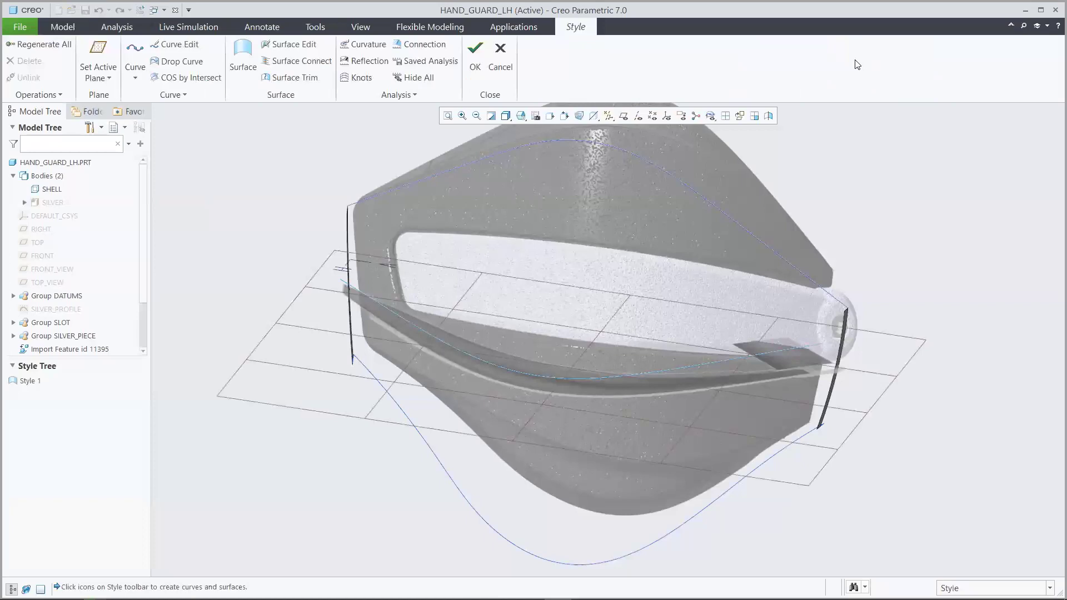
pyautogui.click(142, 51)
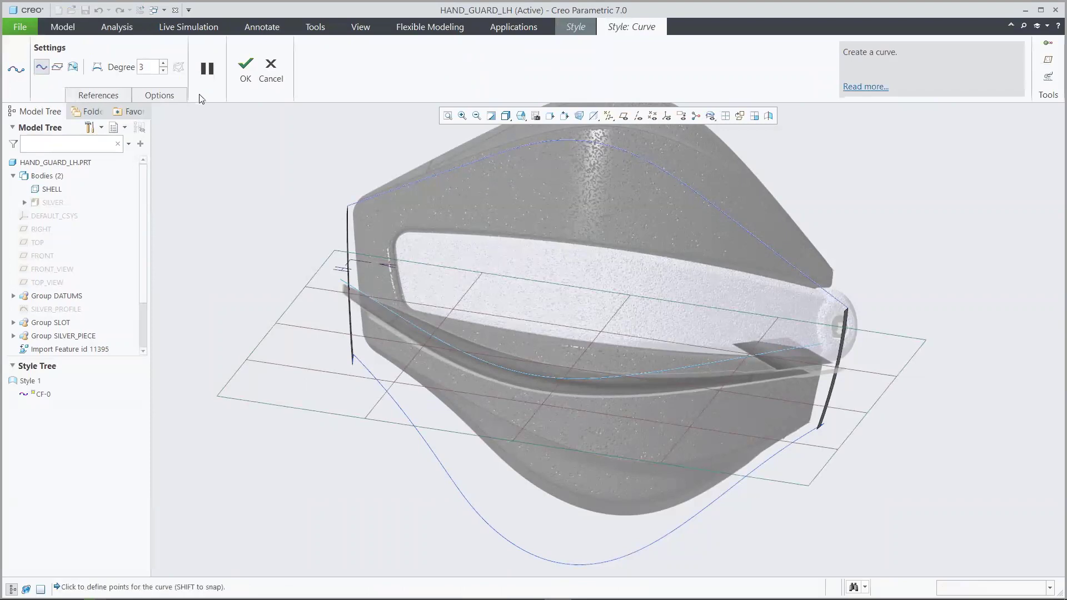
pyautogui.hotkey('ctrl', 'd')
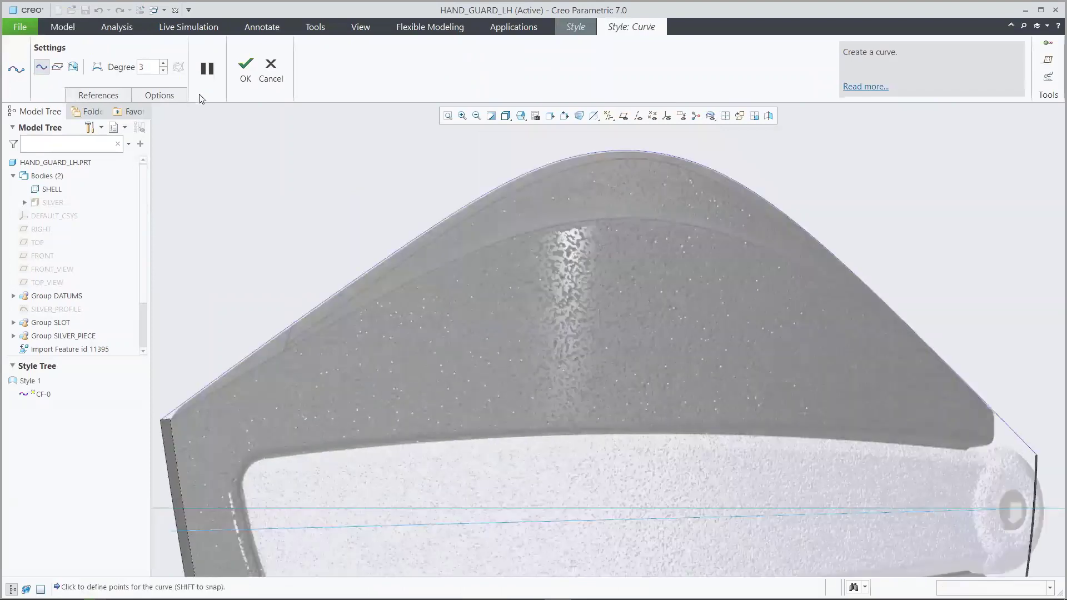
pyautogui.click(171, 435)
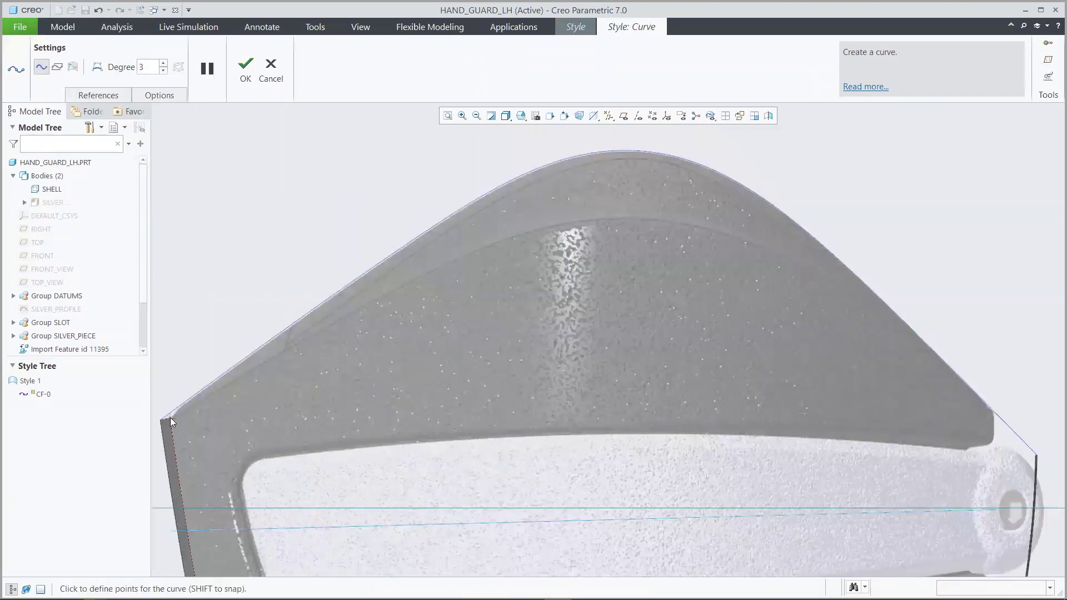
pyautogui.click(622, 217)
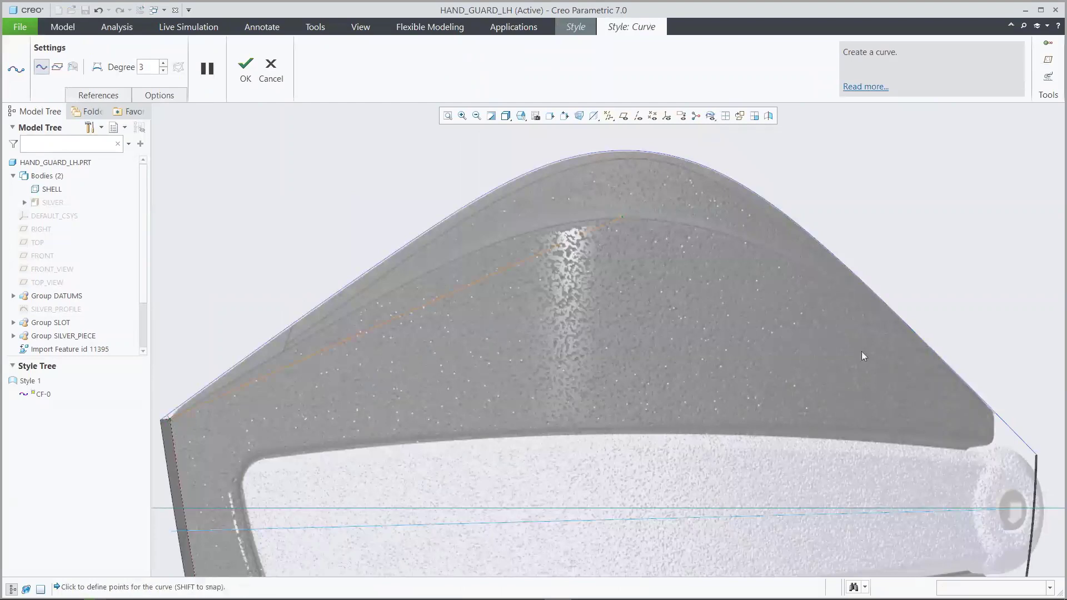
pyautogui.click(1034, 456)
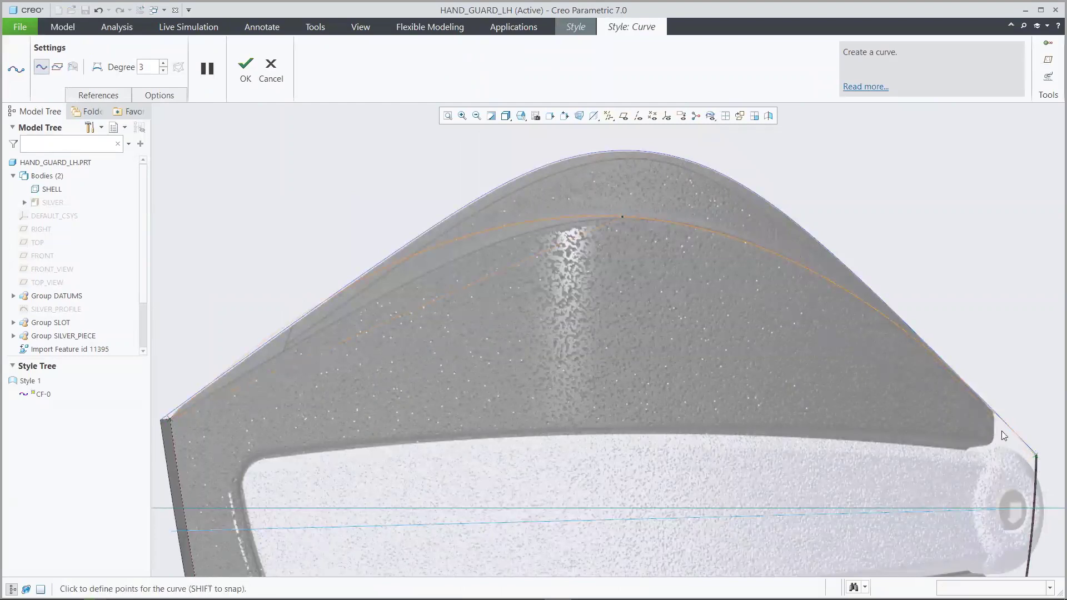
pyautogui.click(246, 69)
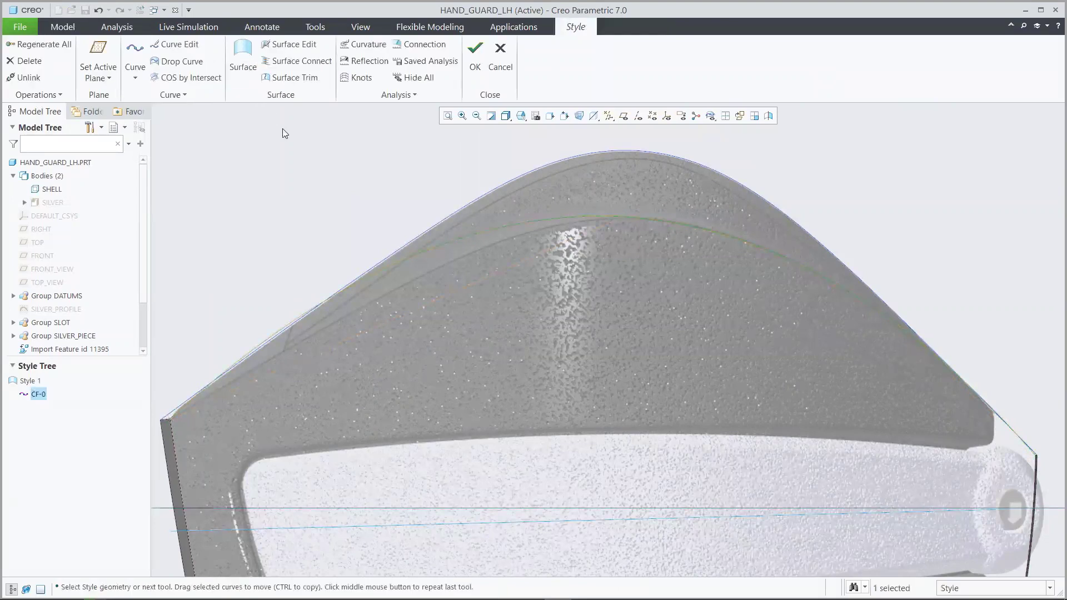
# - Run a curvature analysis on the upper ridge curve with a plot scale of 80
pyautogui.click(364, 44)
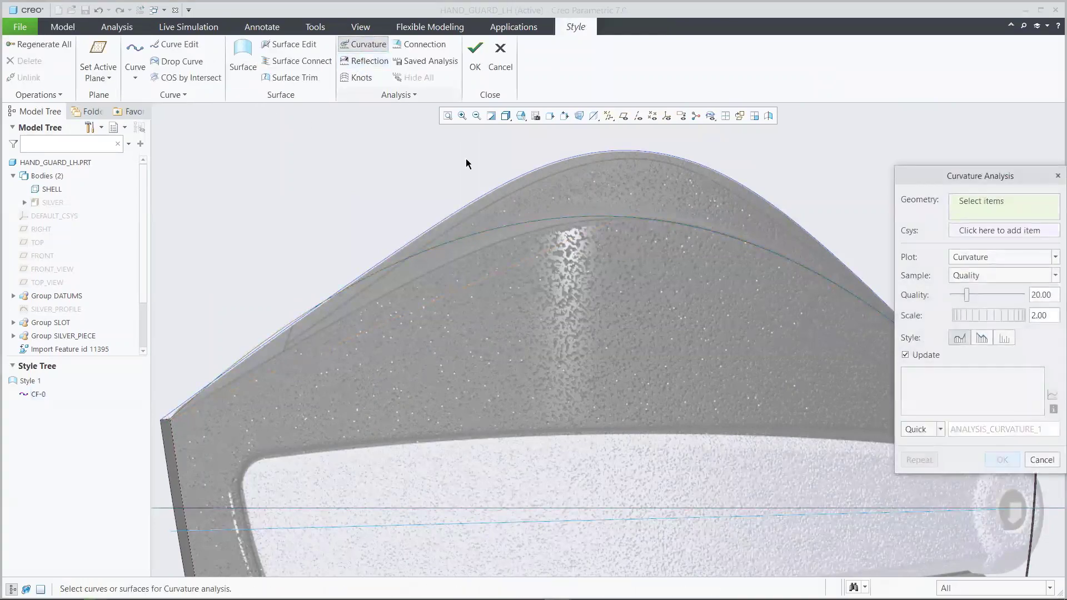
pyautogui.click(526, 221)
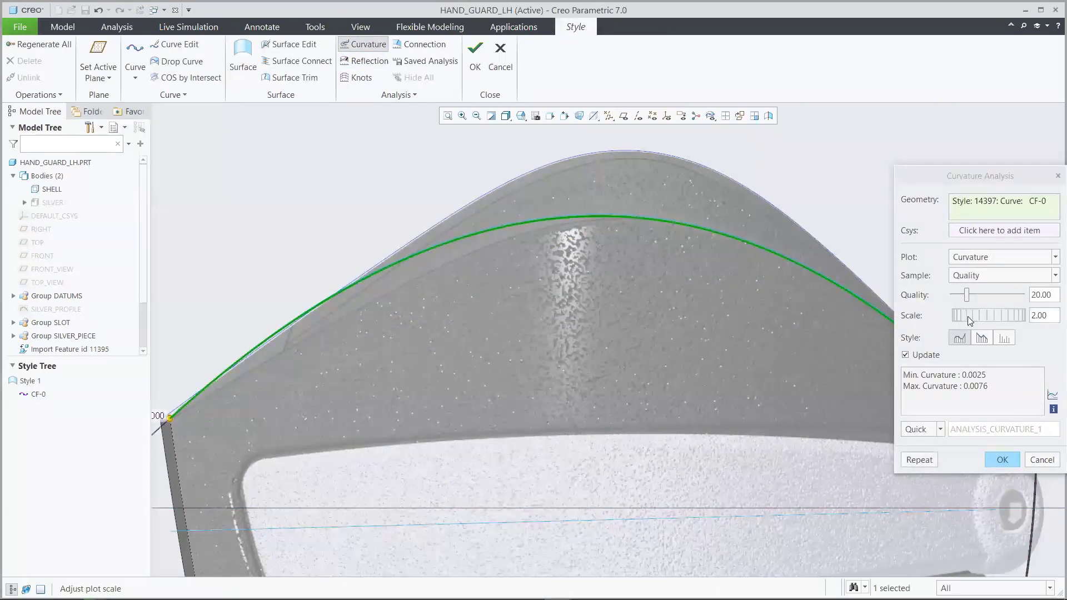
pyautogui.moveTo(968, 316); pyautogui.dragTo(1006, 315)
pyautogui.doubleClick(1037, 316)
pyautogui.press('BackSpace')
pyautogui.write('80')
pyautogui.press('Return')
pyautogui.click(1006, 460)
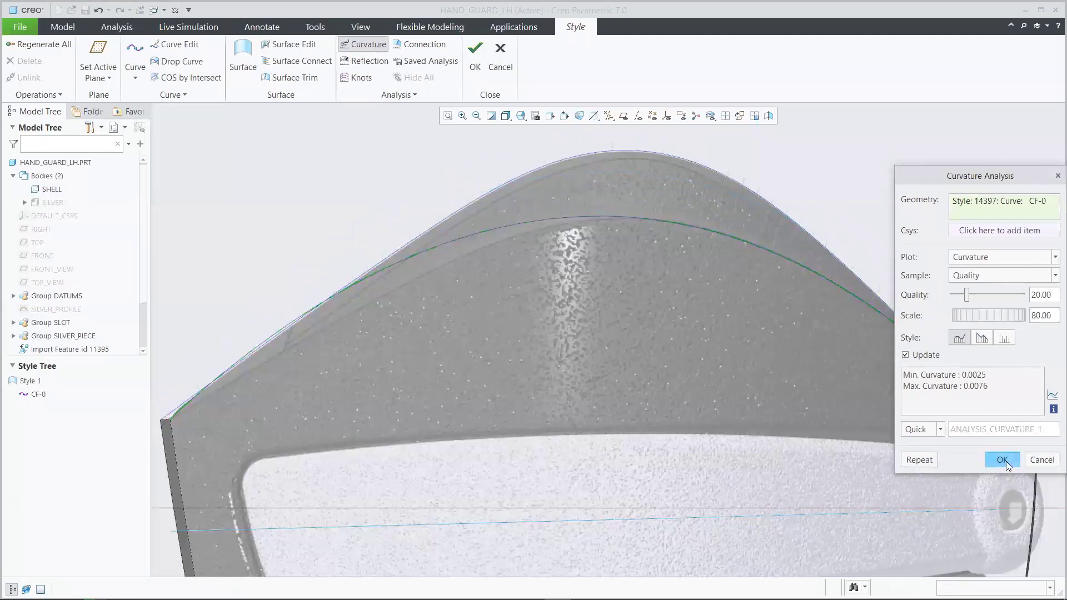
# - Edit the upper curve with its curvature plot and all four views shown, moving its middle point onto the image's ridge in the top view
pyautogui.click(182, 44)
pyautogui.click(507, 232)
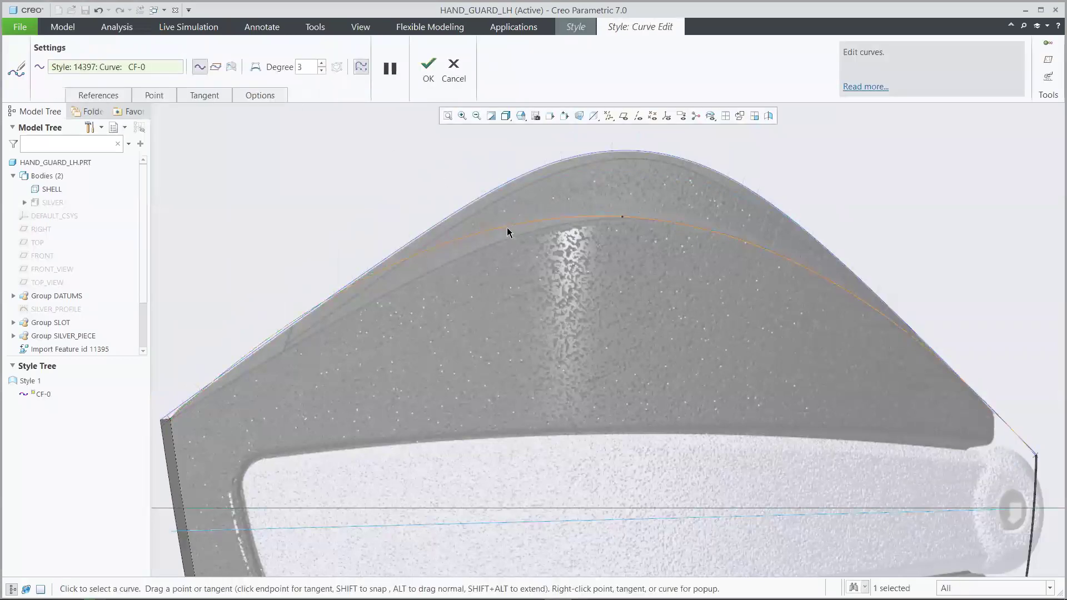
pyautogui.click(1048, 76)
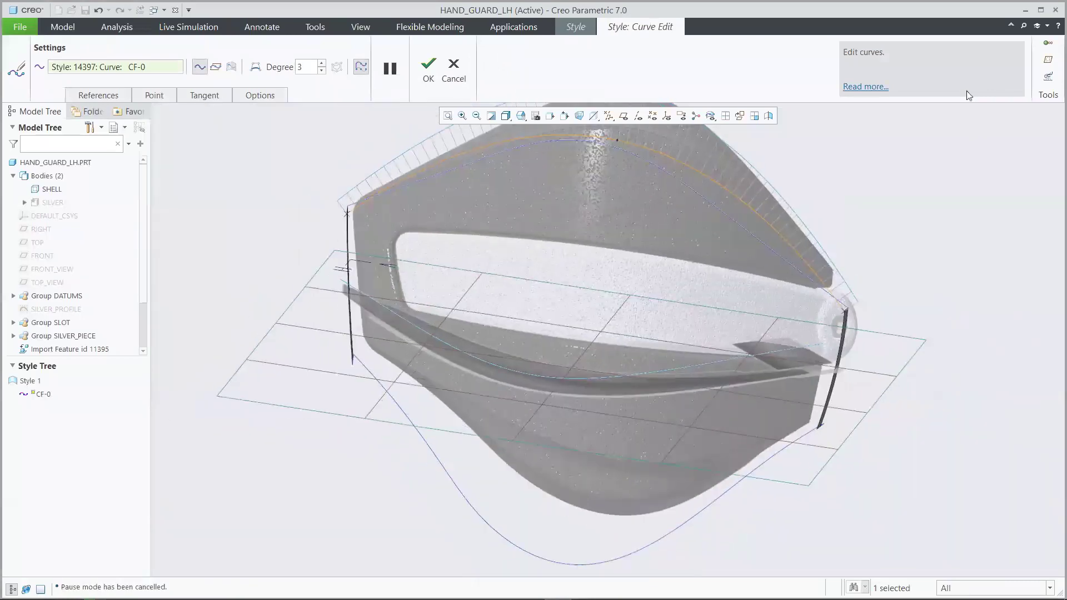
pyautogui.click(725, 115)
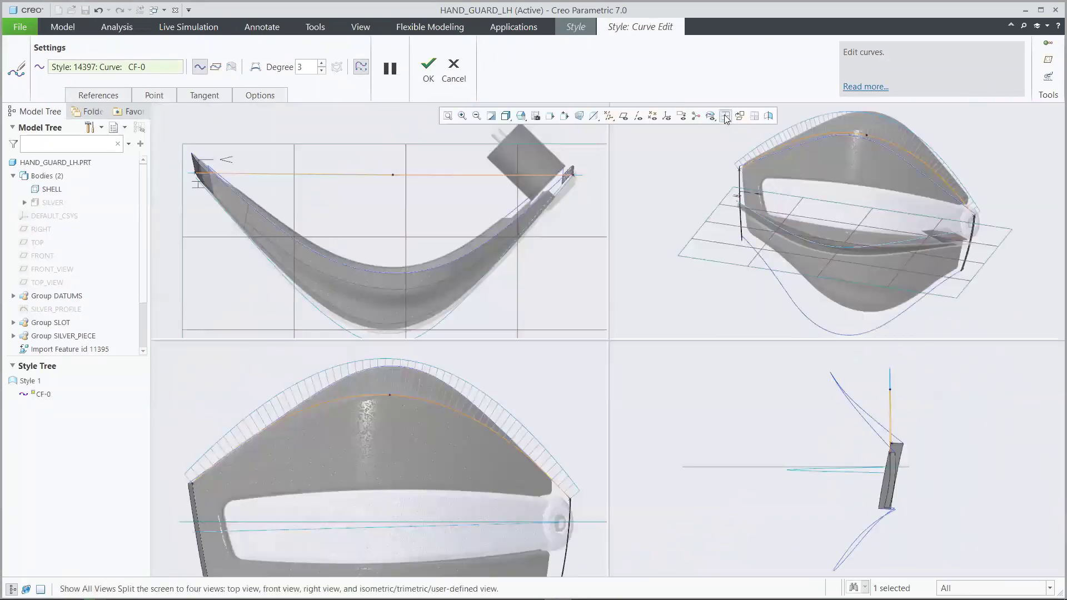
pyautogui.moveTo(609, 340); pyautogui.dragTo(746, 342)
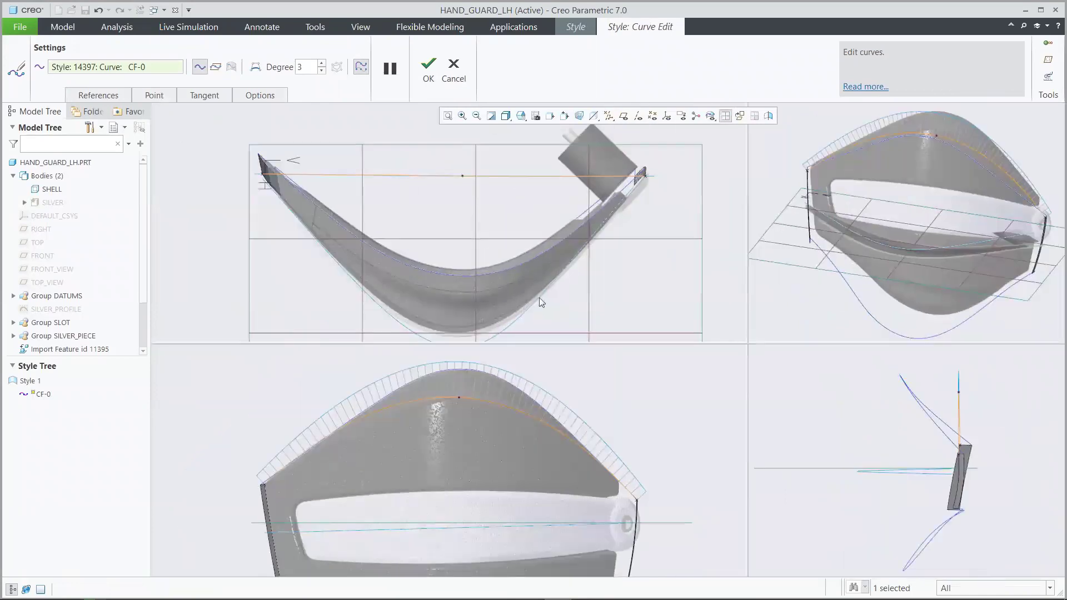
pyautogui.moveTo(464, 177); pyautogui.dragTo(449, 325)
pyautogui.scroll(5, 459, 333)
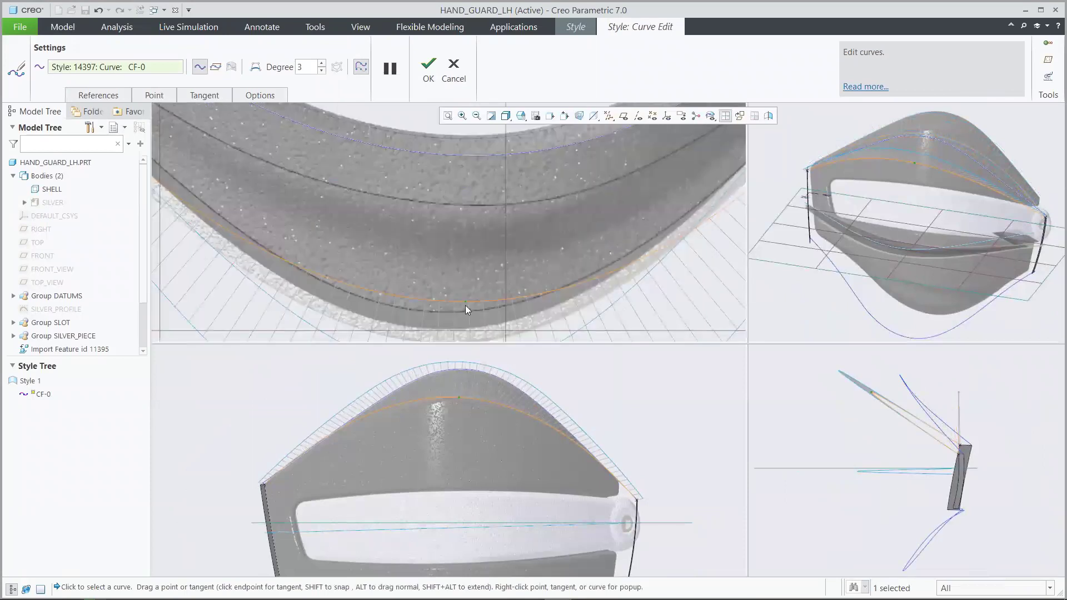
pyautogui.scroll(-4, 462, 311)
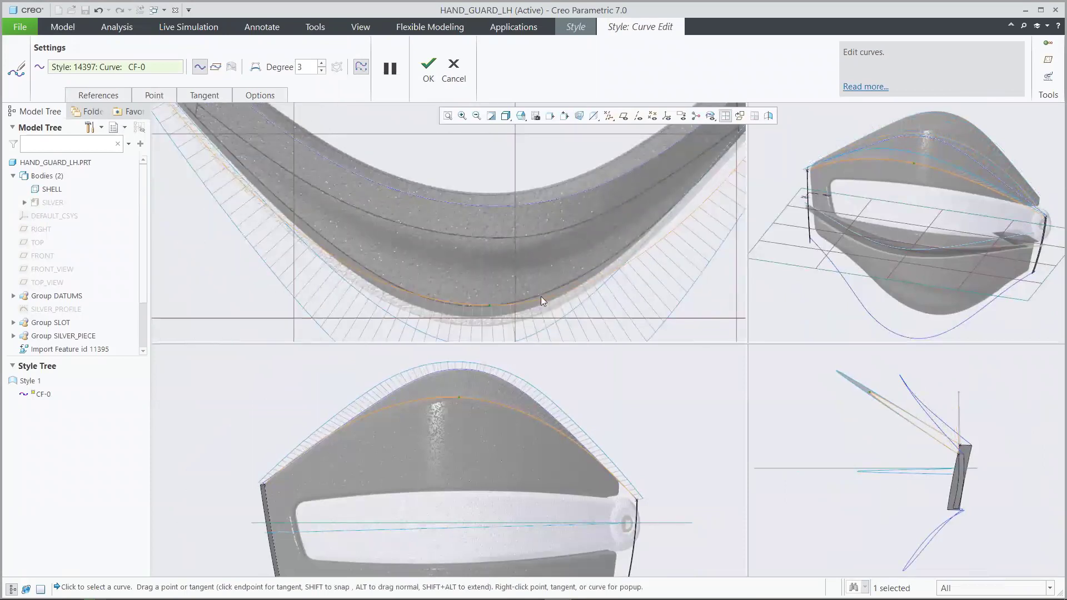
# - Add a point on the left half of the upper curve and move it onto the image's ridge in the top view
pyautogui.rightClick(340, 219)
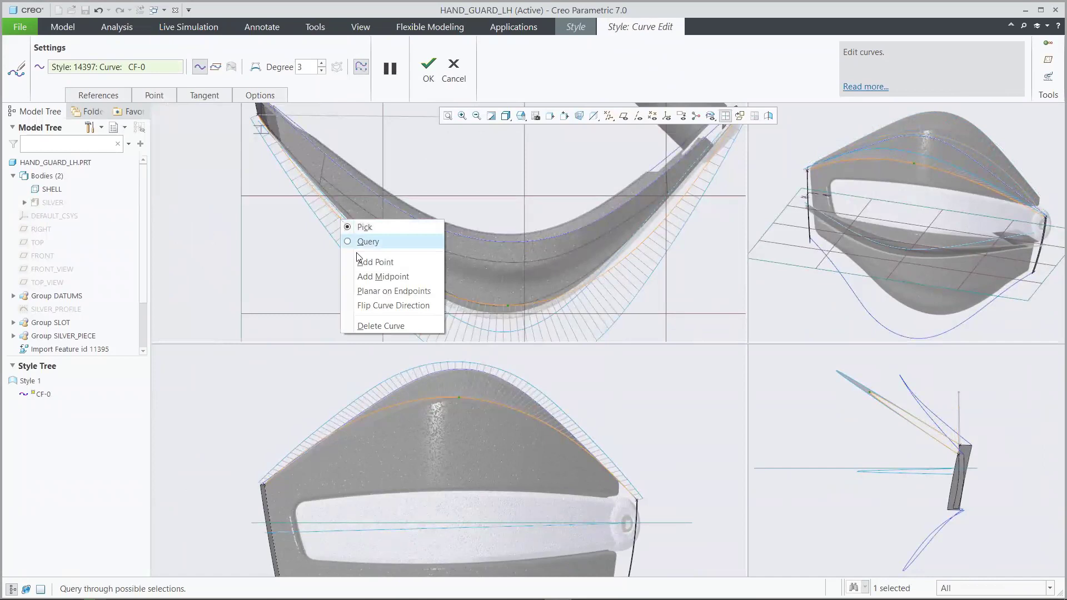
pyautogui.click(361, 262)
pyautogui.scroll(2, 361, 222)
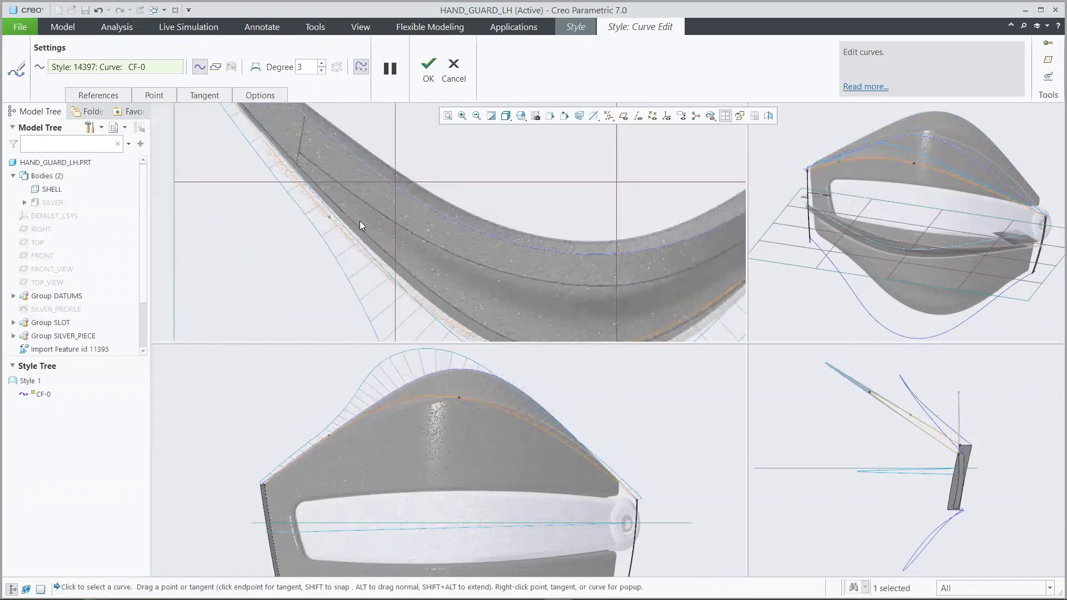
pyautogui.moveTo(329, 217); pyautogui.dragTo(335, 201)
pyautogui.scroll(-2, 326, 252)
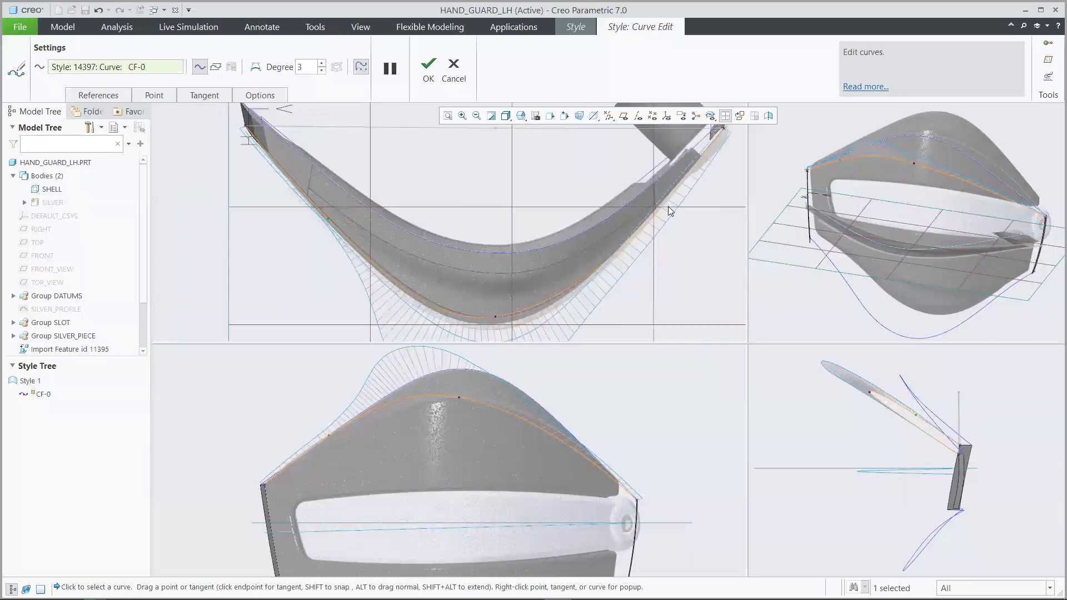
# - Add a point on the right half of the upper curve and fit it to the image's ridge in the top view
pyautogui.scroll(2, 668, 206)
pyautogui.rightClick(626, 242)
pyautogui.click(661, 284)
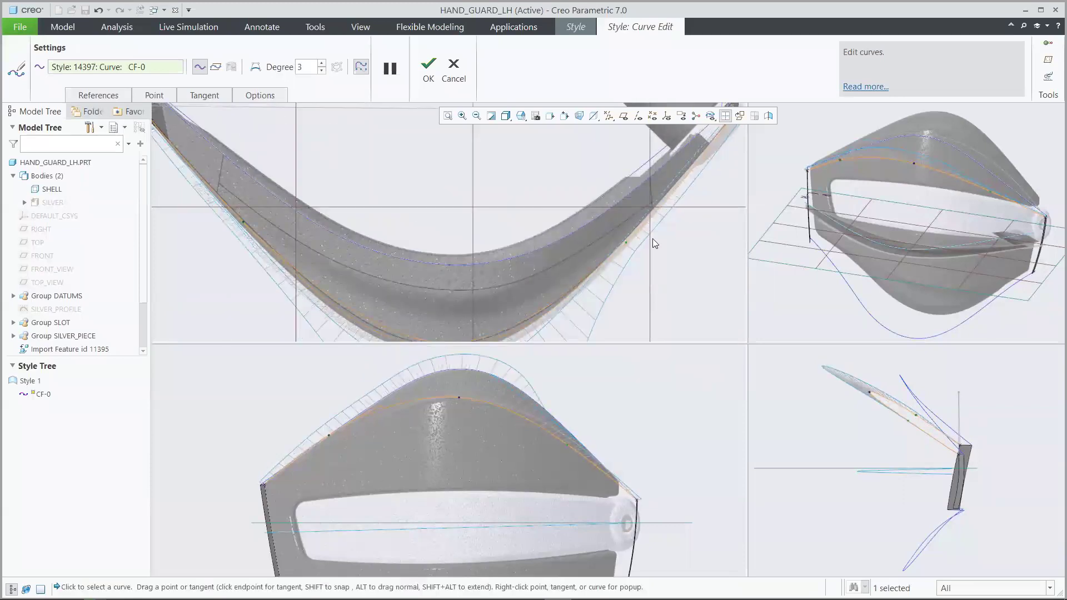
pyautogui.scroll(2, 653, 239)
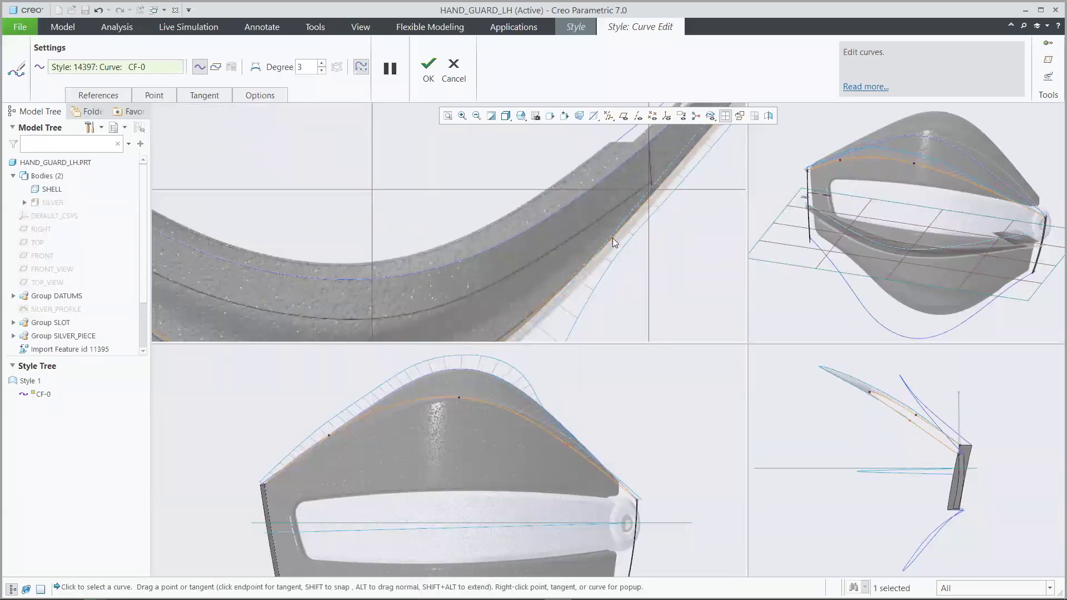
pyautogui.scroll(-3, 626, 255)
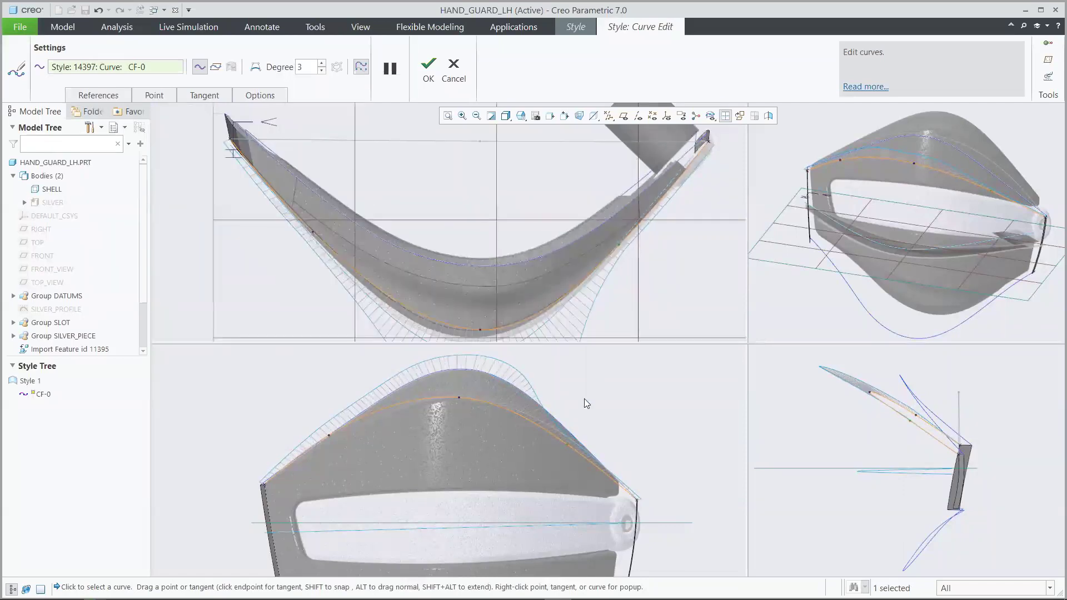
# - Move the upper curve's left and right inner points in the front view to follow the image's inner ridge
pyautogui.scroll(3, 345, 451)
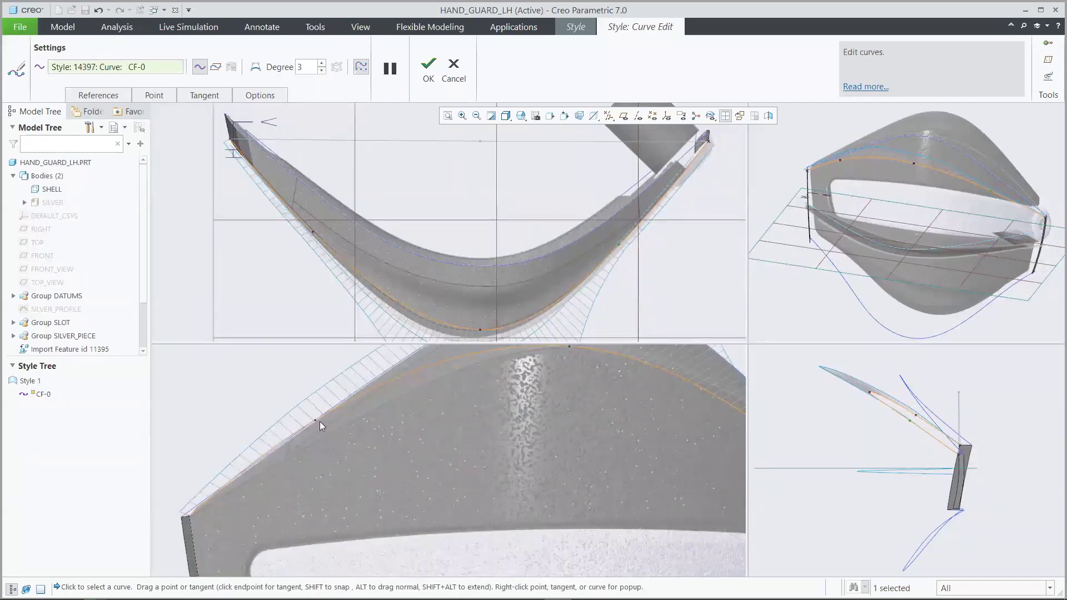
pyautogui.moveTo(315, 420); pyautogui.dragTo(313, 441)
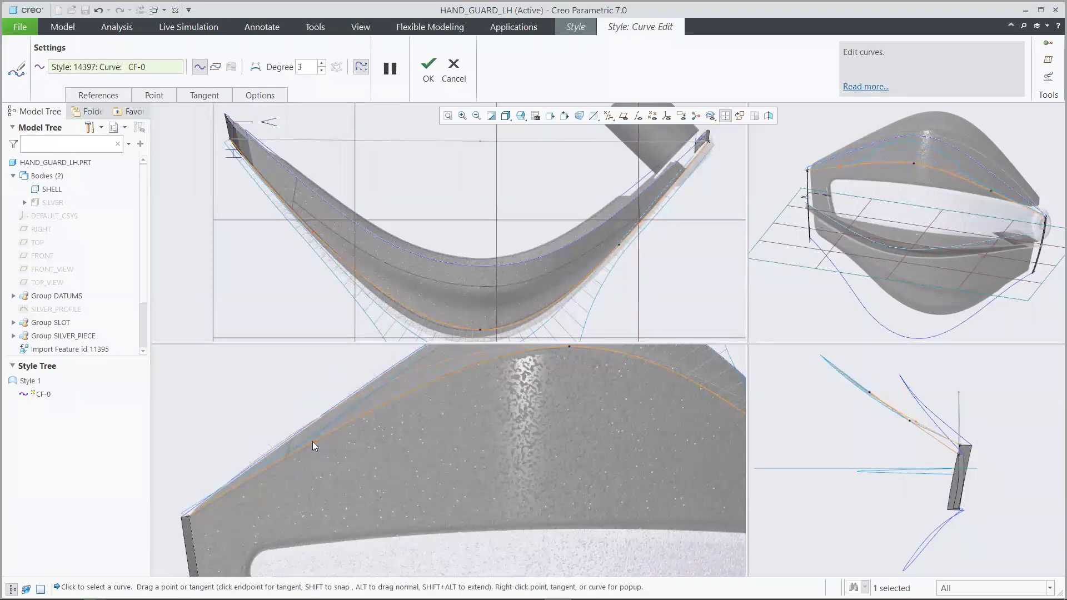
pyautogui.scroll(-3, 305, 432)
pyautogui.scroll(3, 564, 444)
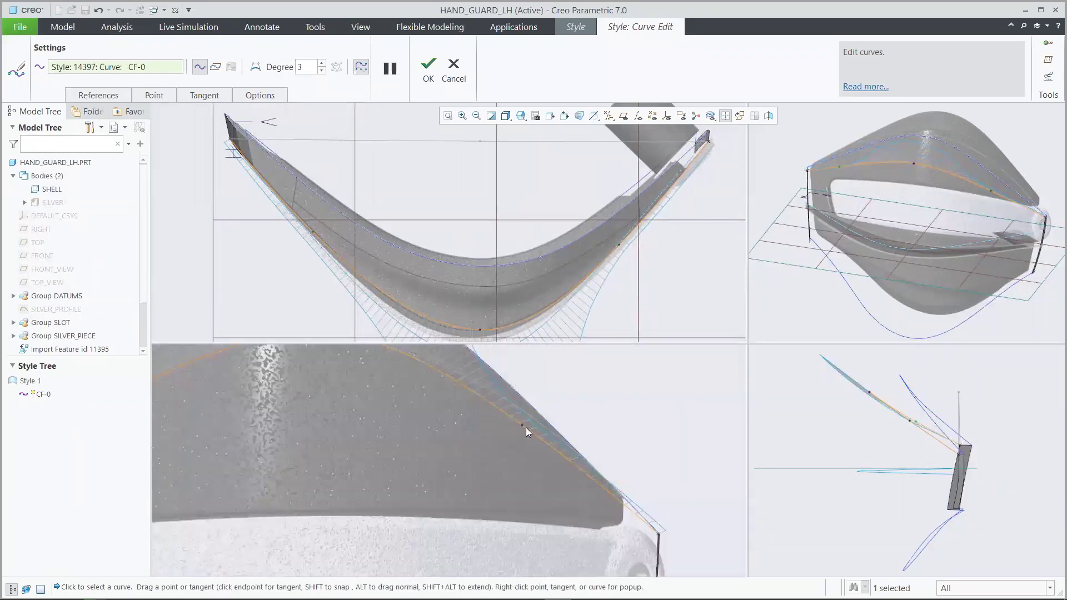
pyautogui.moveTo(522, 425); pyautogui.dragTo(526, 417)
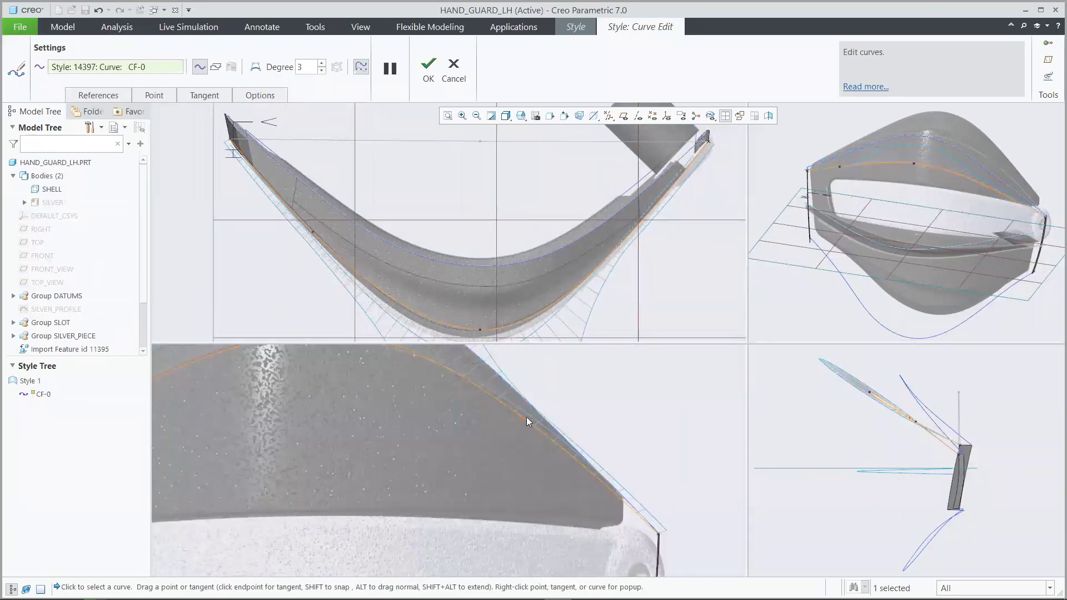
pyautogui.scroll(-3, 575, 472)
pyautogui.scroll(1, 575, 473)
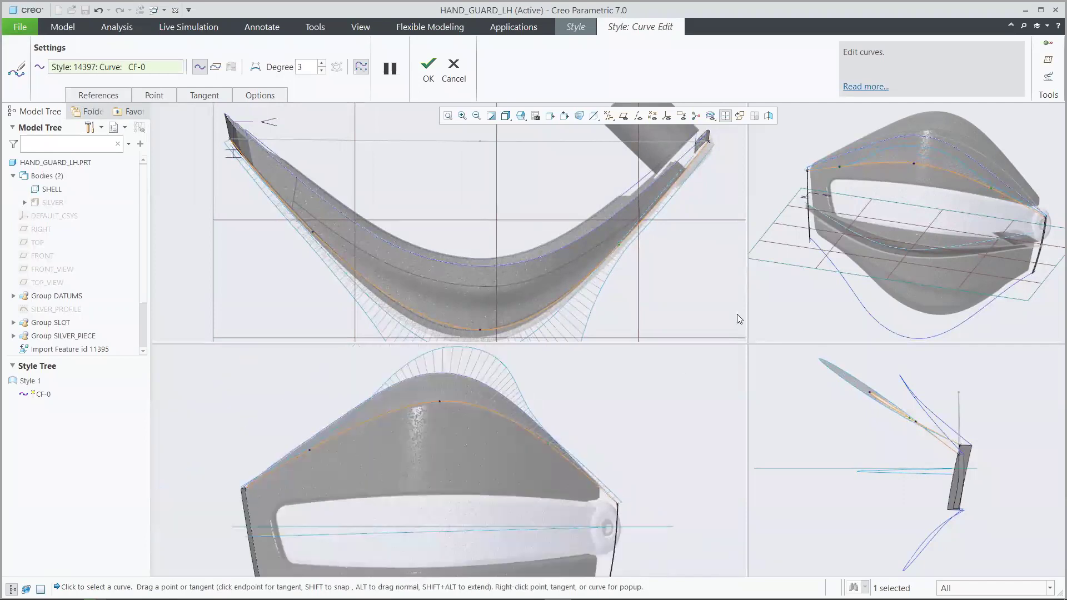
# - Return to a single view, accept the upper curve's edits, and hide all curvature plots
pyautogui.click(725, 116)
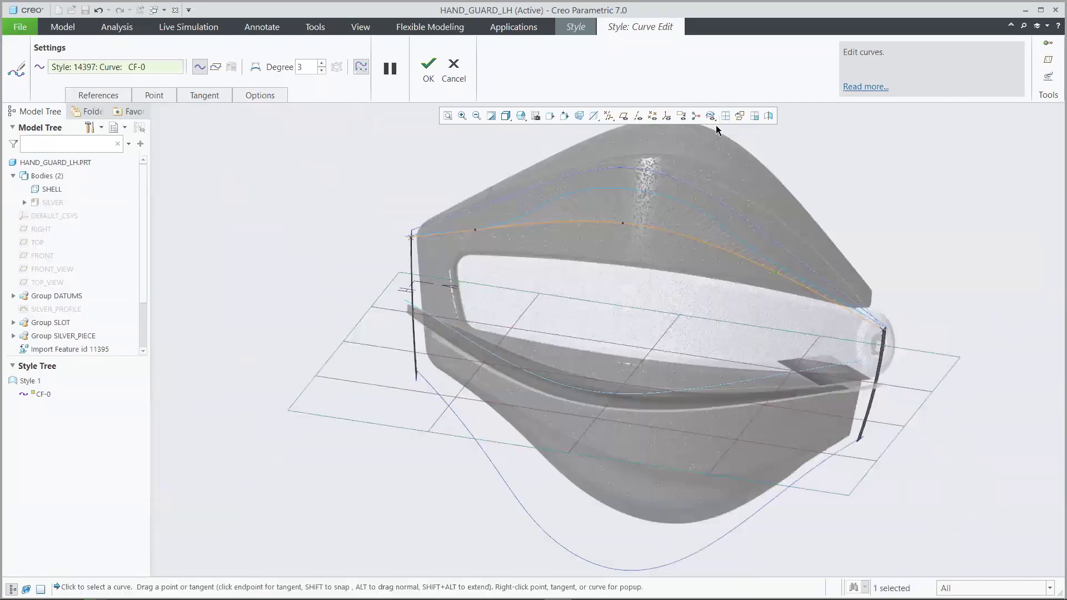
pyautogui.click(428, 69)
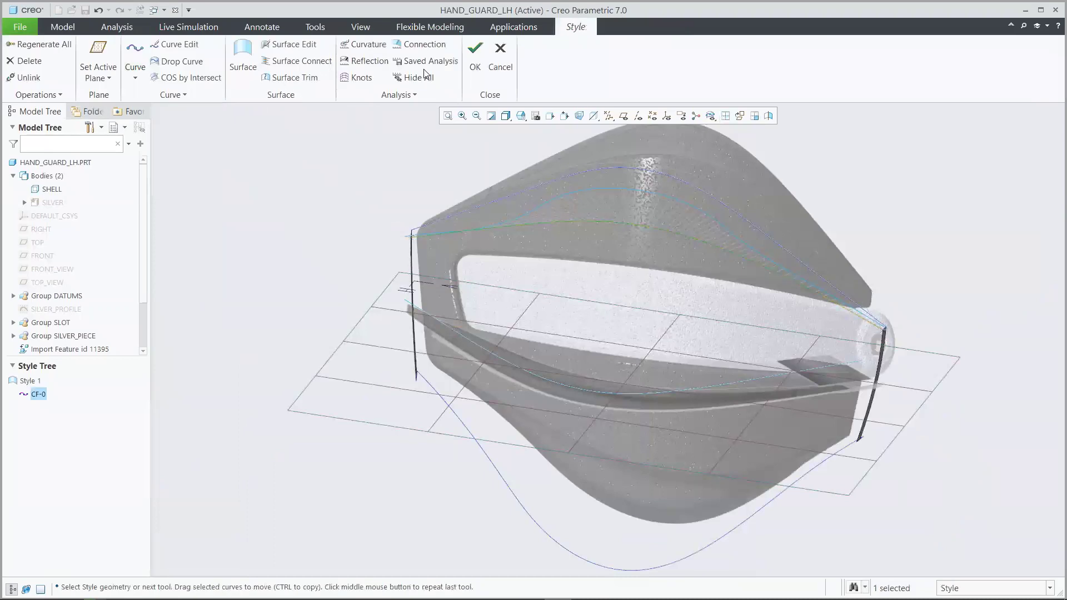
pyautogui.click(419, 79)
# - Create a free three-point curve between the lower ends of the two side edges, passing through the image's lower inner ridge
pyautogui.click(135, 54)
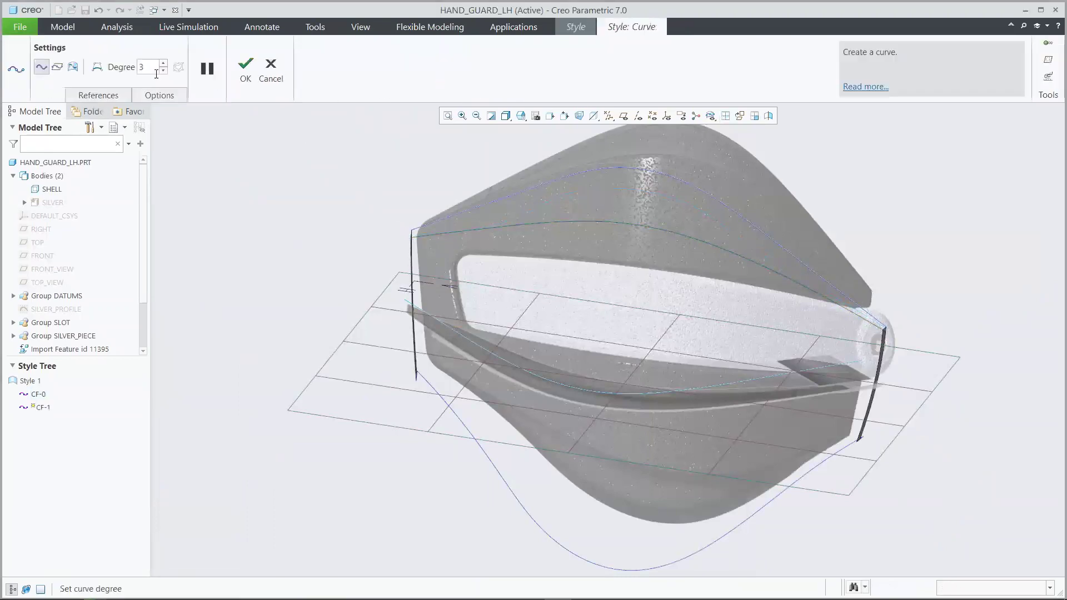
pyautogui.scroll(3, 210, 103)
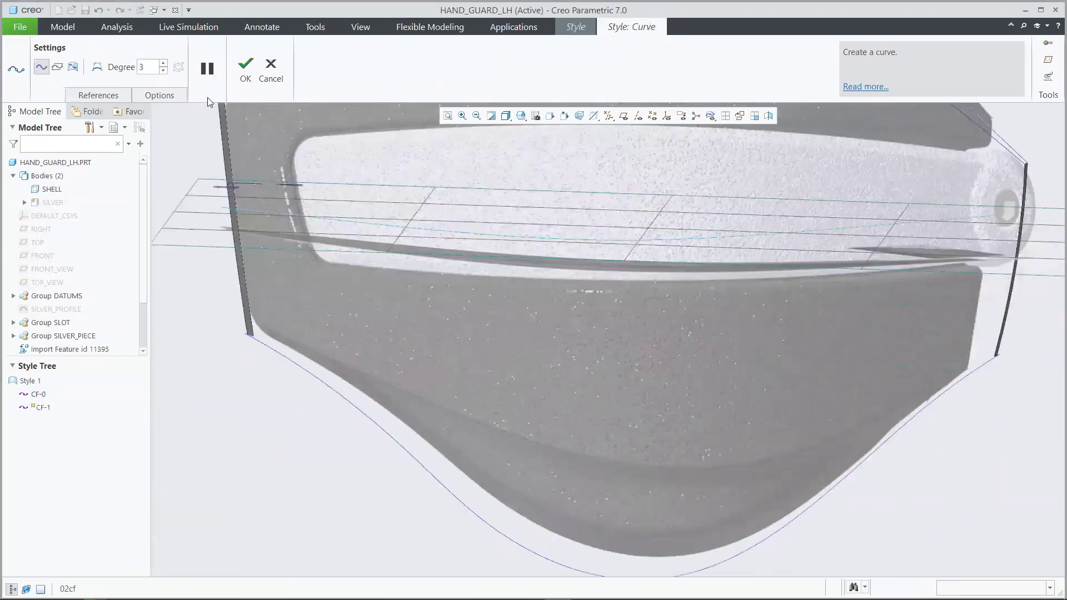
pyautogui.moveTo(210, 102); pyautogui.dragTo(207, 303, button='middle')
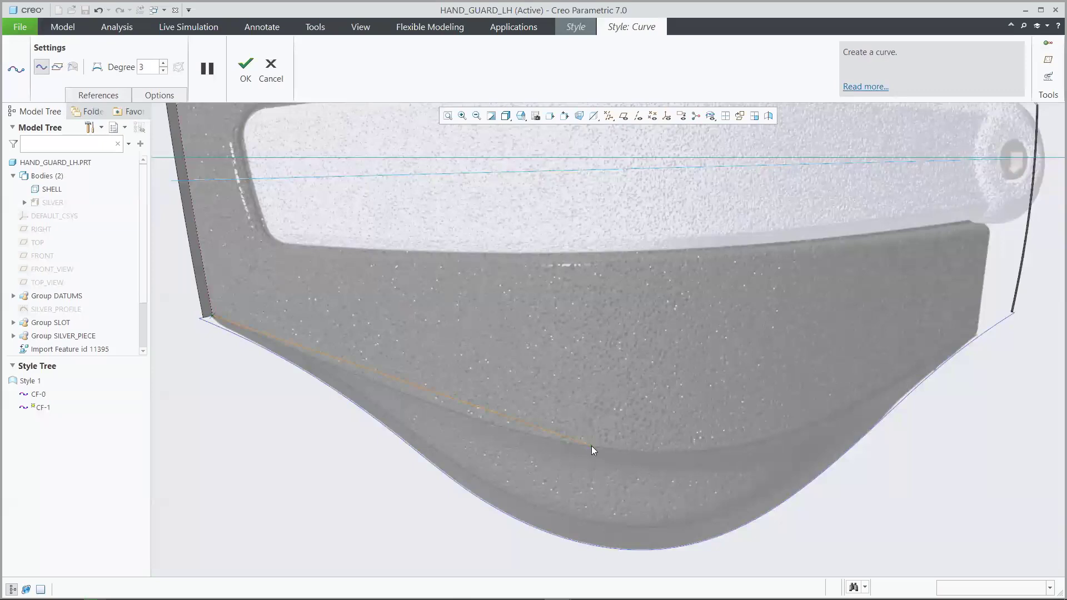
pyautogui.click(1012, 311)
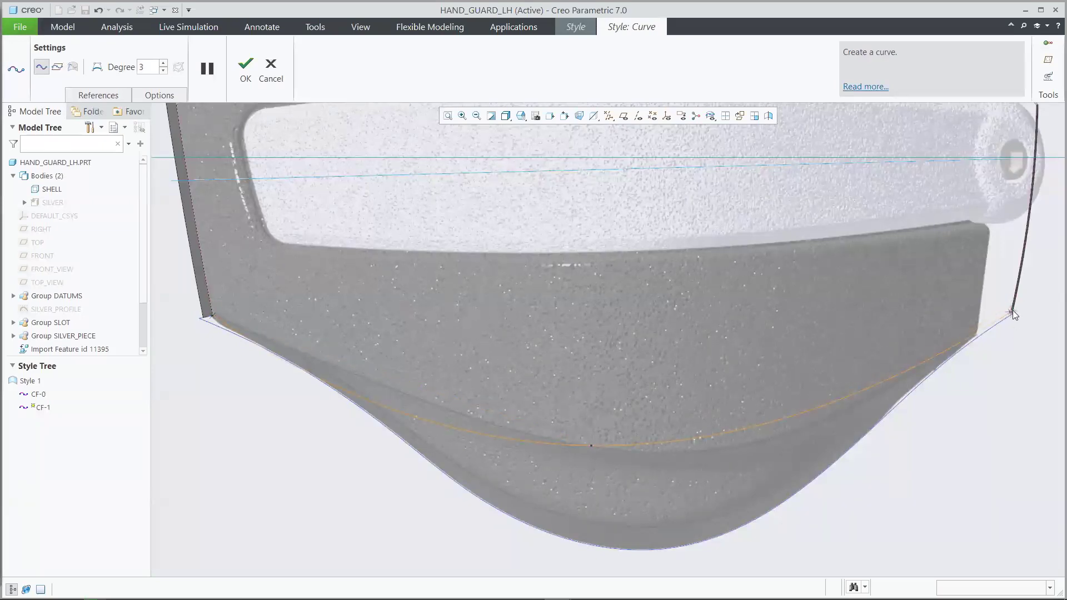
pyautogui.click(245, 65)
# - Edit the lower curve with its curvature plot and all four views shown, moving its middle point onto the ridge in the top view
pyautogui.click(177, 45)
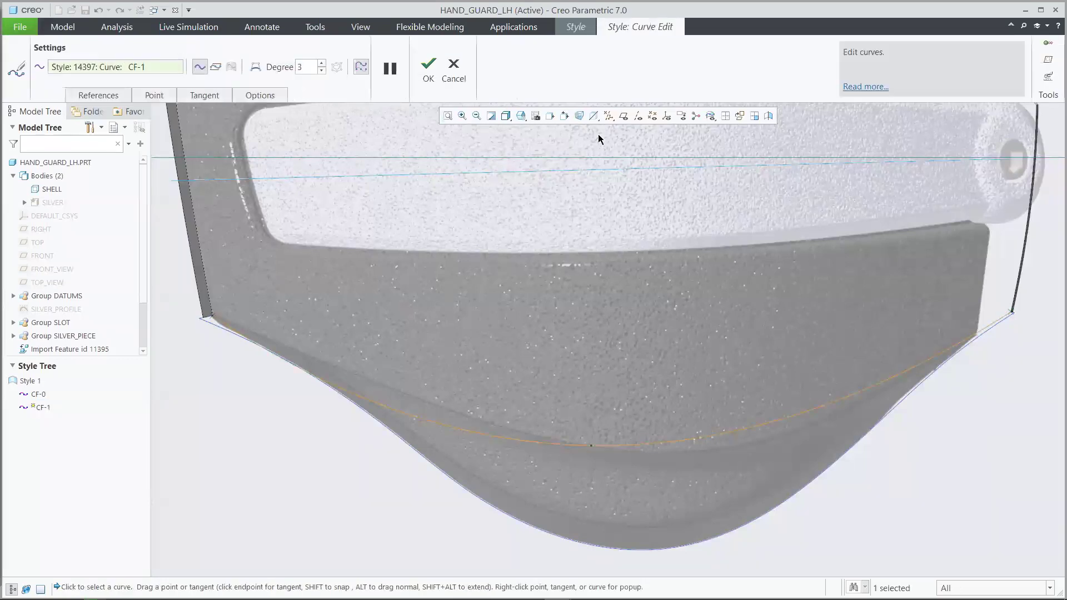
pyautogui.click(1048, 76)
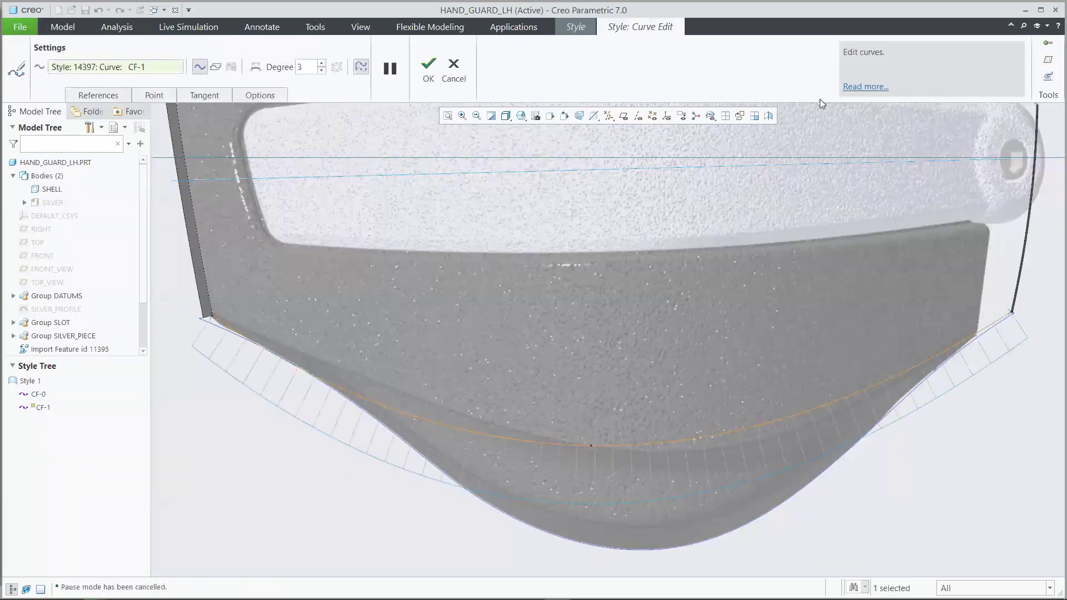
pyautogui.hotkey('ctrl', 'd')
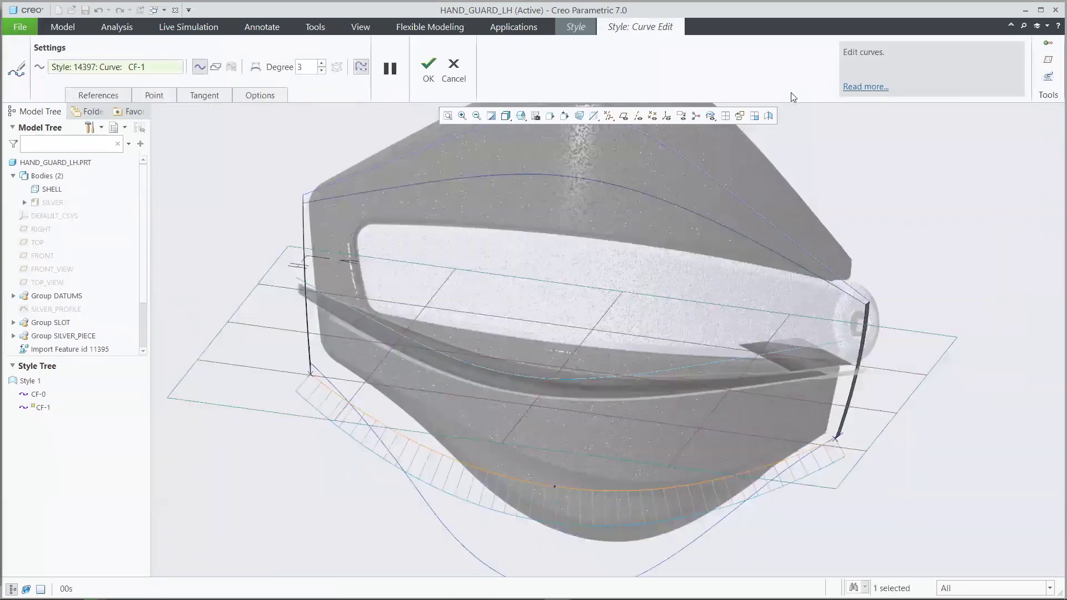
pyautogui.click(726, 115)
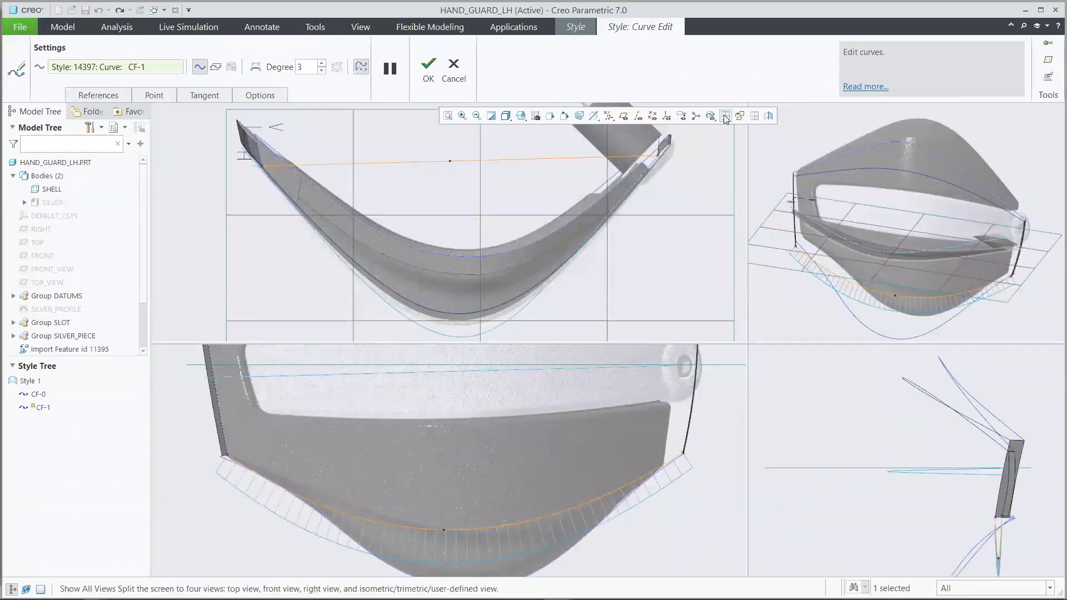
pyautogui.moveTo(449, 161); pyautogui.dragTo(438, 288)
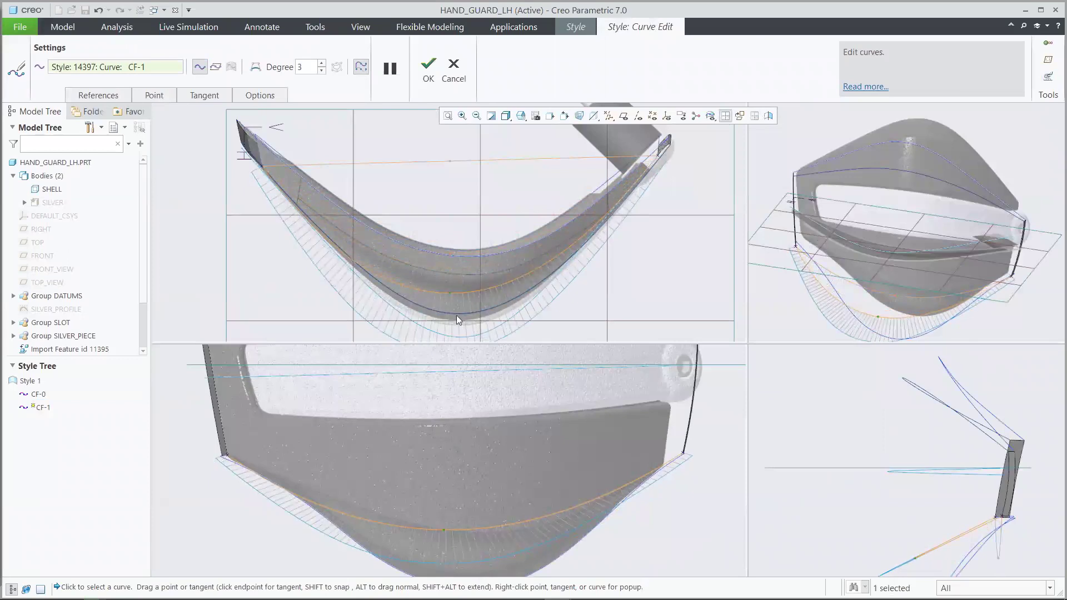
pyautogui.scroll(5, 456, 313)
pyautogui.moveTo(436, 251); pyautogui.dragTo(432, 304)
pyautogui.scroll(-5, 511, 298)
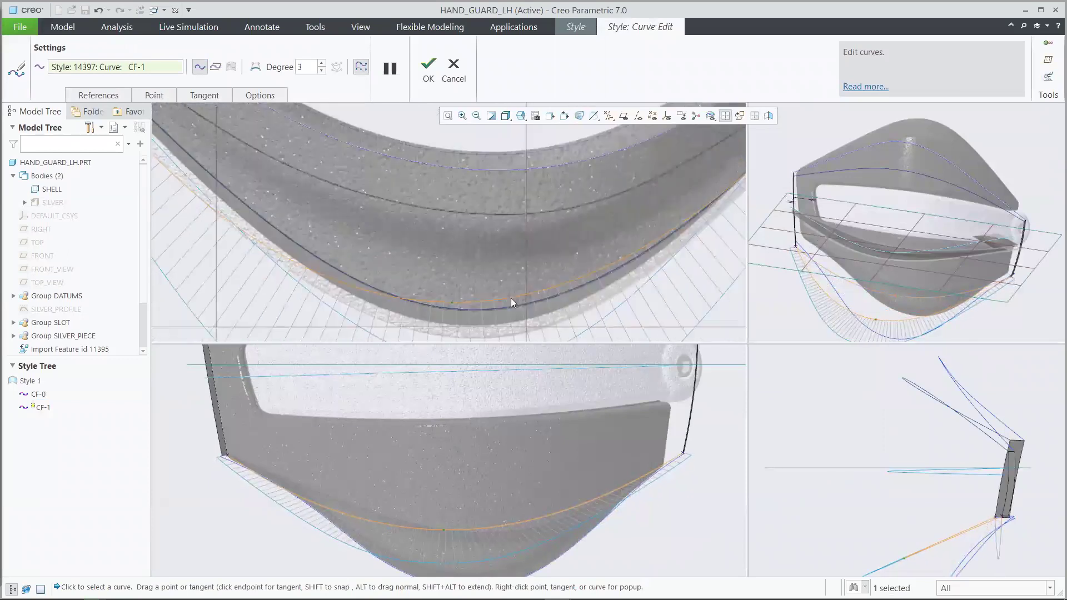
# - Add a point on the left half of the lower curve and move it onto the ridge in the top view
pyautogui.rightClick(332, 231)
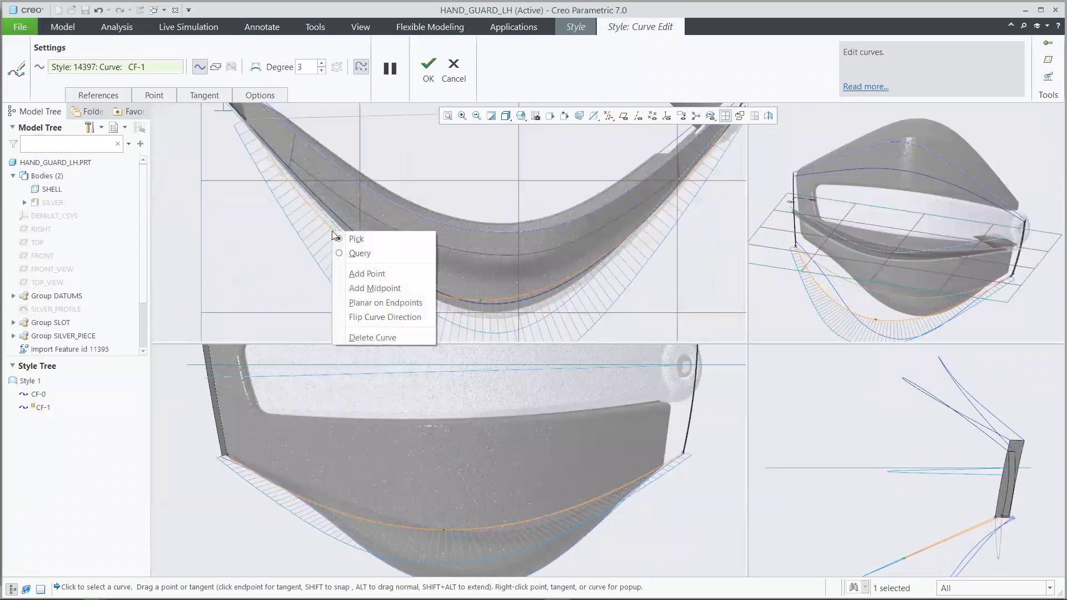
pyautogui.click(356, 273)
pyautogui.scroll(4, 345, 210)
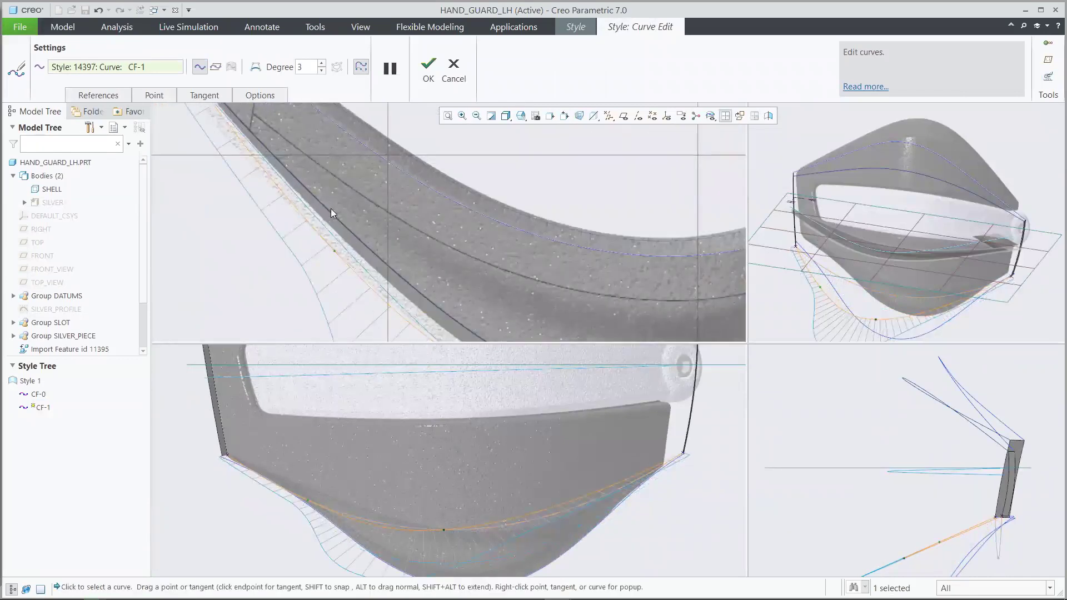
pyautogui.moveTo(336, 261); pyautogui.dragTo(346, 214)
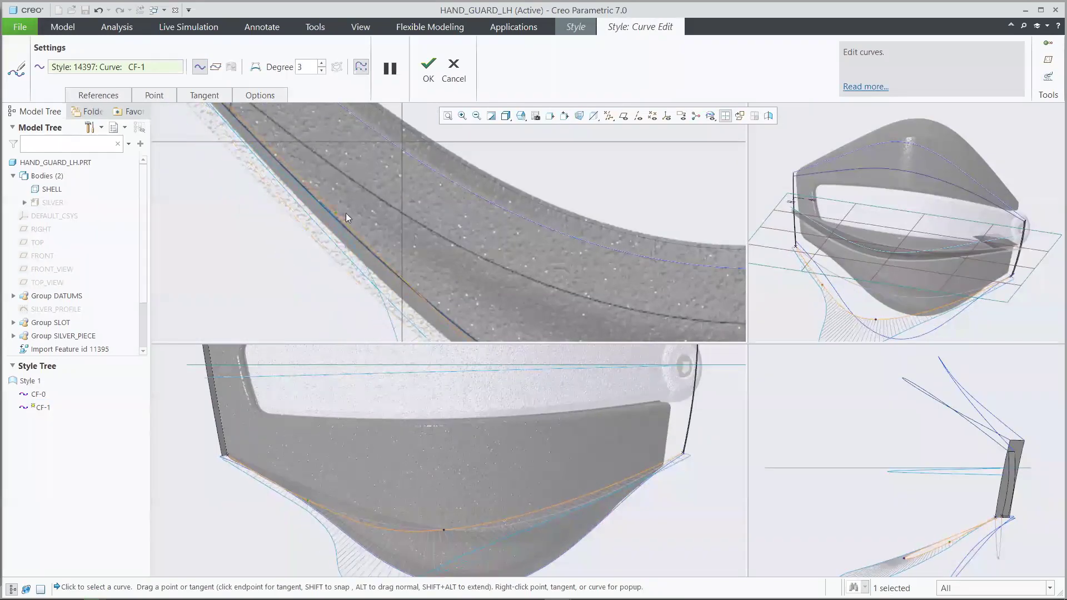
# - Add a point on the right half of the lower curve and move it onto the image's ridge in the top view
pyautogui.scroll(-4, 304, 222)
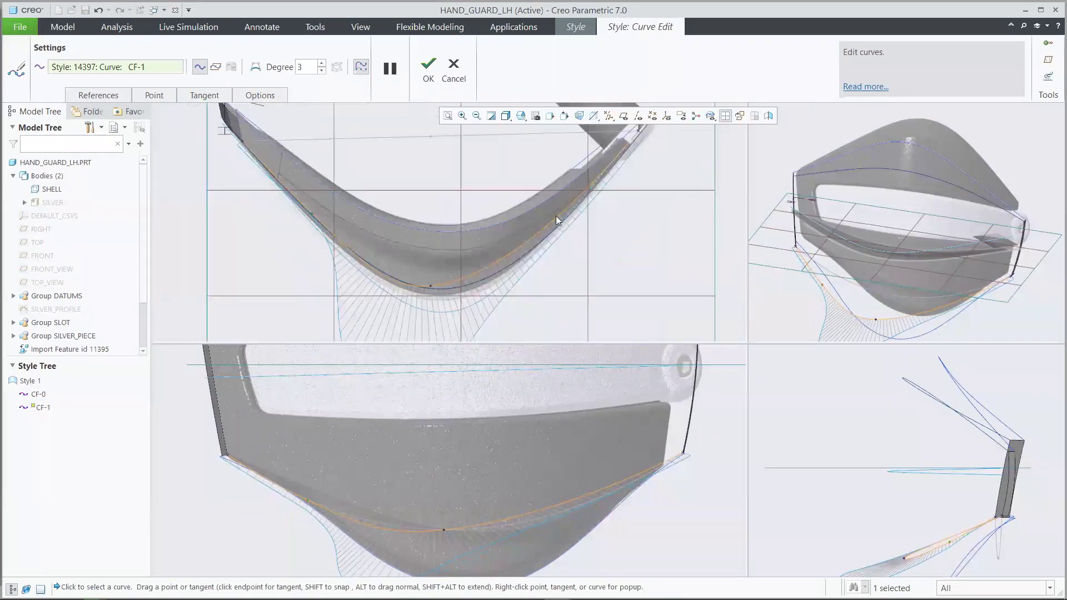
pyautogui.rightClick(556, 217)
pyautogui.click(587, 259)
pyautogui.scroll(4, 581, 215)
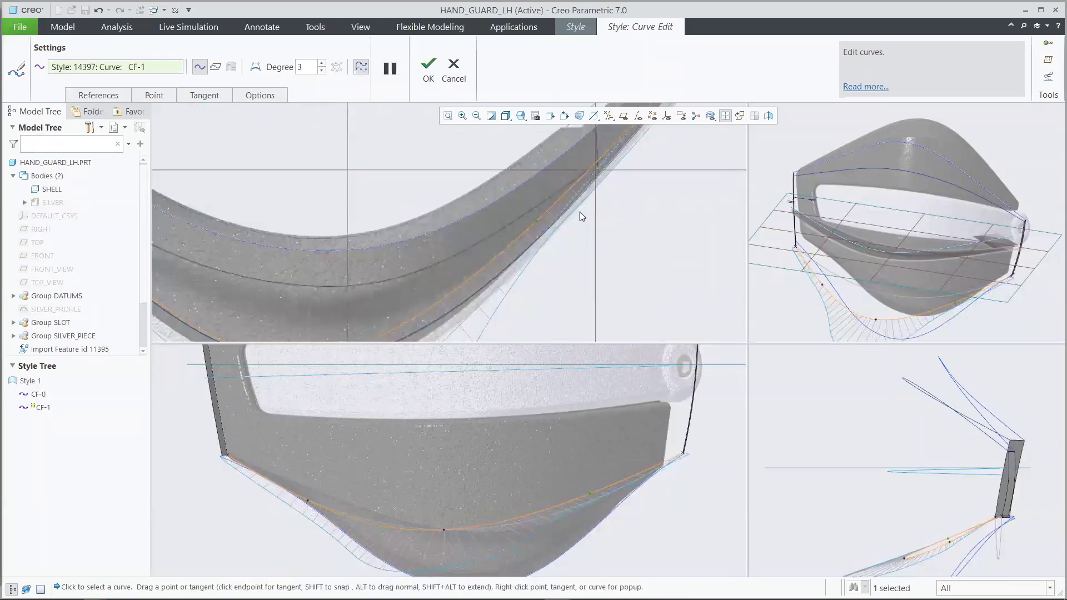
pyautogui.moveTo(538, 221); pyautogui.dragTo(538, 235)
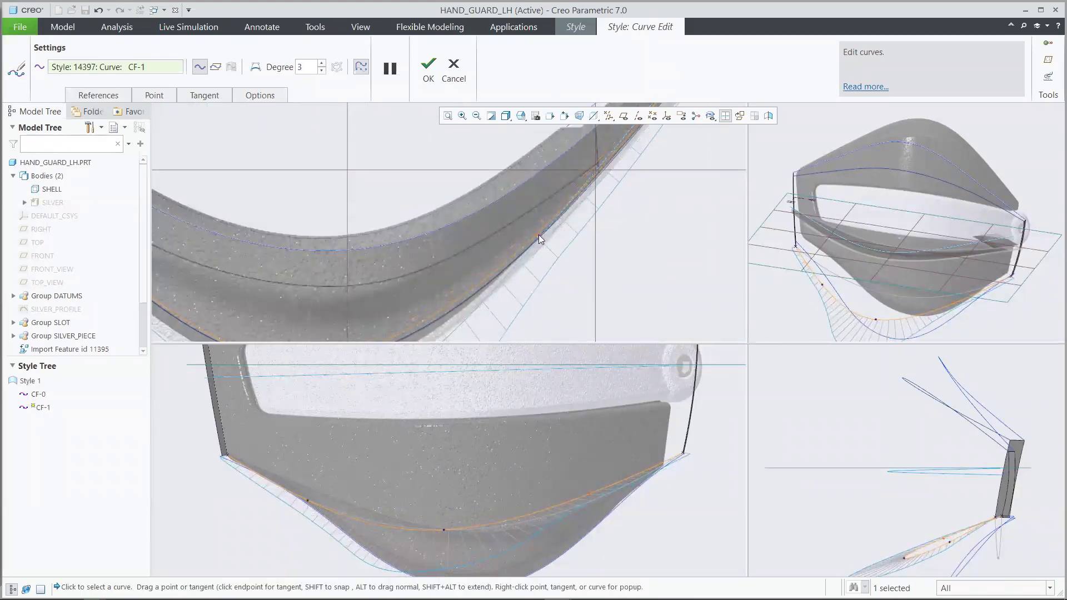
pyautogui.scroll(-5, 599, 259)
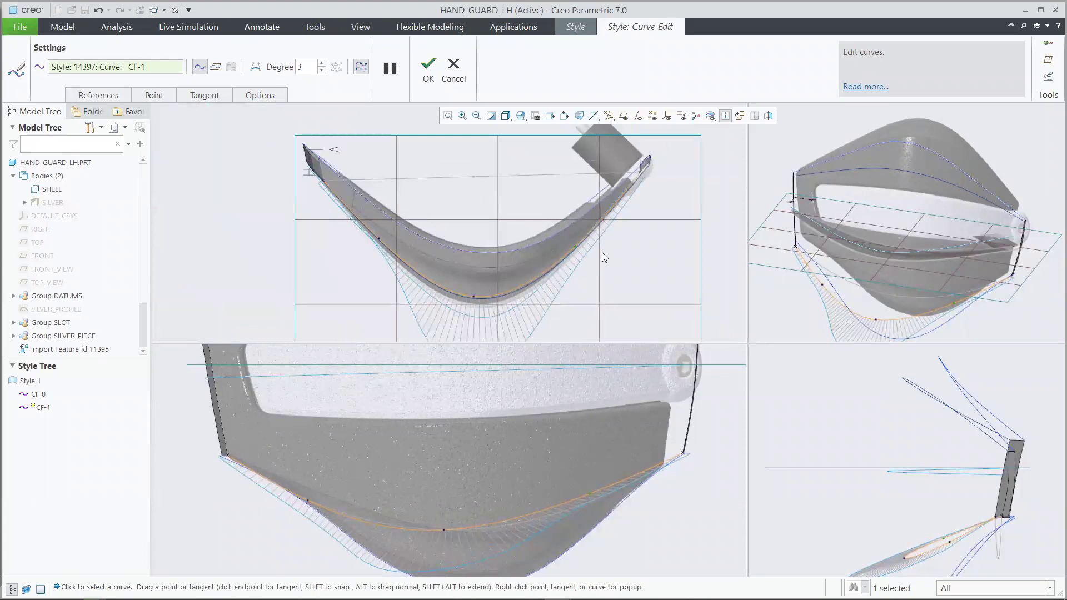
# - In the front view, adjust the lower curve's right and left intermediate points vertically to follow the image's ridge with smooth curvature
pyautogui.scroll(5, 596, 510)
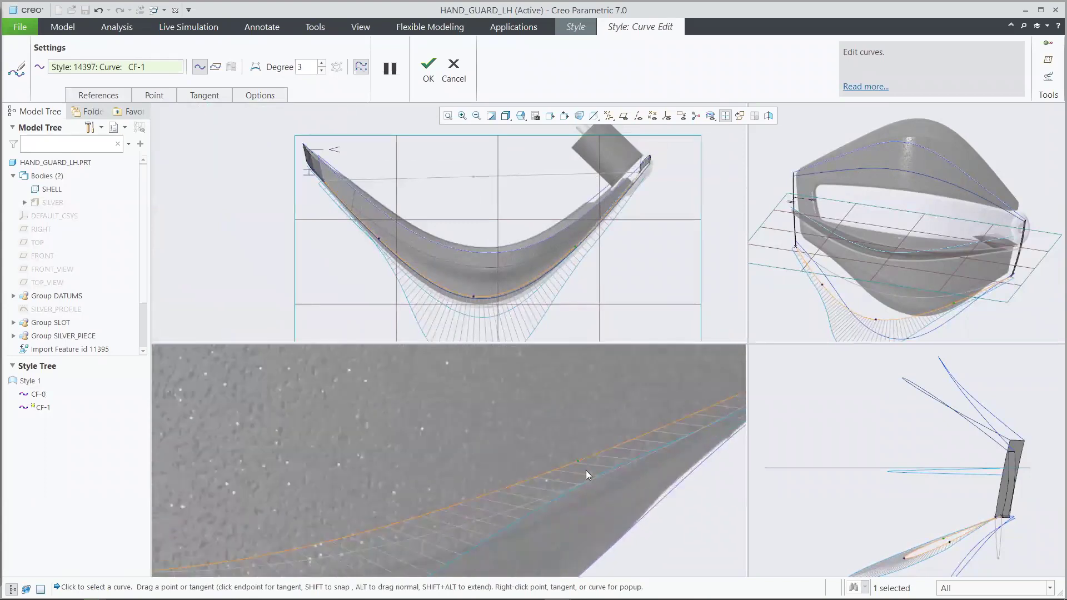
pyautogui.moveTo(578, 463); pyautogui.dragTo(575, 504)
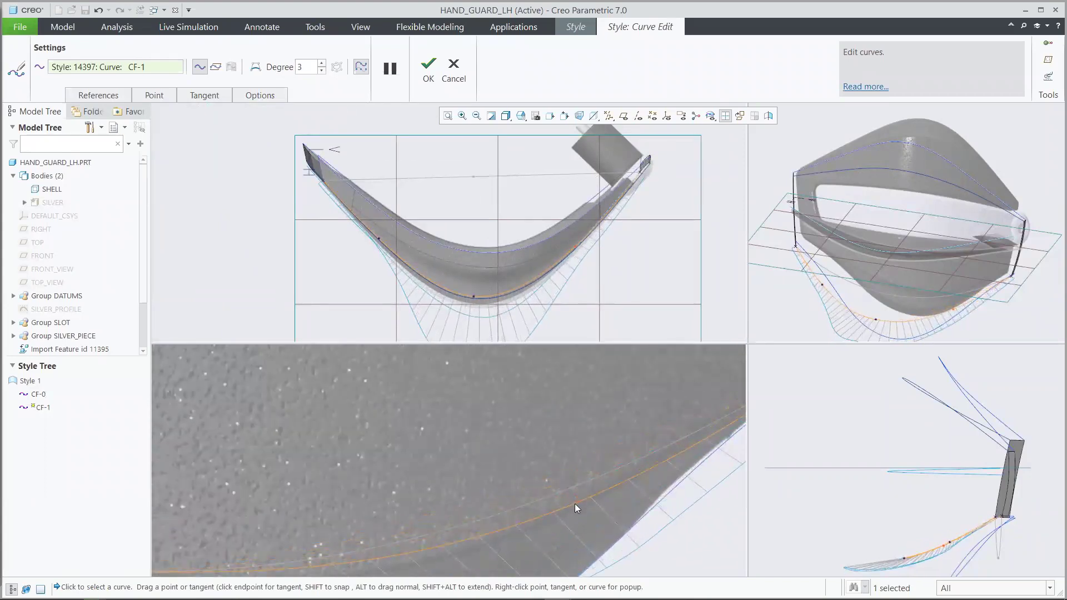
pyautogui.scroll(-5, 649, 466)
pyautogui.moveTo(258, 475); pyautogui.dragTo(259, 464)
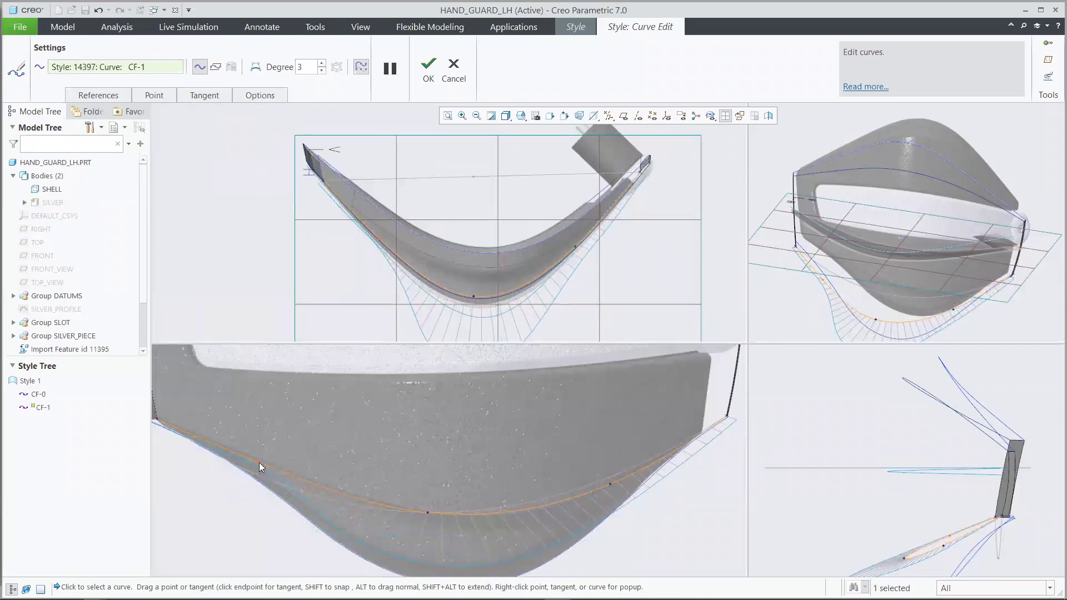
pyautogui.scroll(-4, 522, 472)
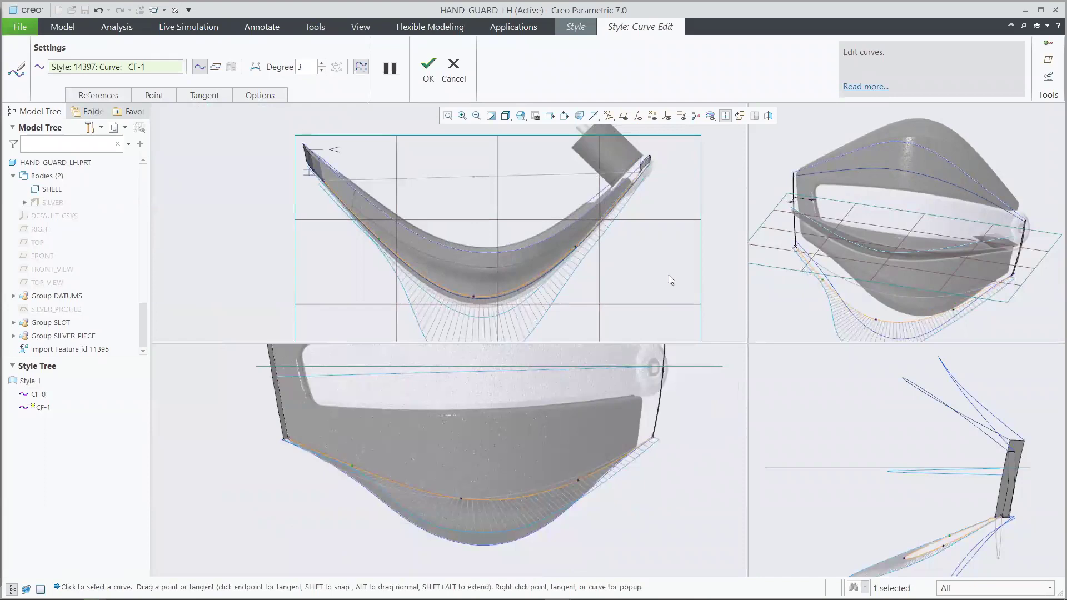
# - Return to a single view, accept the lower curve's edits, and hide all saved analyses
pyautogui.click(725, 116)
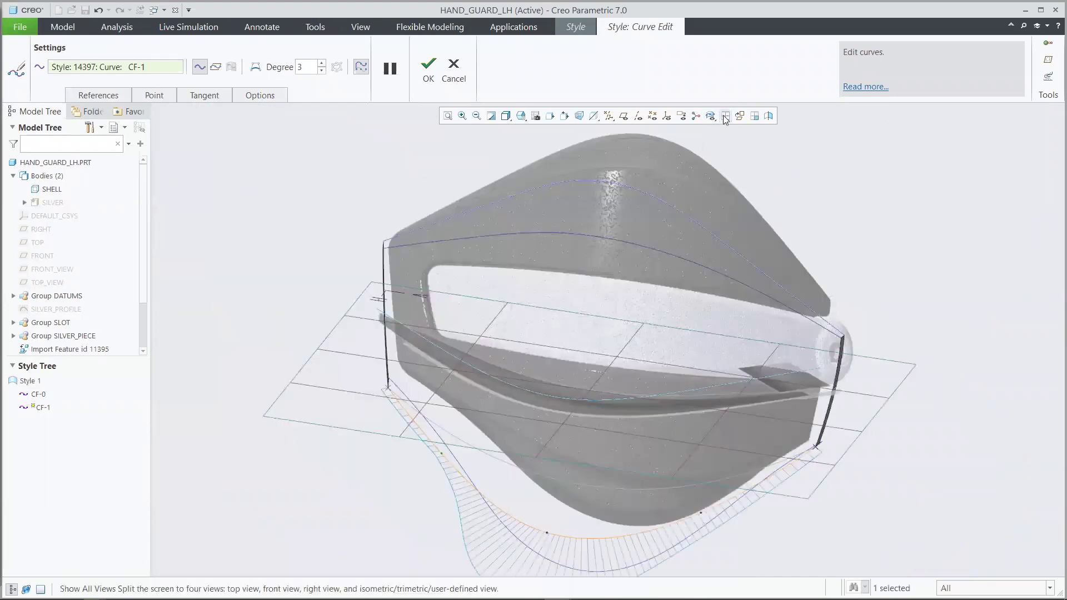
pyautogui.click(424, 66)
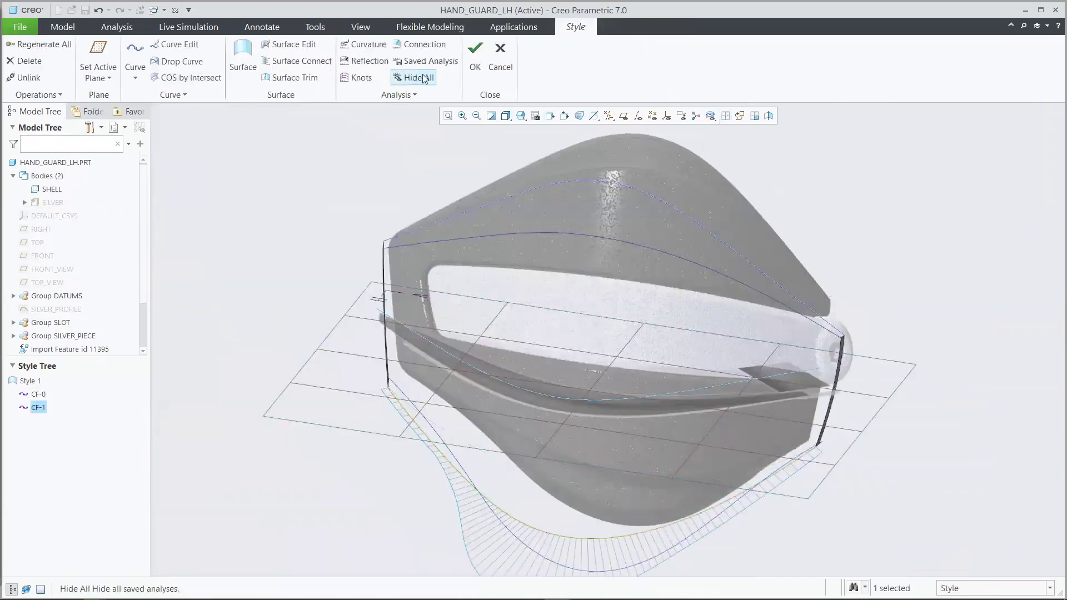
pyautogui.click(423, 77)
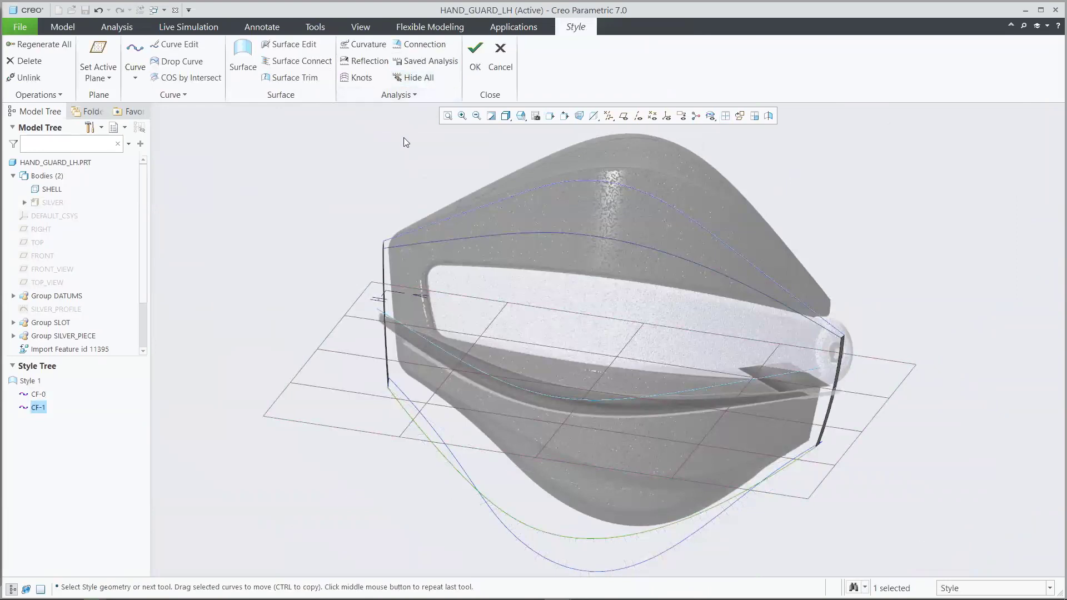
# - Set RIGHT as the active plane and create a planar curve on it joining the upper and lower curves through the mid-height curve
pyautogui.click(102, 51)
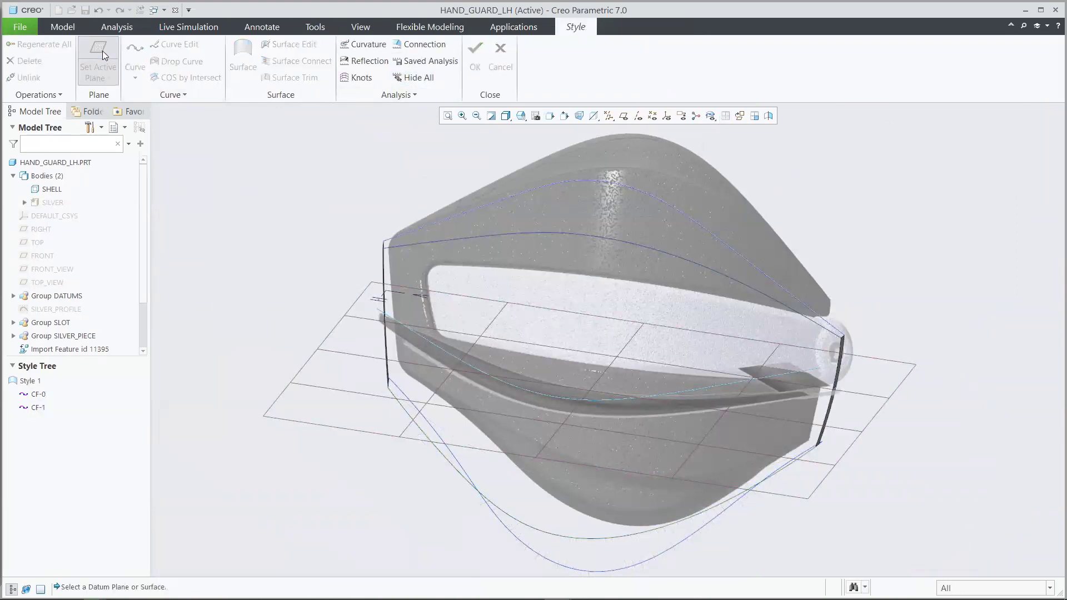
pyautogui.click(40, 229)
pyautogui.click(135, 55)
pyautogui.click(58, 68)
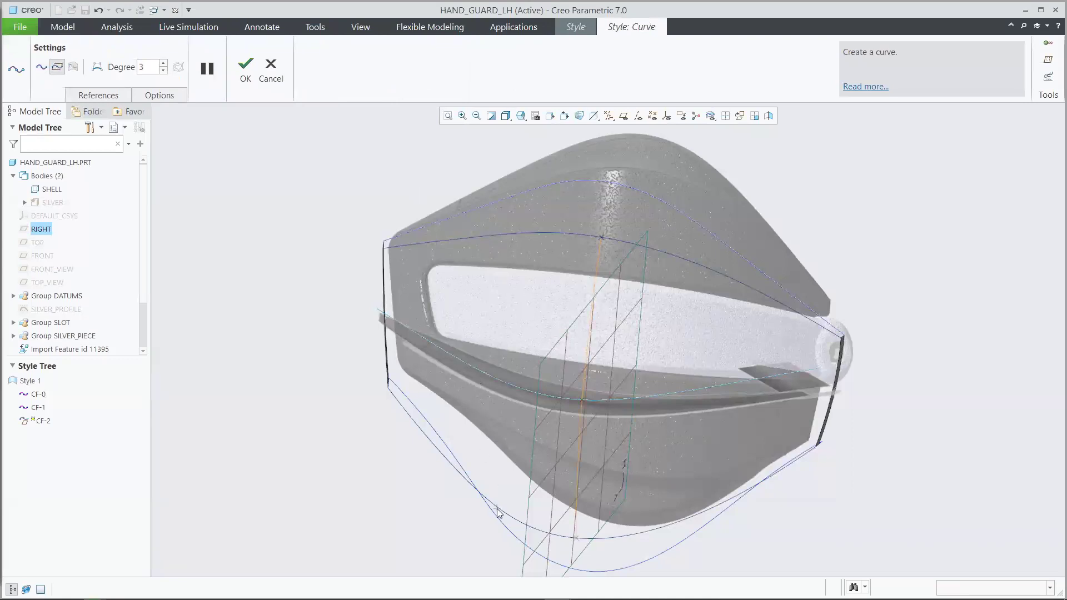
pyautogui.click(246, 70)
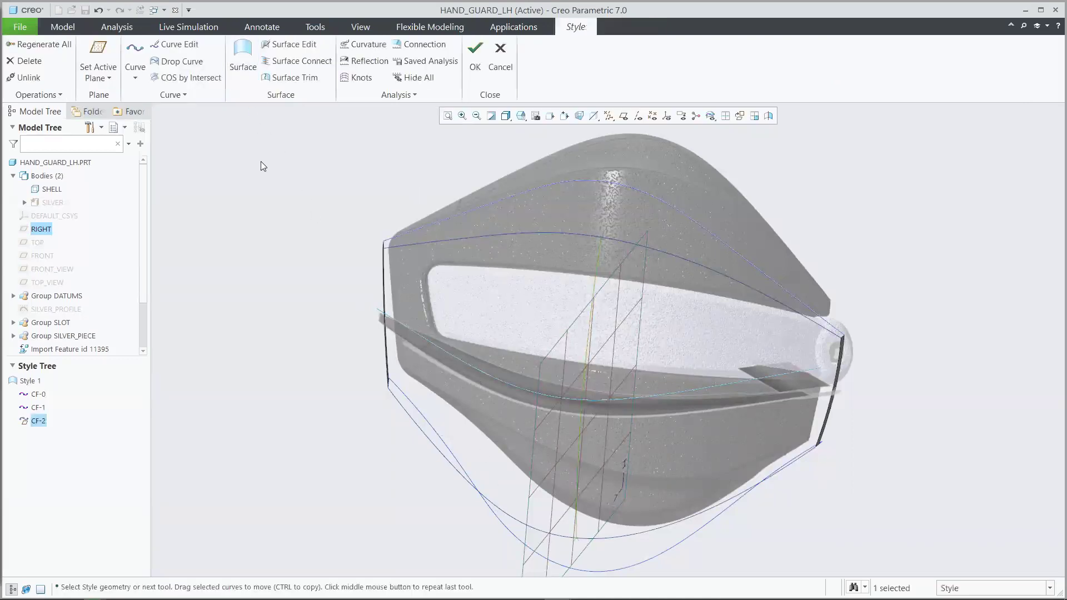
# - Create a planar curve left of centre, with the mid-height curve as its plane reference, joining the upper and lower curves through that curve
pyautogui.click(132, 49)
pyautogui.rightClick(215, 197)
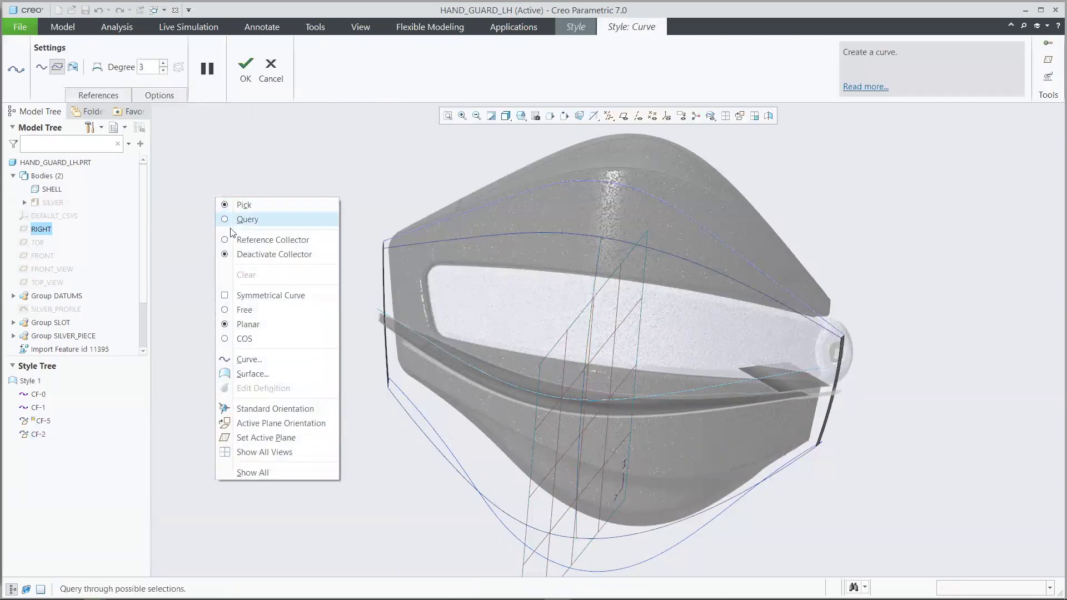
pyautogui.click(239, 240)
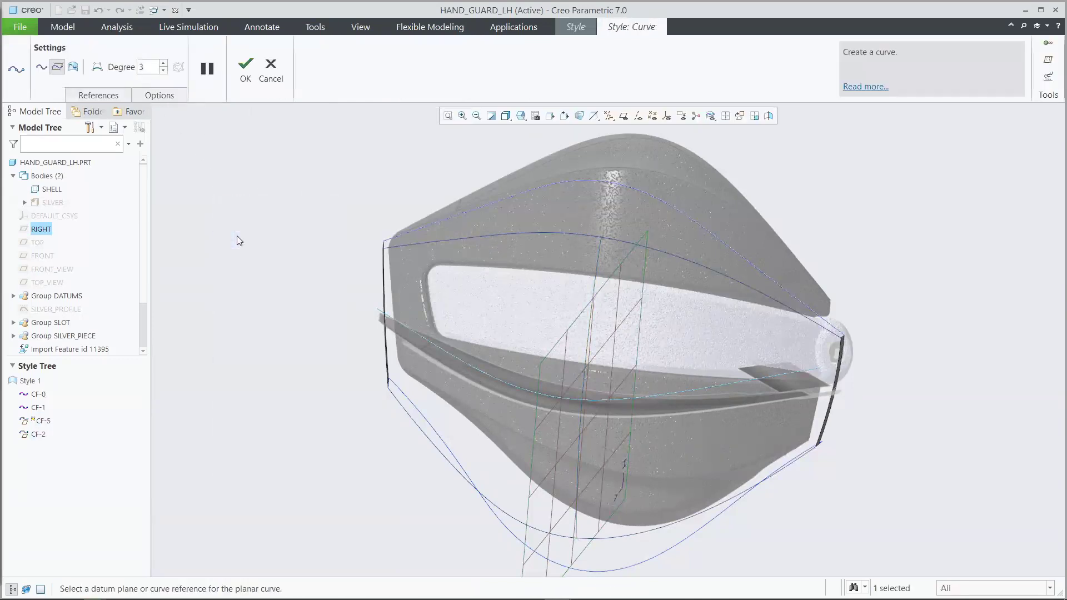
pyautogui.middleClick(491, 379)
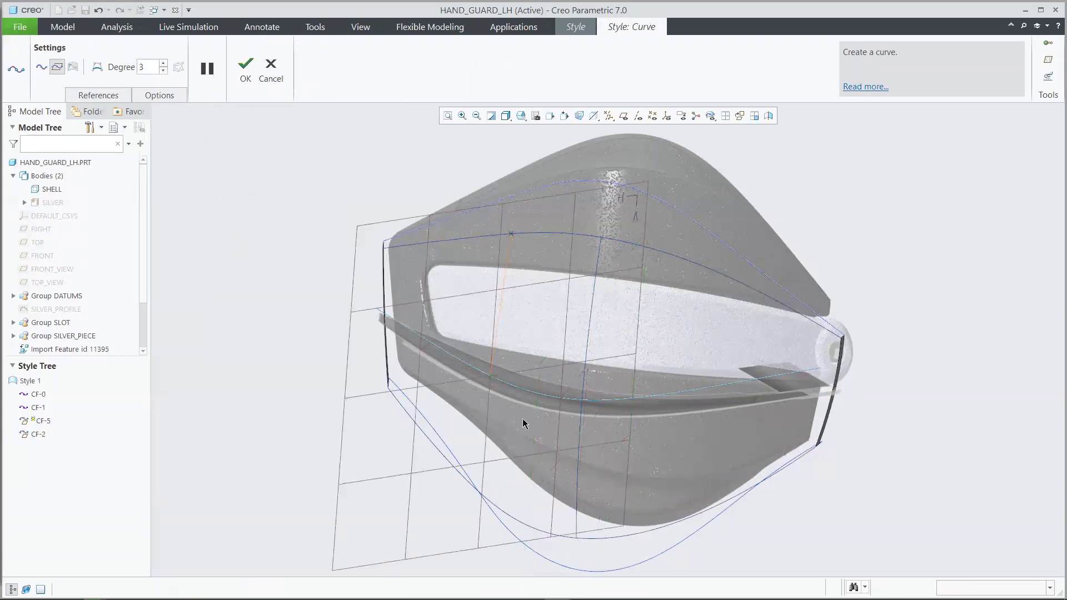
pyautogui.keyDown('shift'); pyautogui.click(515, 518); pyautogui.keyUp('shift')
pyautogui.click(245, 67)
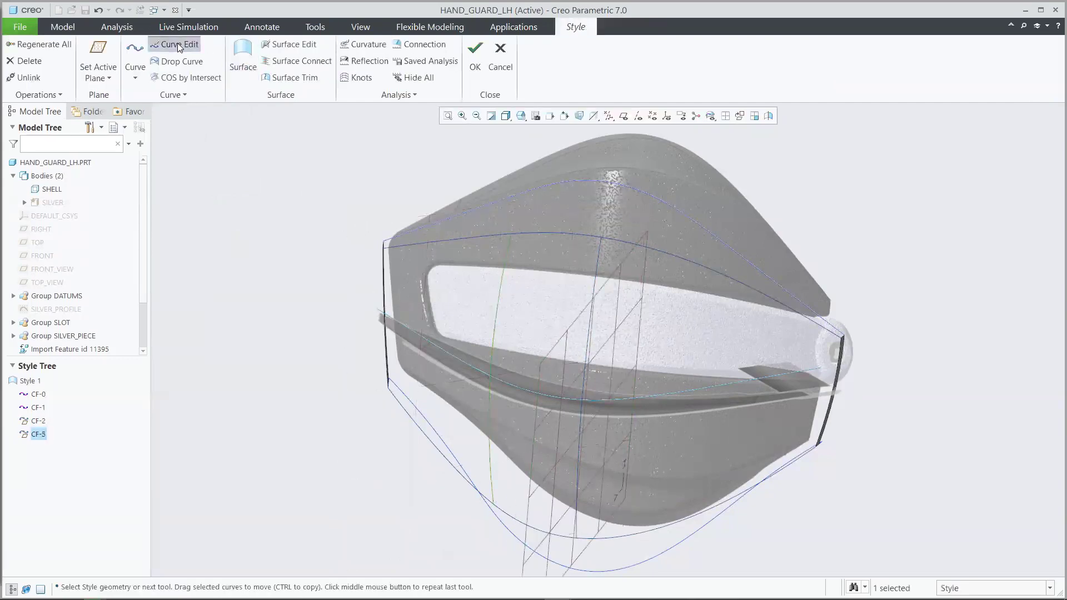
# - Edit the left planar curve by shifting its plane along the mid-height curve toward the left side edge
pyautogui.click(179, 45)
pyautogui.keyDown('alt'); pyautogui.moveTo(406, 548); pyautogui.dragTo(368, 501); pyautogui.keyUp('alt')
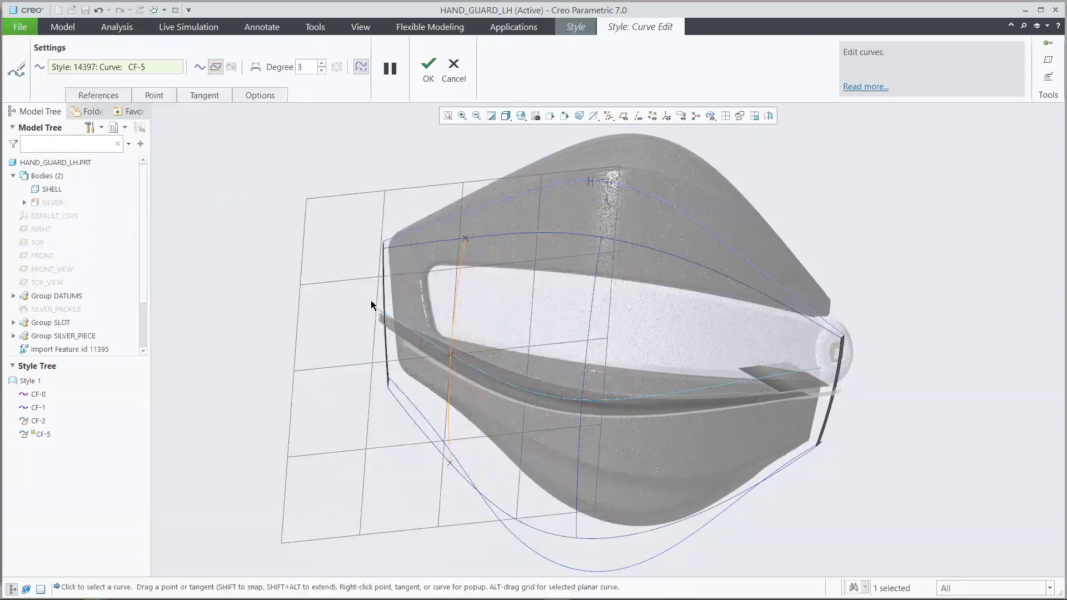
pyautogui.click(428, 70)
pyautogui.click(350, 162)
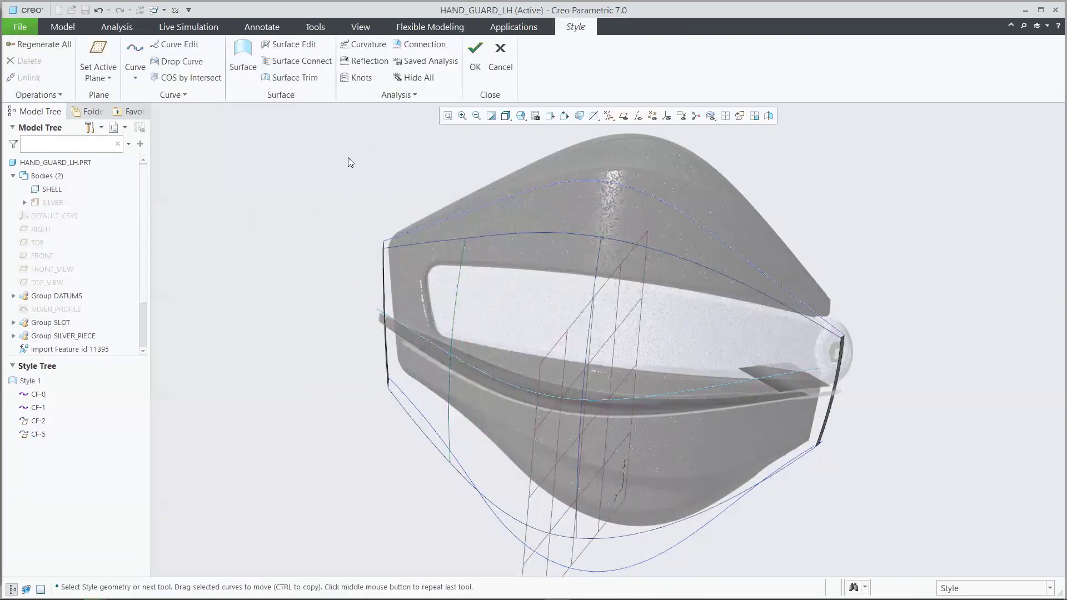
# - Create a planar curve right of centre, with the mid-height curve as its plane reference, joining the upper and lower curves through that curve
pyautogui.click(135, 53)
pyautogui.rightClick(231, 173)
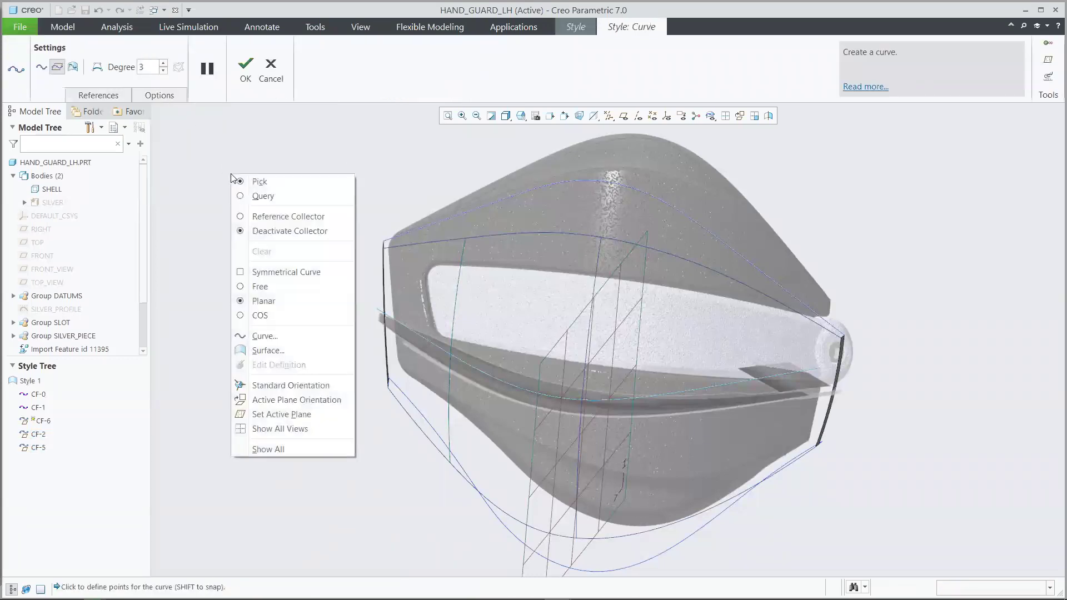
pyautogui.click(261, 214)
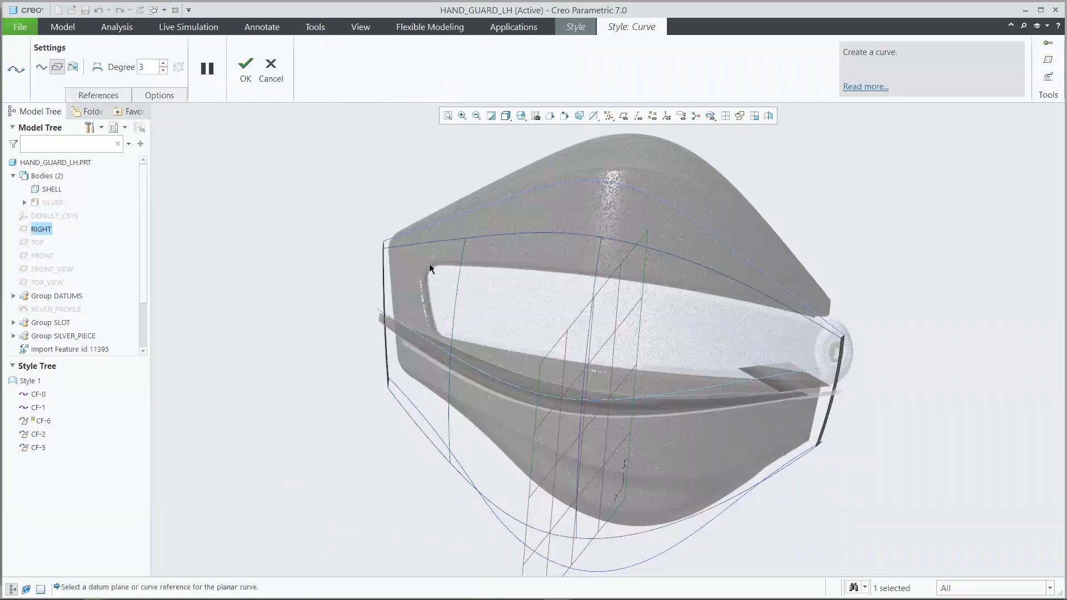
pyautogui.middleClick(742, 383)
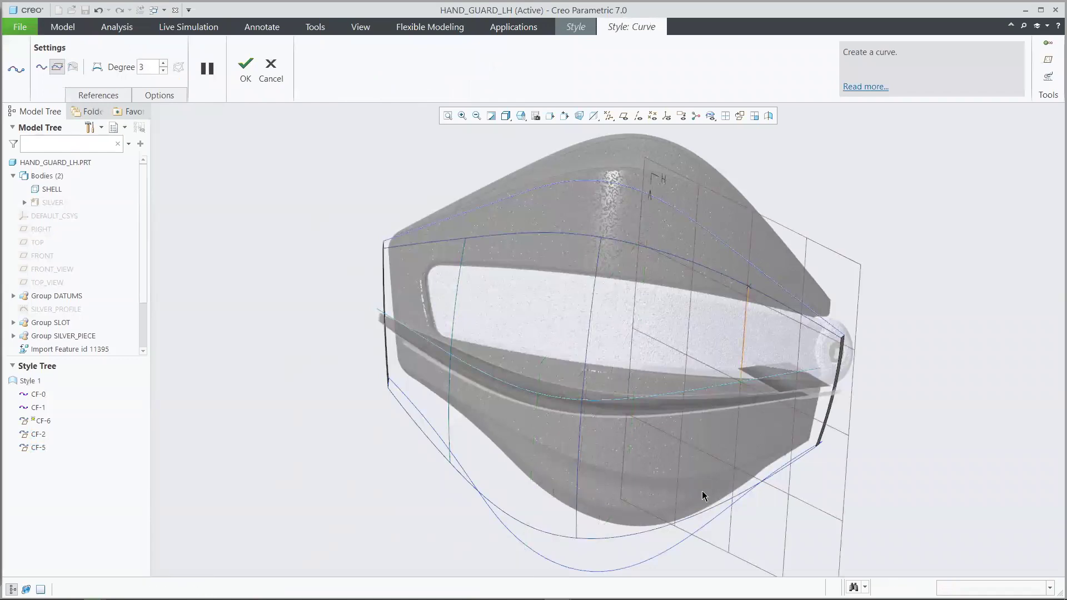
pyautogui.click(705, 515)
pyautogui.click(245, 69)
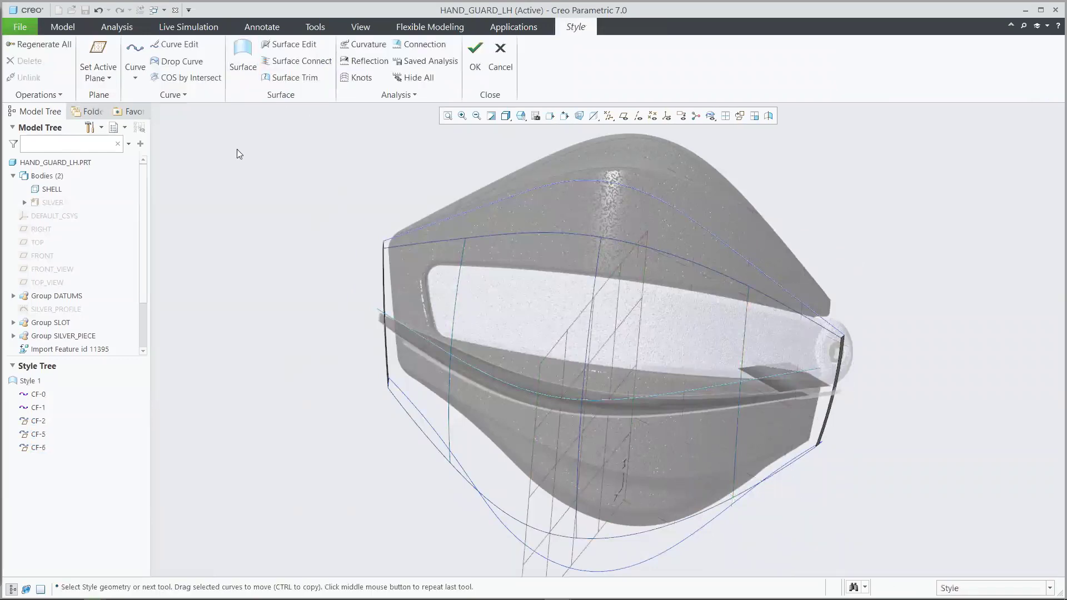
# - Start a Style surface bounded by four chains: the upper curve, left side edge, lower curve and right side edge
pyautogui.click(242, 53)
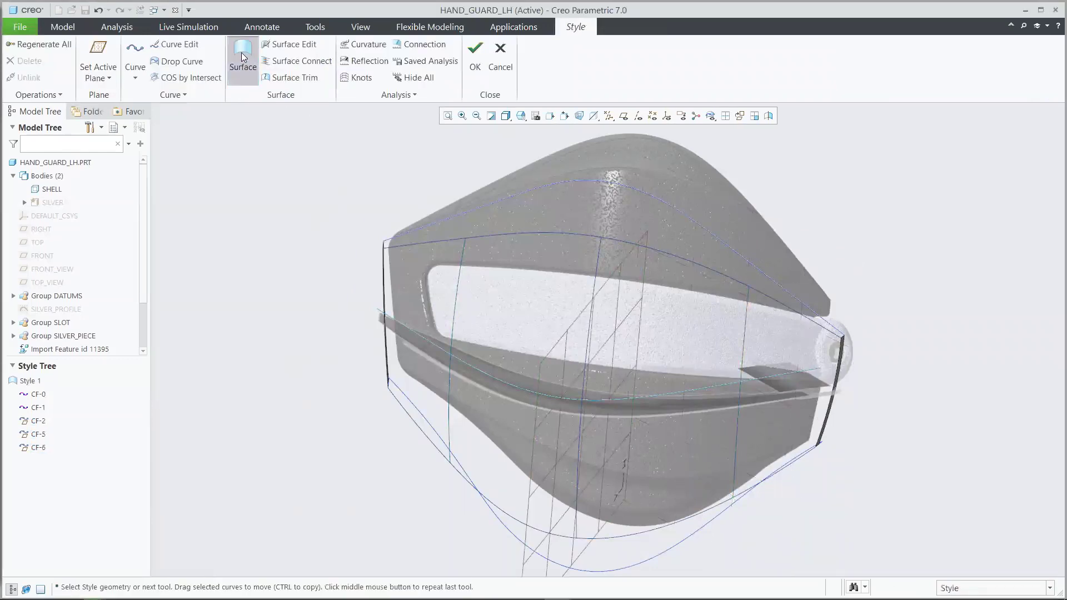
pyautogui.click(414, 245)
pyautogui.keyDown('ctrl'); pyautogui.click(384, 281); pyautogui.keyUp('ctrl')
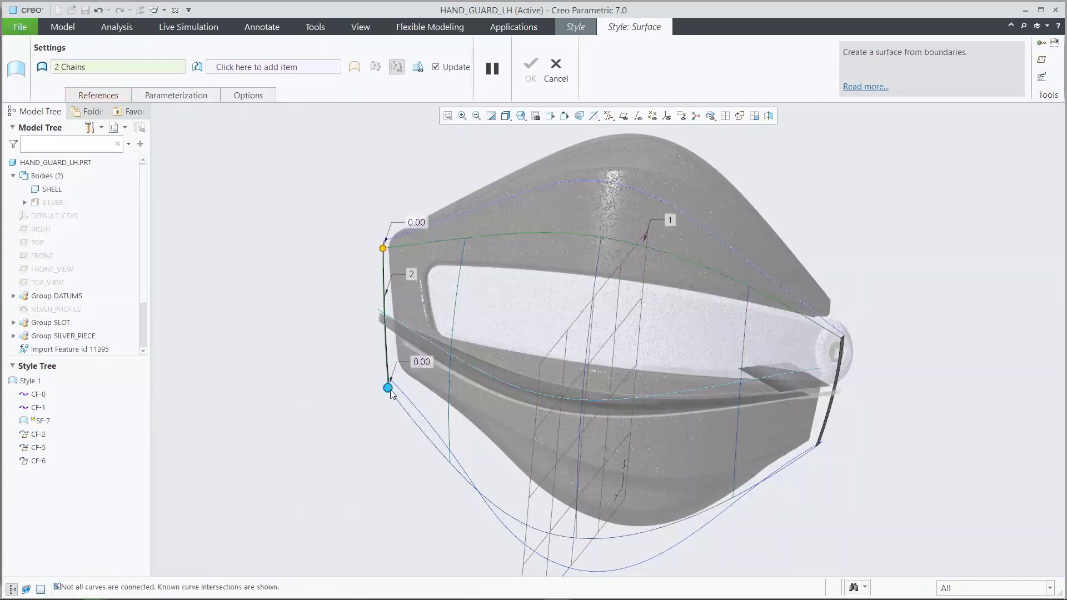
pyautogui.keyDown('ctrl'); pyautogui.click(429, 415); pyautogui.keyUp('ctrl')
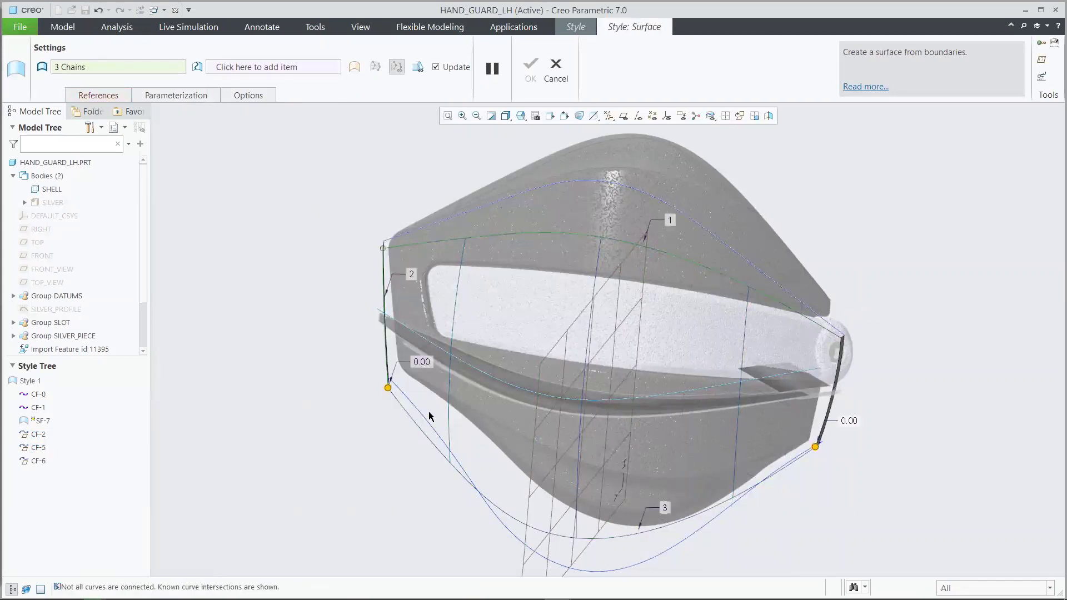
pyautogui.keyDown('ctrl'); pyautogui.click(829, 402); pyautogui.keyUp('ctrl')
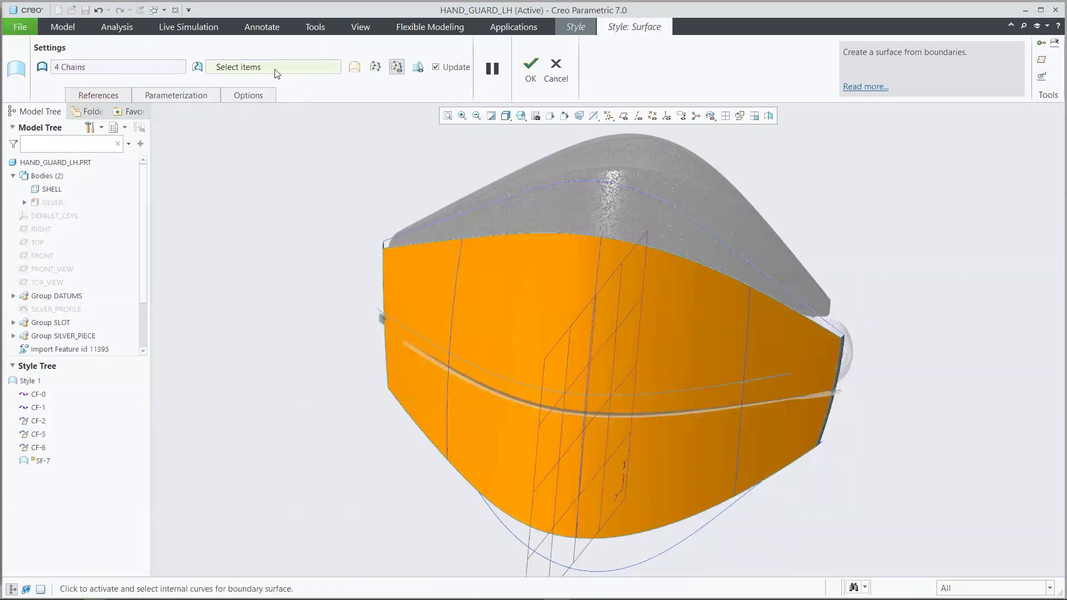
# - Add the left, centre and right planar curves as the surface's internal curves, then accept the surface and clear the selection
pyautogui.click(451, 298)
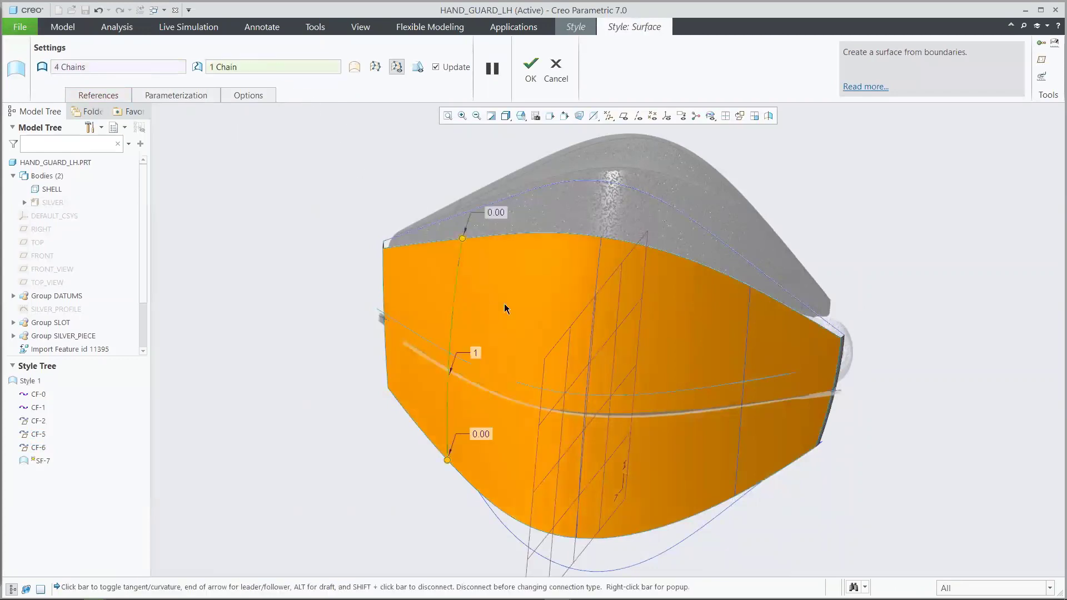
pyautogui.keyDown('ctrl'); pyautogui.click(593, 325); pyautogui.keyUp('ctrl')
pyautogui.keyDown('ctrl'); pyautogui.click(744, 363); pyautogui.keyUp('ctrl')
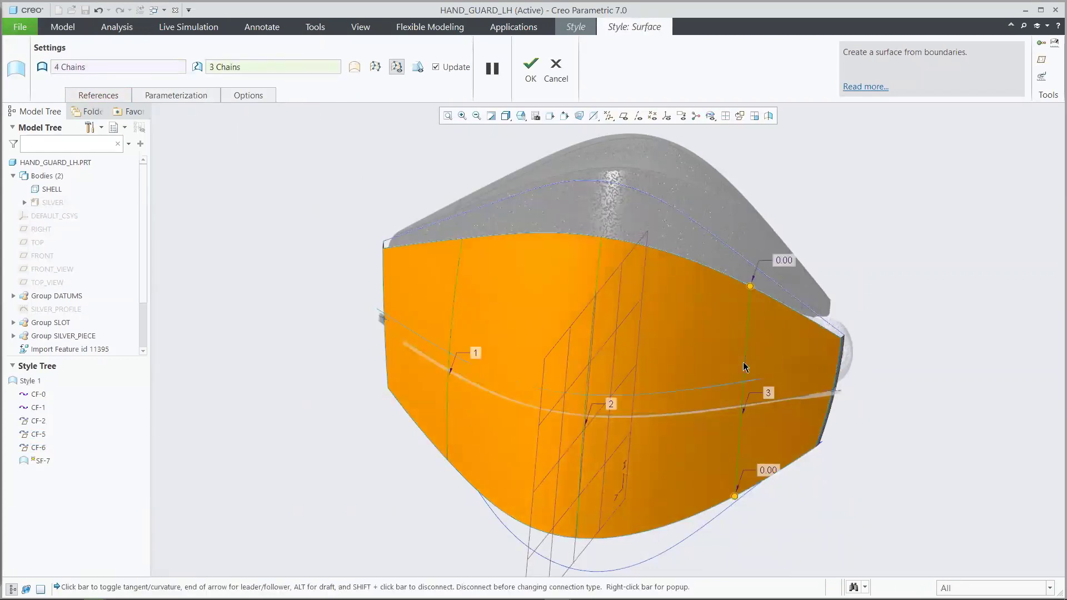
pyautogui.click(531, 70)
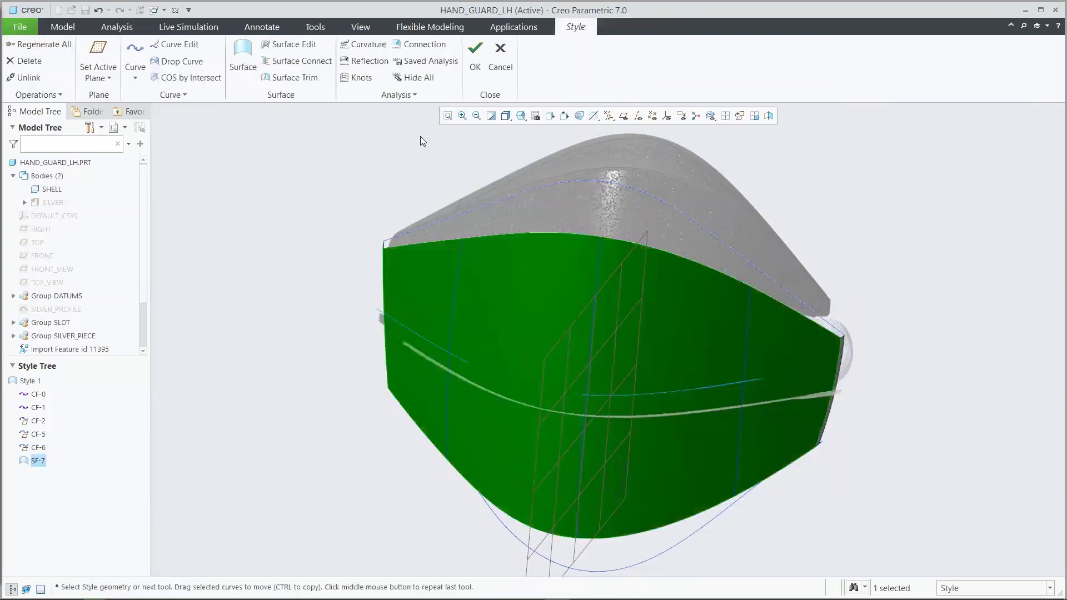
pyautogui.click(376, 147)
# - Create a short free curve near the upper left end, linking the surface's upper edge to the outer profile curve along the image's edge line
pyautogui.scroll(-4, 377, 147)
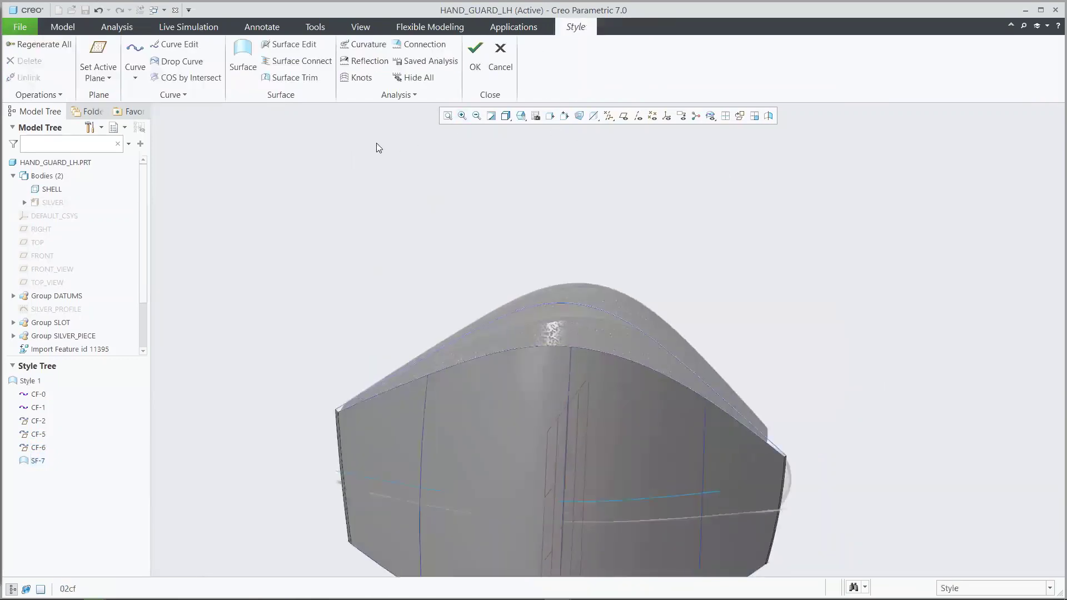
pyautogui.click(136, 56)
pyautogui.click(43, 69)
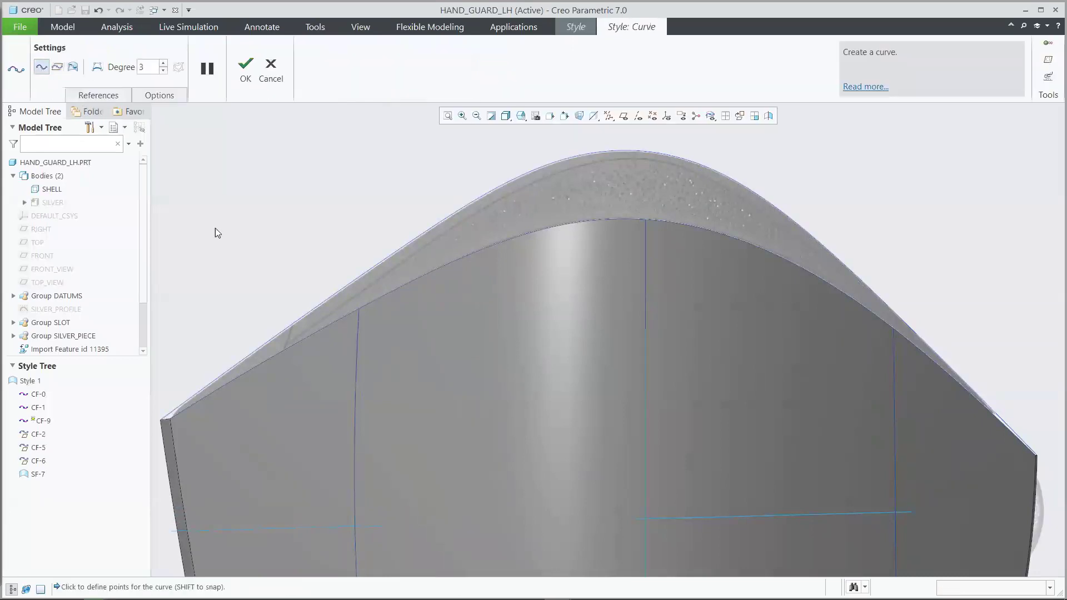
pyautogui.click(282, 351)
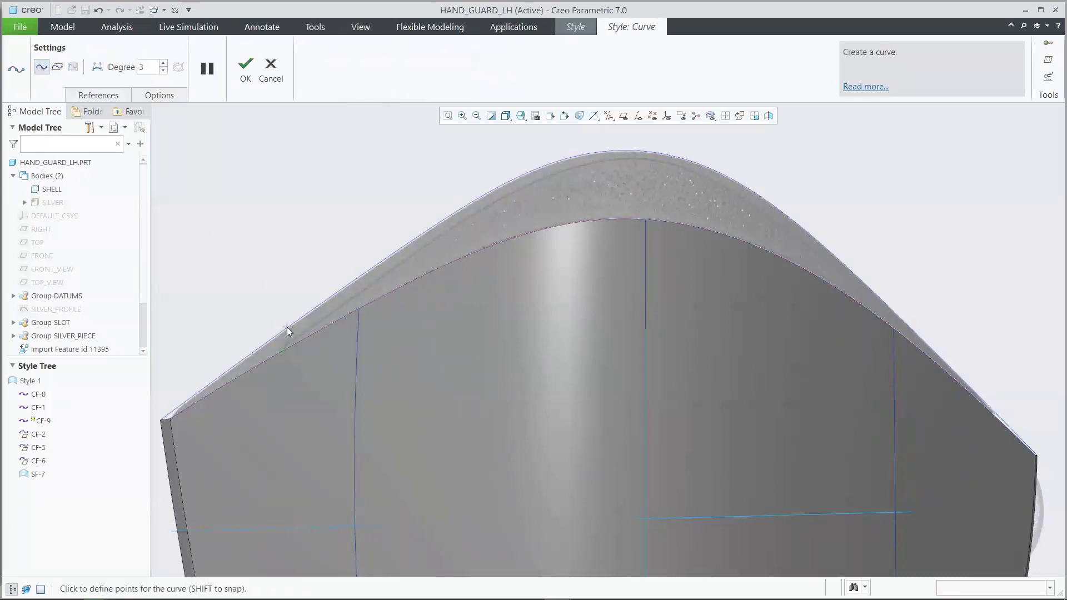
pyautogui.click(287, 328)
pyautogui.click(246, 68)
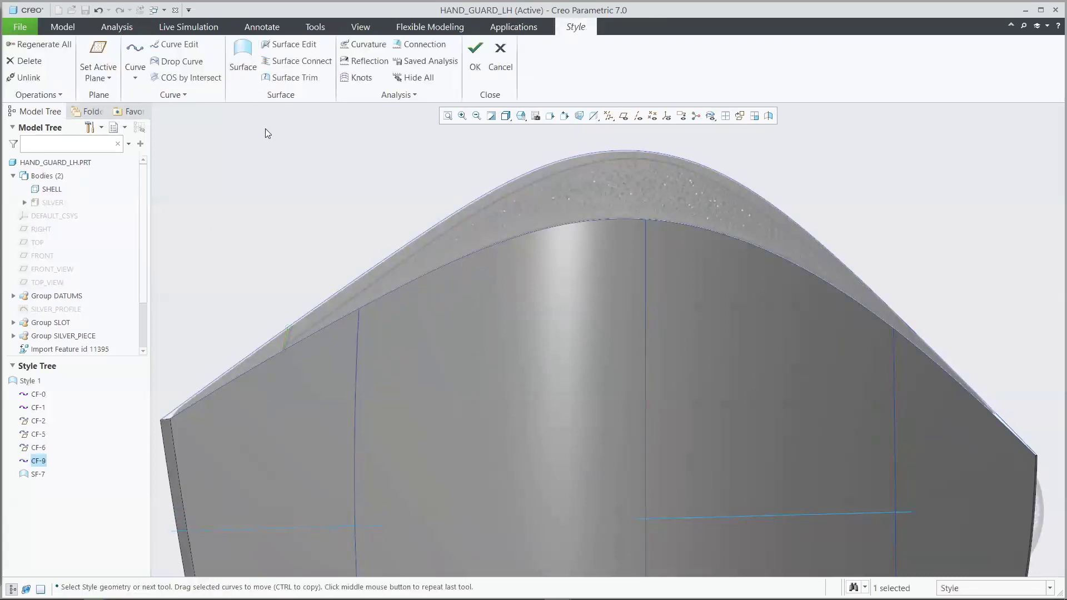
# - Create a short free curve near the upper right end, linking the front surface's upper edge to the outer profile curve
pyautogui.click(137, 56)
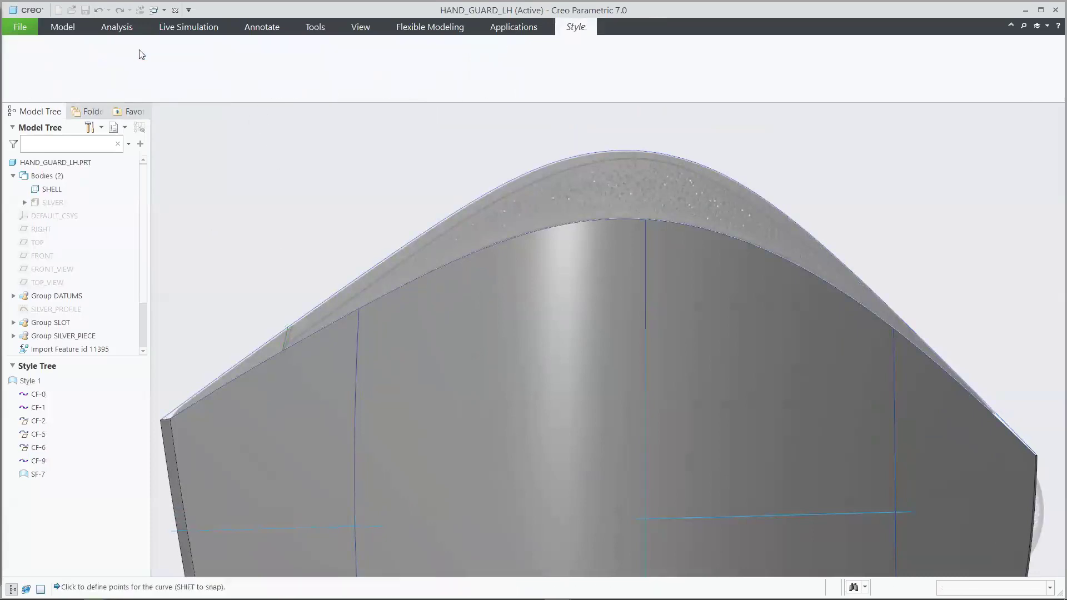
pyautogui.click(918, 335)
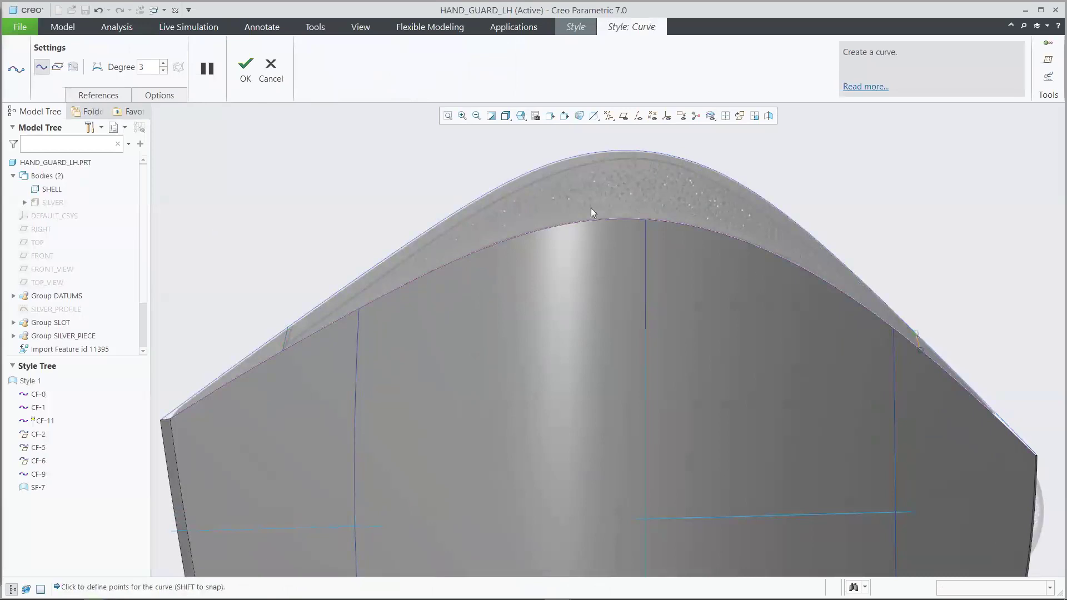
pyautogui.click(249, 65)
pyautogui.click(260, 146)
pyautogui.hotkey('ctrl', 'd')
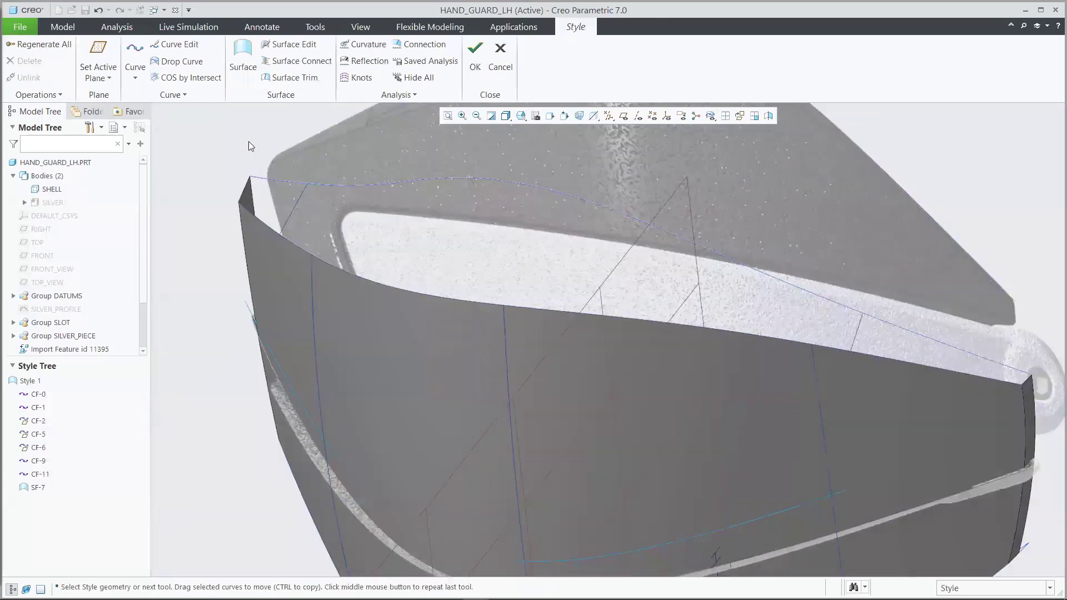
# - Create a Style surface at the upper left end, bounded by the outer profile, end edge, front surface edge and left short curve
pyautogui.click(240, 58)
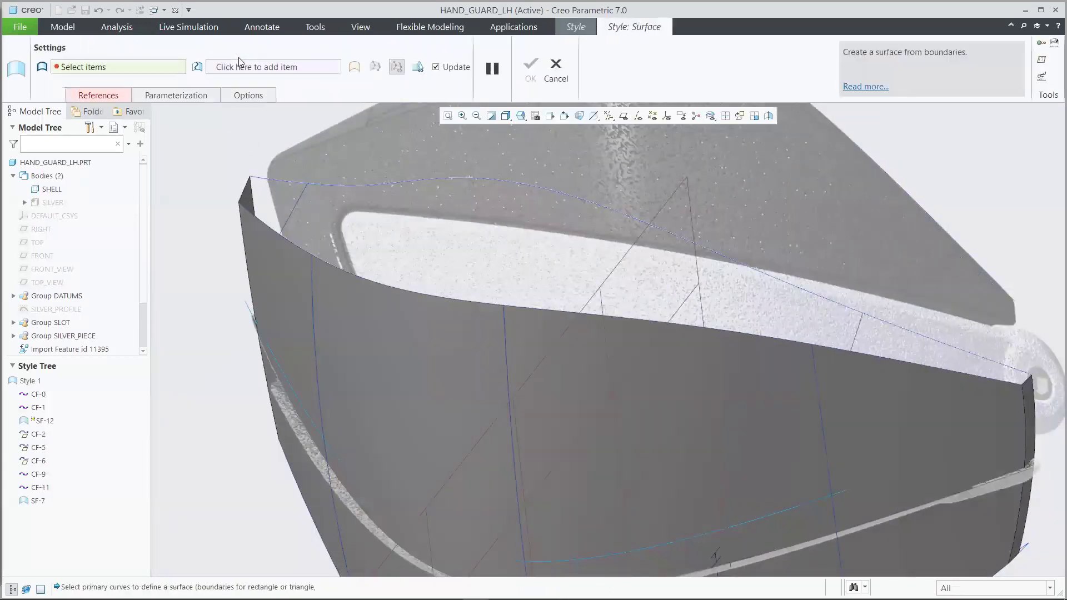
pyautogui.click(260, 180)
pyautogui.keyDown('ctrl'); pyautogui.click(254, 194); pyautogui.keyUp('ctrl')
pyautogui.keyDown('ctrl'); pyautogui.click(259, 215); pyautogui.keyUp('ctrl')
pyautogui.keyDown('ctrl'); pyautogui.click(294, 214); pyautogui.keyUp('ctrl')
pyautogui.click(530, 68)
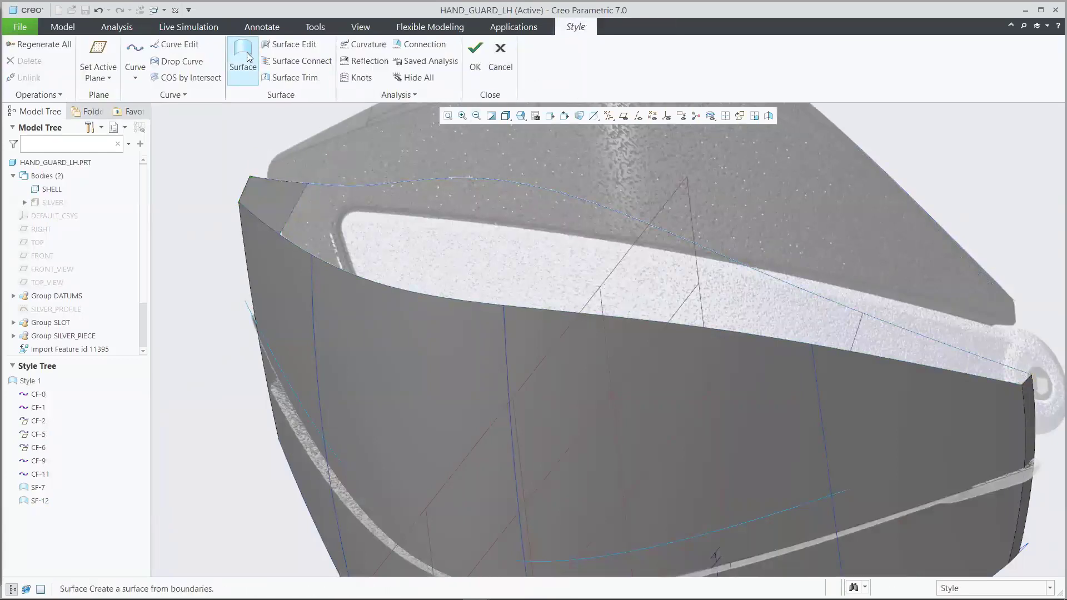
# - Create a Style surface at the upper right end, bounded by the front surface edge, end edge, outer profile and right short curve
pyautogui.click(248, 57)
pyautogui.click(870, 354)
pyautogui.keyDown('ctrl'); pyautogui.click(1006, 371); pyautogui.keyUp('ctrl')
pyautogui.keyDown('ctrl'); pyautogui.click(1002, 362); pyautogui.keyUp('ctrl')
pyautogui.keyDown('ctrl'); pyautogui.click(858, 336); pyautogui.keyUp('ctrl')
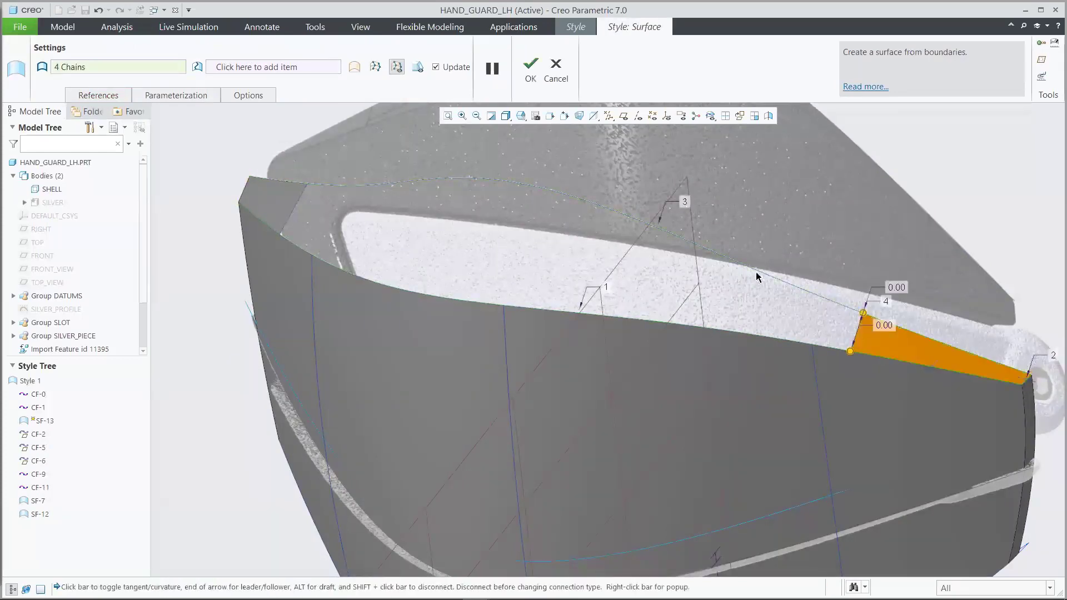
pyautogui.click(531, 70)
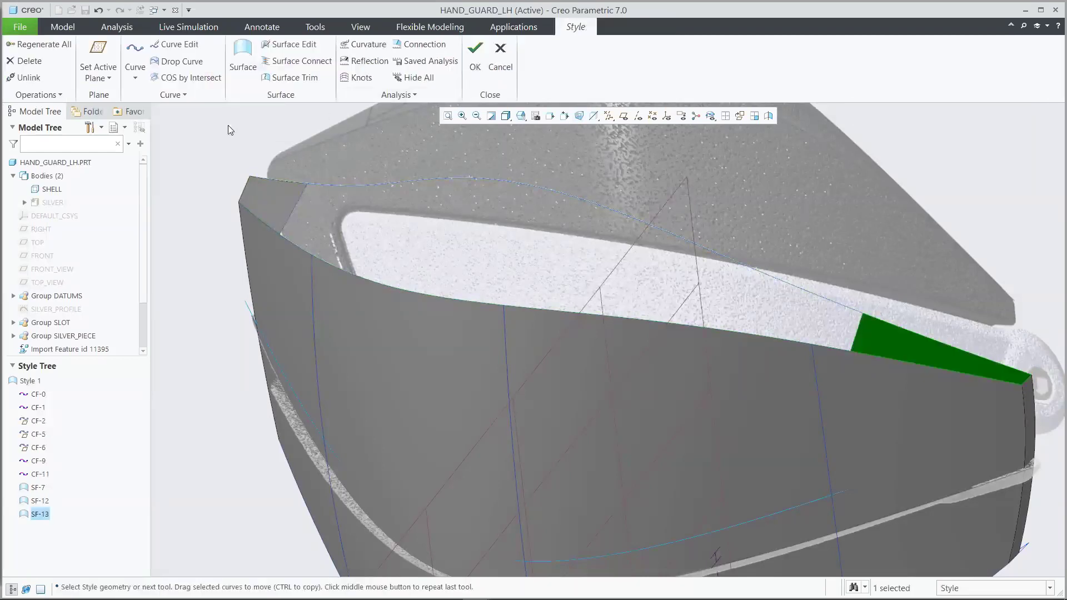
# - Create a free curve from the left short curve through a point near the crest to the right short curve
pyautogui.click(135, 53)
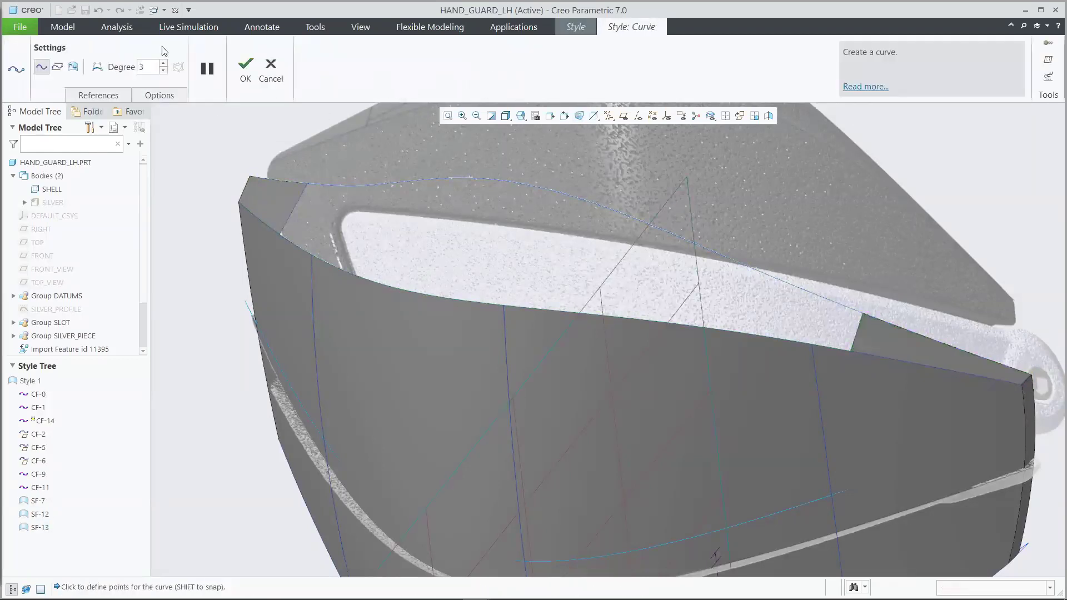
pyautogui.hotkey('ctrl', 'd')
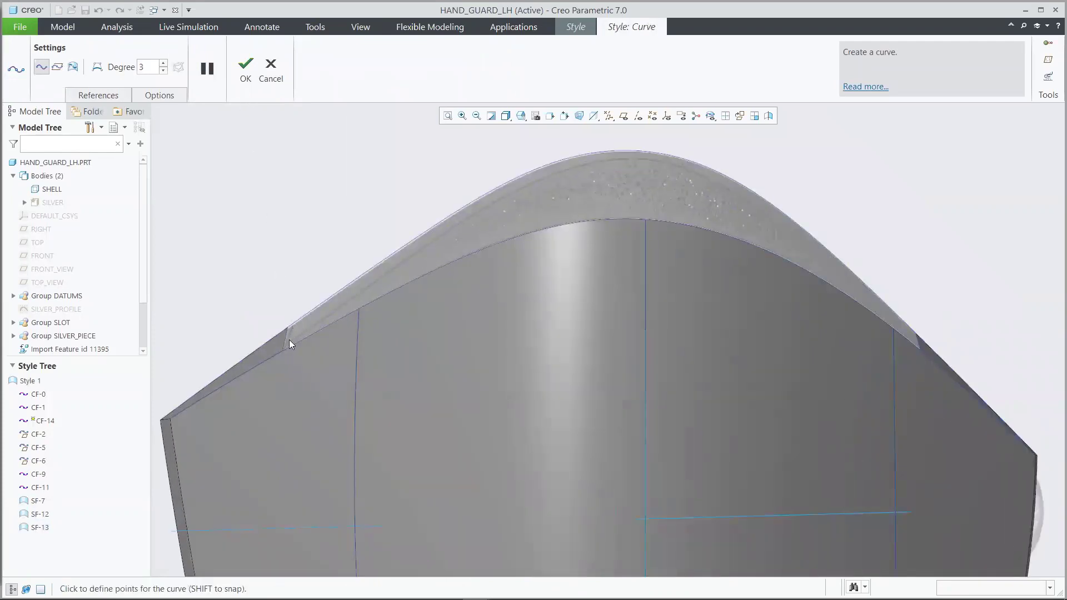
pyautogui.click(629, 158)
pyautogui.click(916, 339)
pyautogui.click(245, 67)
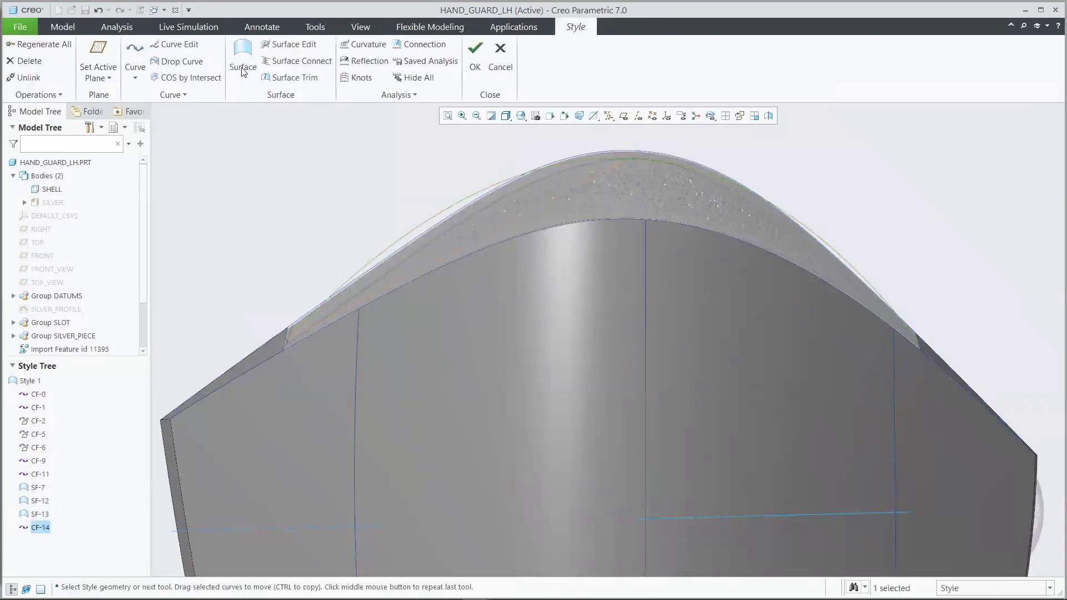
# - Edit the new free curve and set the tangents at both of its ends to G1 - Surface Tangent
pyautogui.click(183, 45)
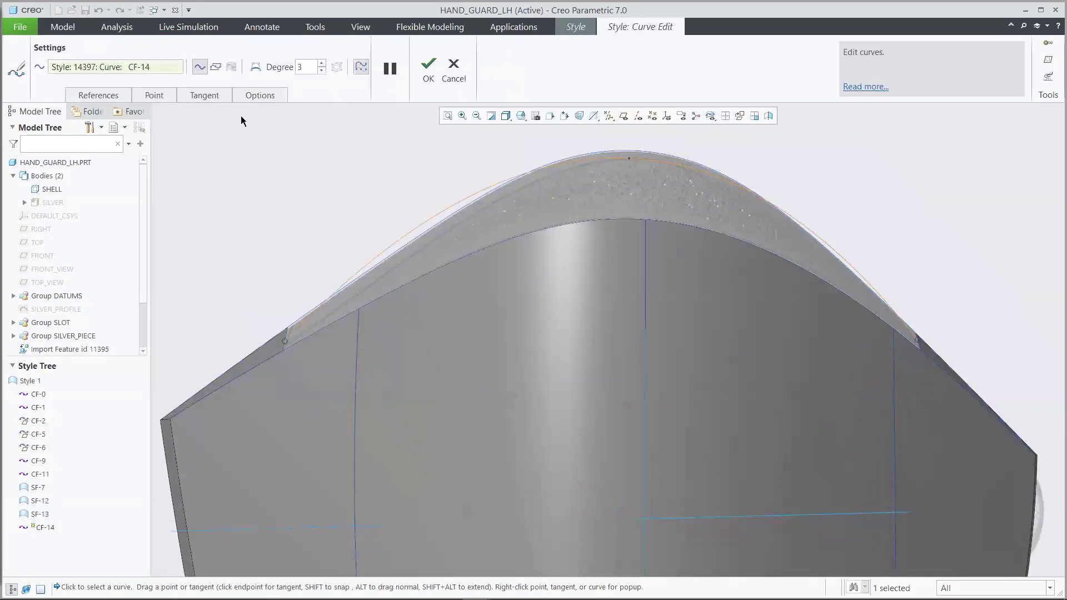
pyautogui.click(288, 333)
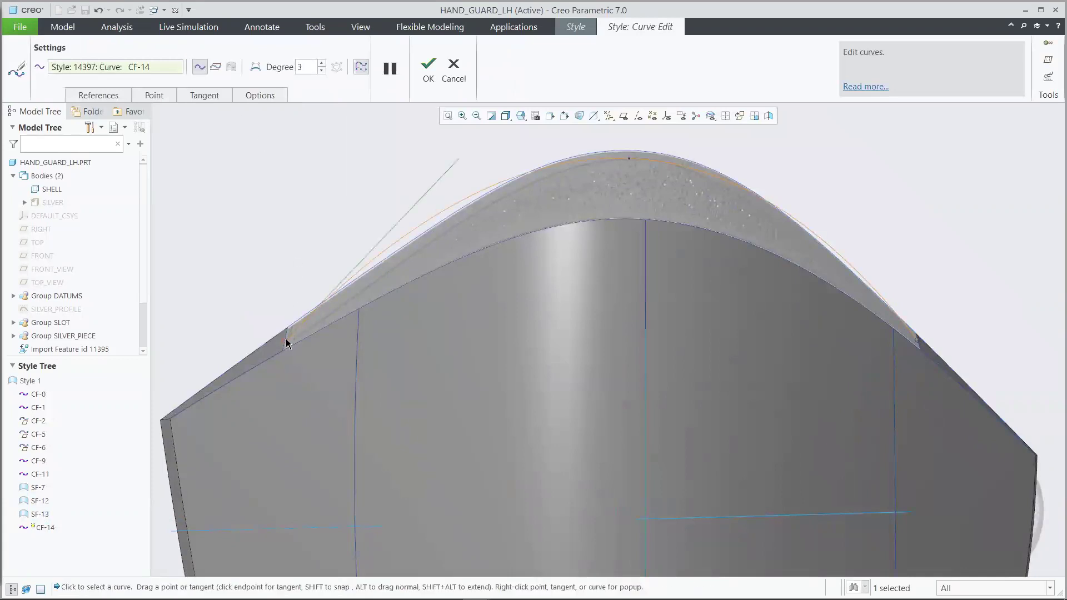
pyautogui.rightClick(399, 219)
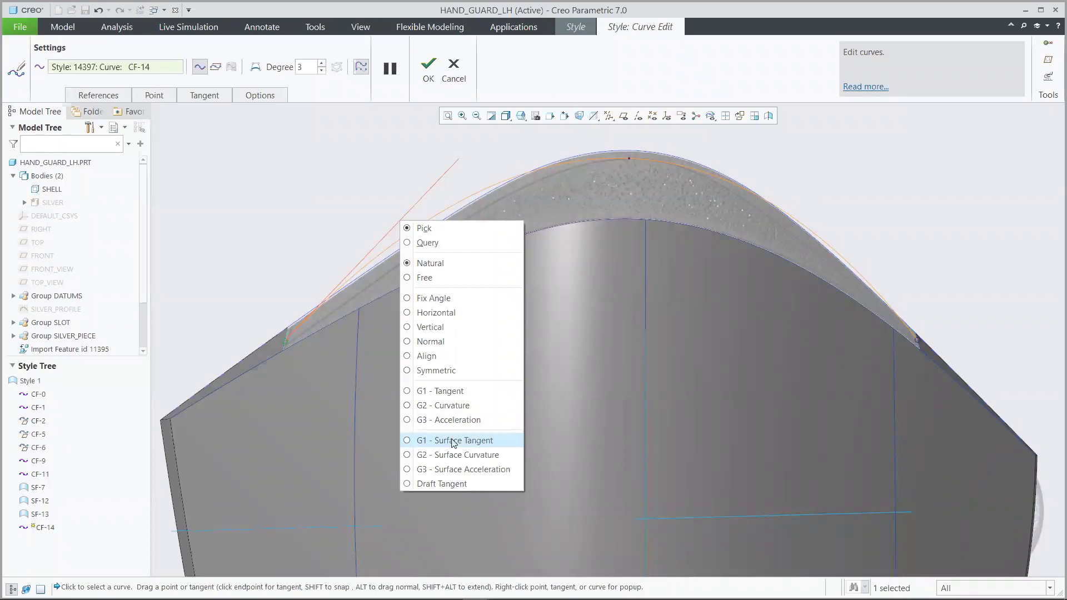
pyautogui.click(454, 441)
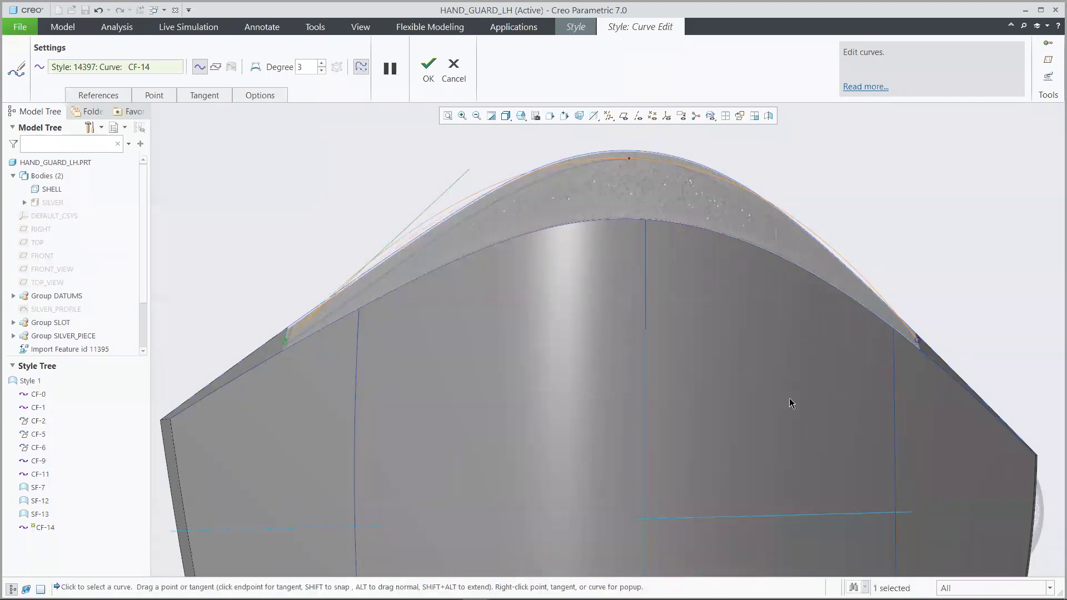
pyautogui.click(918, 344)
pyautogui.rightClick(810, 215)
pyautogui.click(859, 421)
# - Show all four views and move the curve's middle point onto the reference image's edge line in the top view
pyautogui.hotkey('ctrl', 'd')
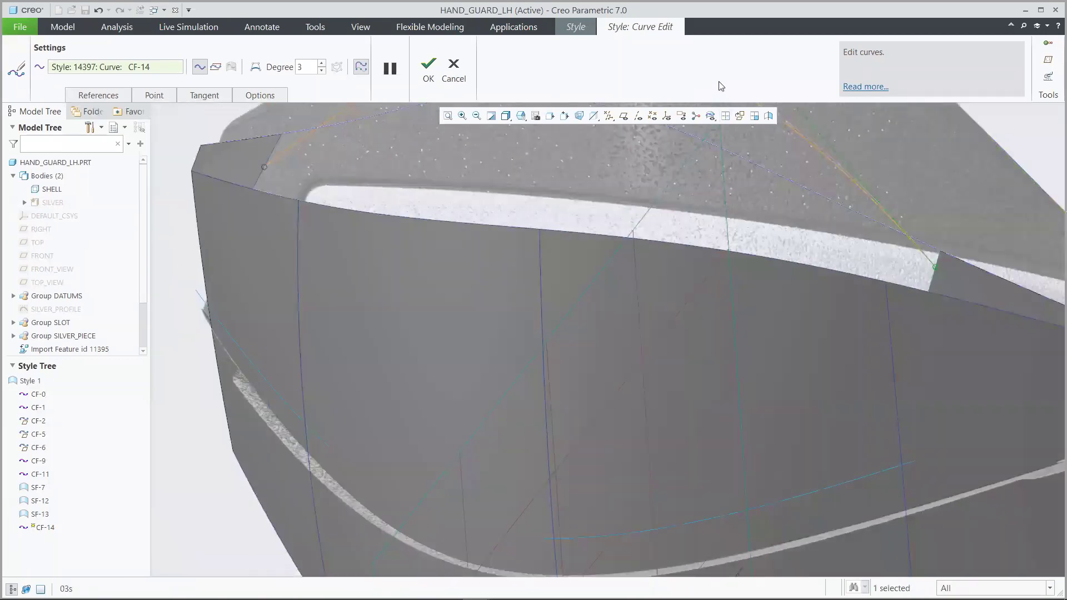
pyautogui.click(726, 116)
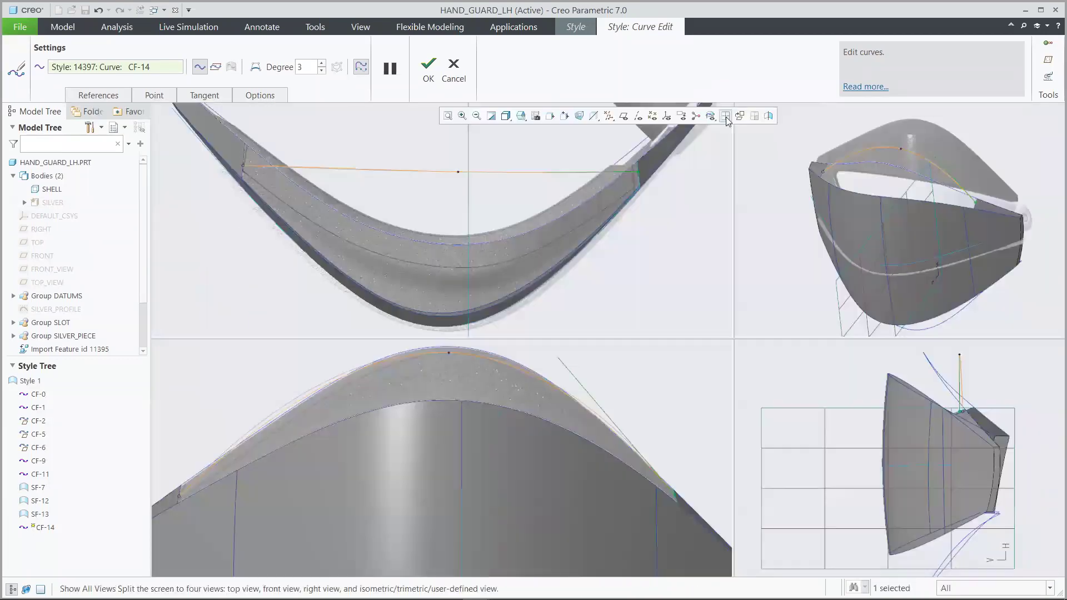
pyautogui.moveTo(459, 172); pyautogui.dragTo(453, 269)
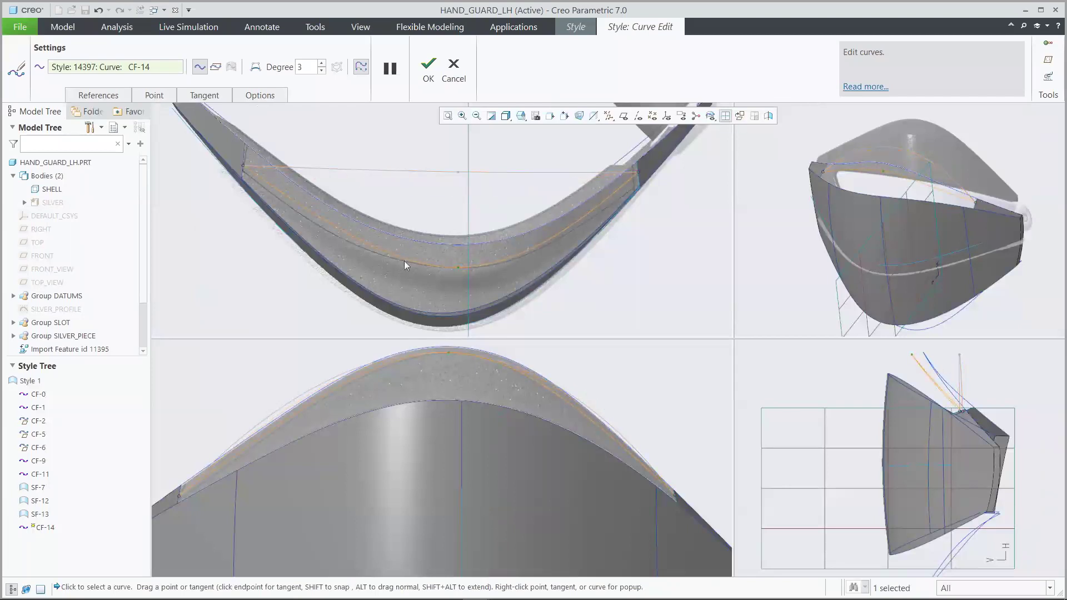
# - Add a point on each half of the curve and align both points with the reference edge line in the top view
pyautogui.rightClick(334, 225)
pyautogui.click(356, 267)
pyautogui.moveTo(333, 227); pyautogui.dragTo(332, 232)
pyautogui.rightClick(551, 230)
pyautogui.click(578, 274)
pyautogui.moveTo(552, 233); pyautogui.dragTo(553, 244)
# - Fine-tune the curve's added point in the front view to follow the reference image, return to a single view and accept the edit
pyautogui.scroll(3, 289, 421)
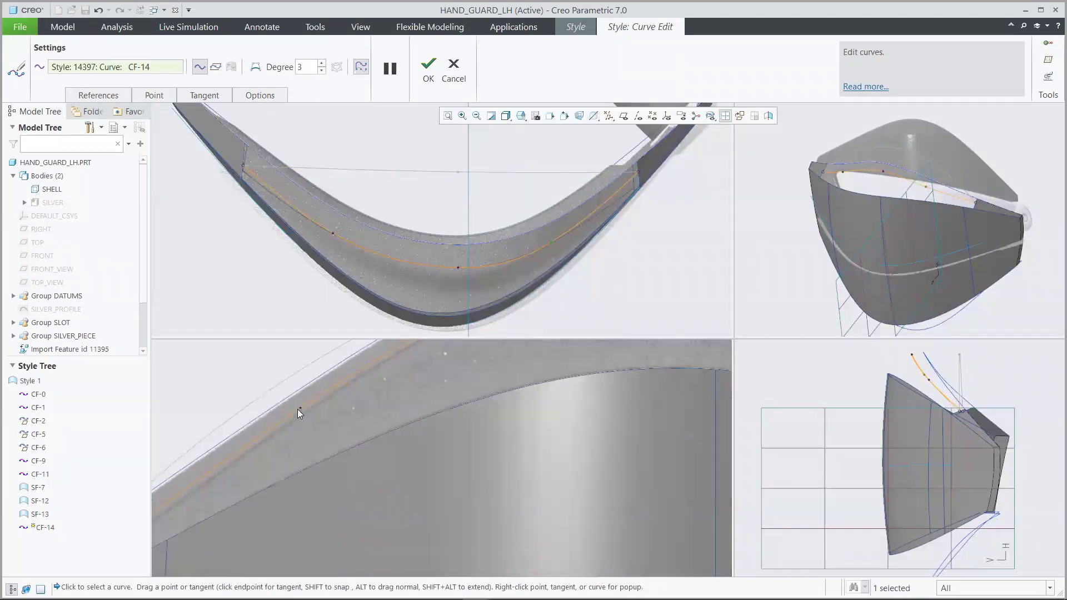
pyautogui.moveTo(291, 458); pyautogui.dragTo(564, 412, button='middle')
pyautogui.moveTo(554, 405)
pyautogui.mouseDown()
pyautogui.moveTo(553, 419)
pyautogui.moveTo(556, 402)
pyautogui.mouseUp()
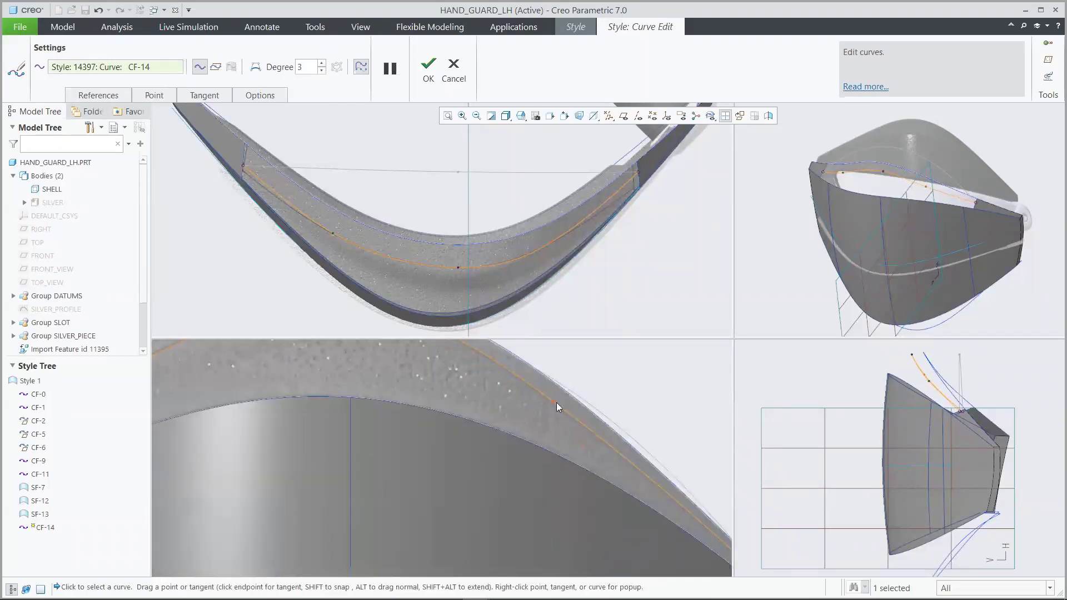
pyautogui.moveTo(542, 426); pyautogui.dragTo(559, 424, button='middle')
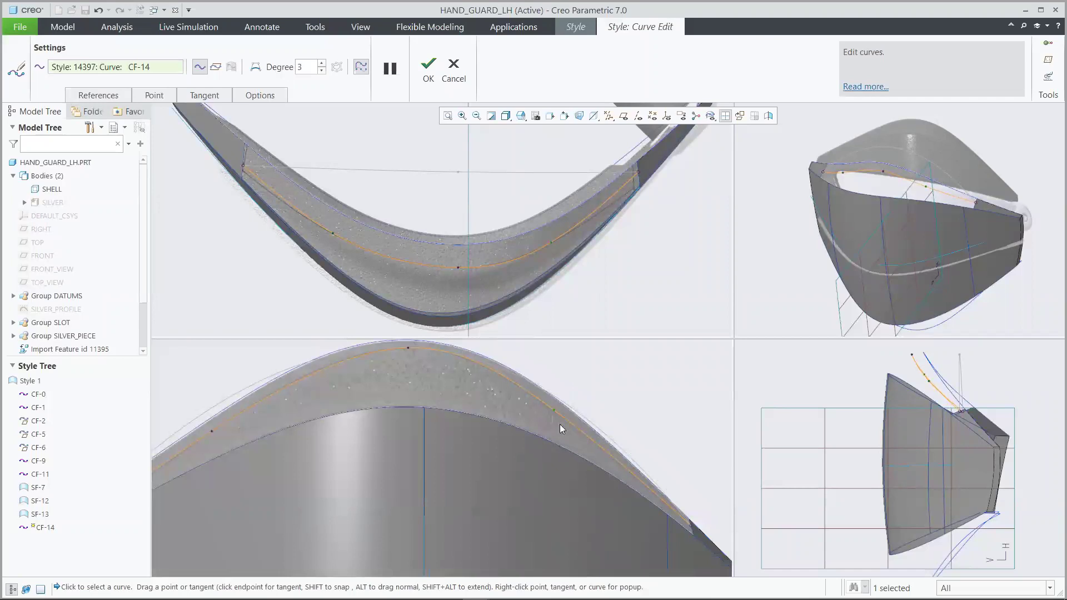
pyautogui.click(725, 116)
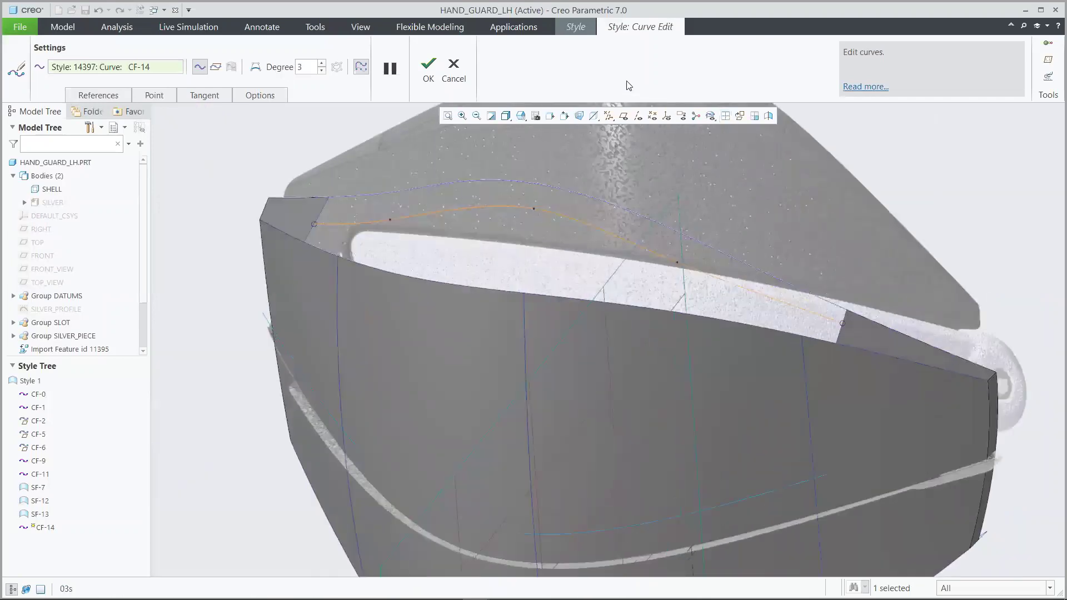
pyautogui.click(428, 70)
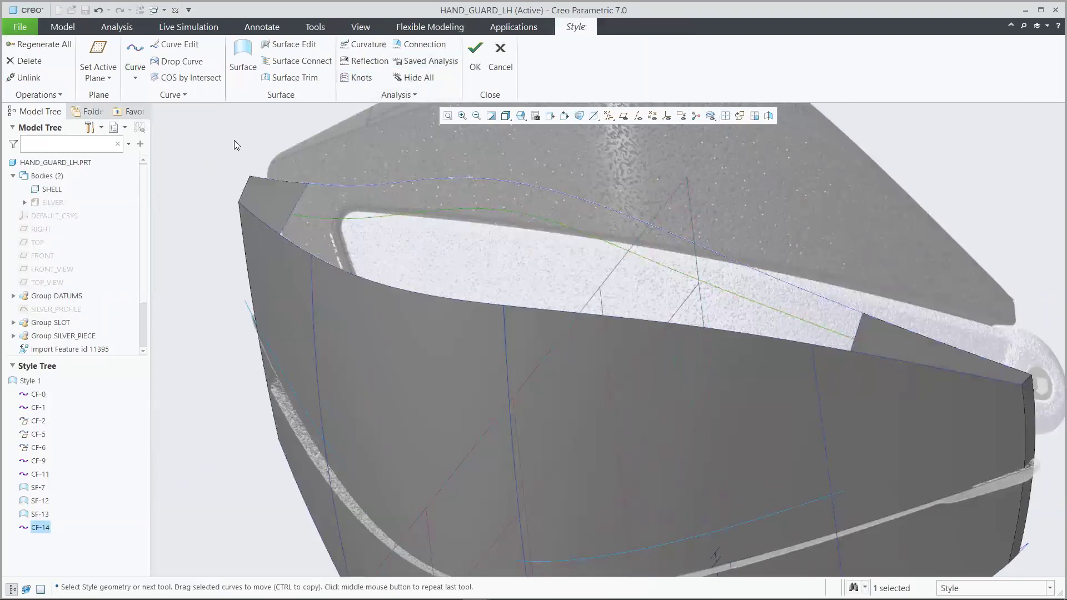
# - Start a Style surface bounded by four chains: the outer profile curve, left short curve, new free curve and right short curve
pyautogui.click(243, 58)
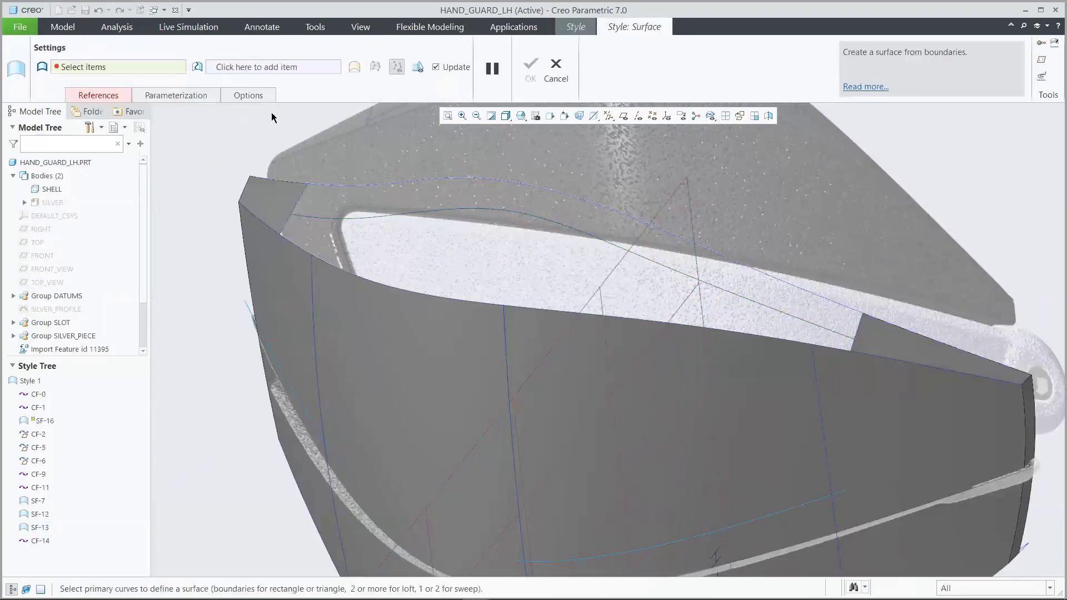
pyautogui.click(326, 182)
pyautogui.keyDown('ctrl'); pyautogui.click(308, 208); pyautogui.keyUp('ctrl')
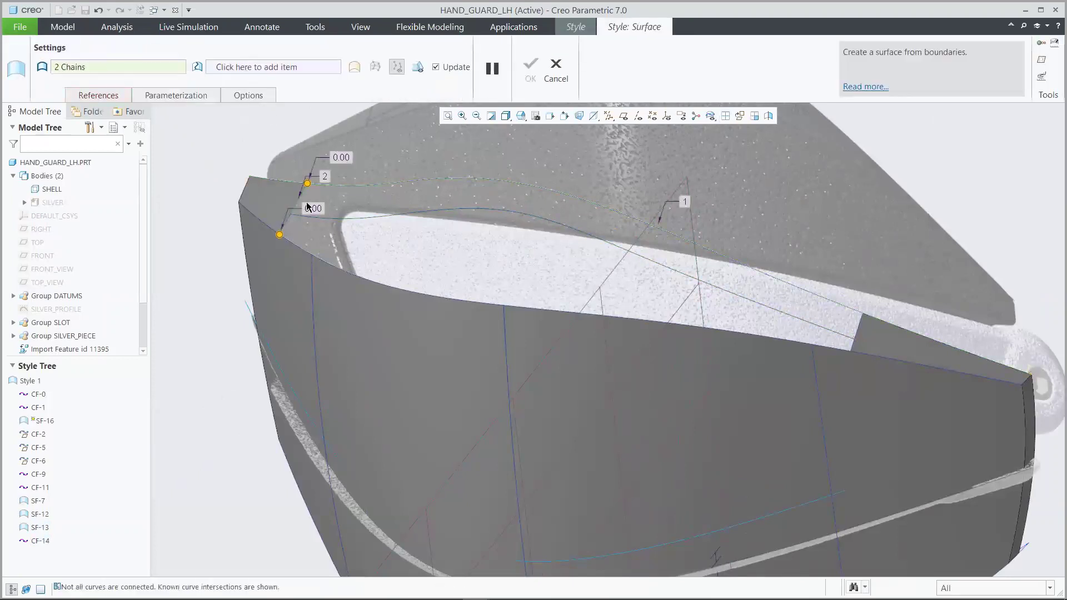
pyautogui.keyDown('ctrl'); pyautogui.click(359, 221); pyautogui.keyUp('ctrl')
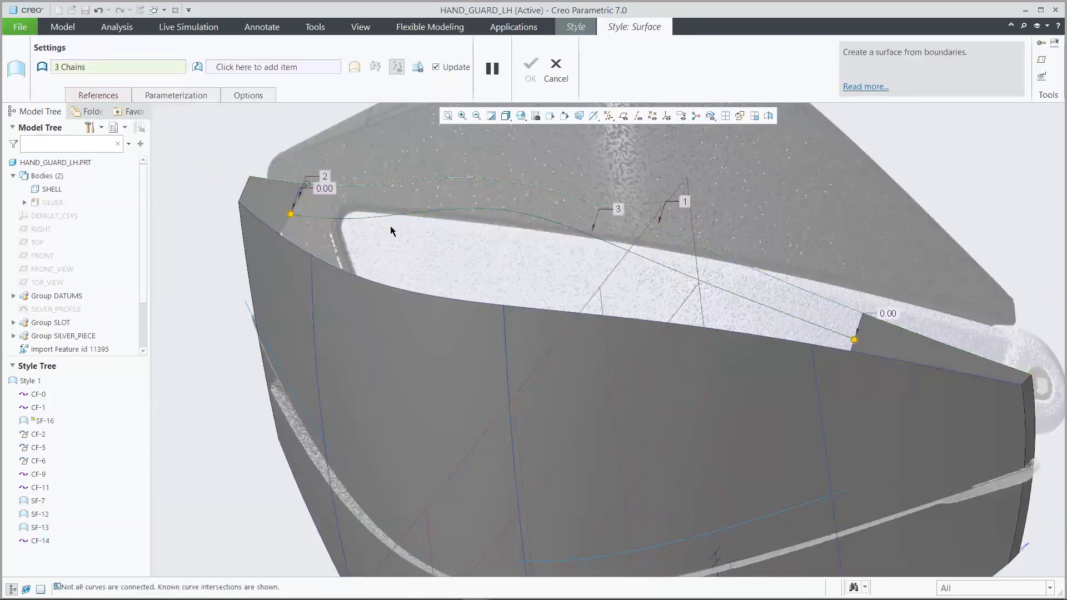
pyautogui.keyDown('ctrl'); pyautogui.click(861, 325); pyautogui.keyUp('ctrl')
# - Check the connection types to the left and right end surfaces, then accept the strip surface and clear the selection
pyautogui.rightClick(857, 328)
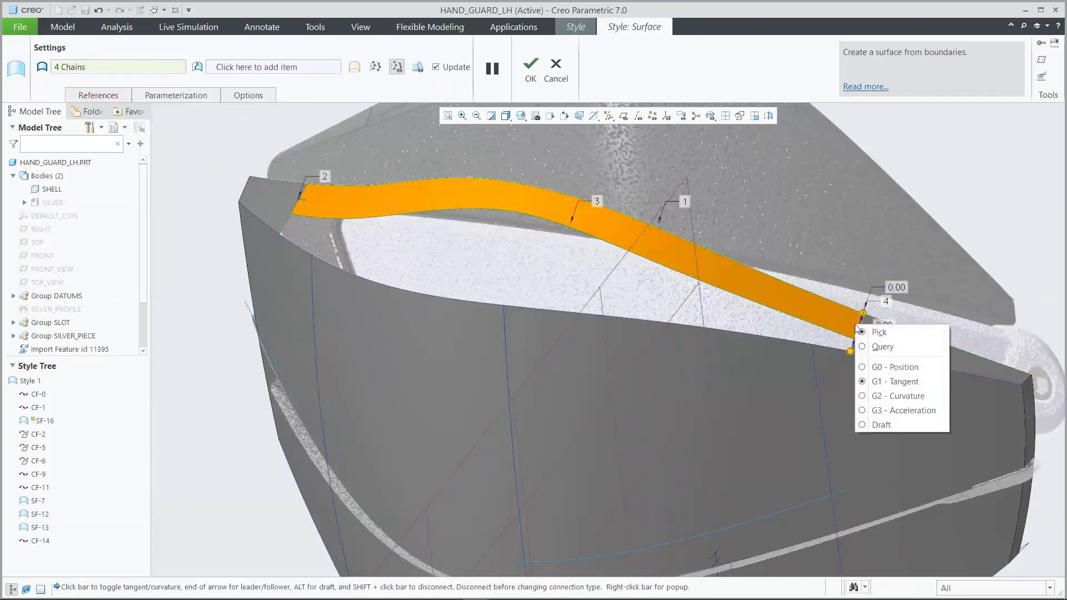
pyautogui.click(825, 315)
pyautogui.rightClick(305, 202)
pyautogui.click(423, 232)
pyautogui.click(531, 68)
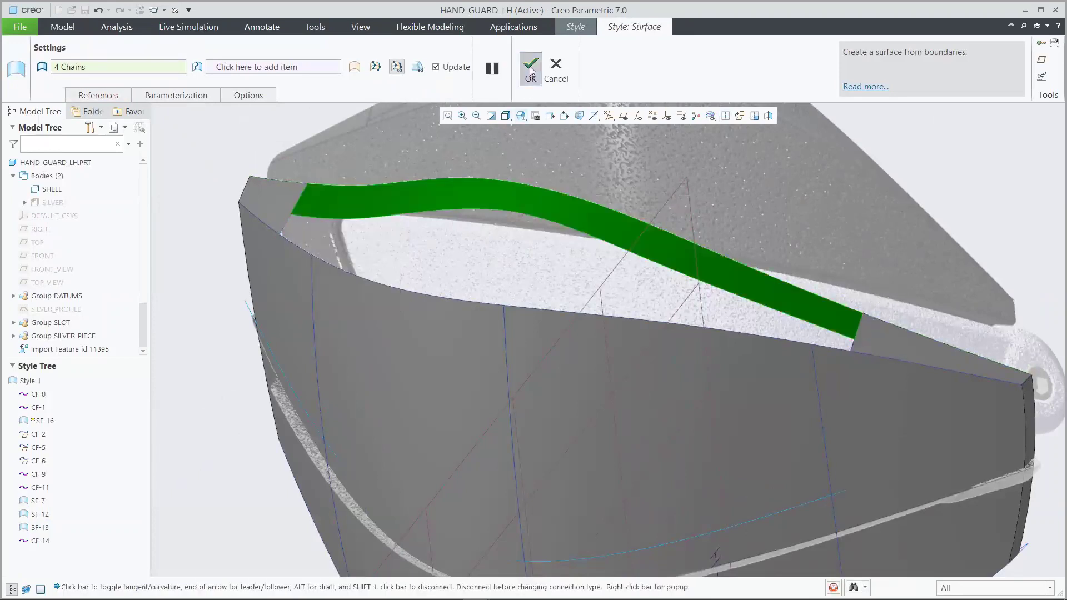
pyautogui.click(279, 119)
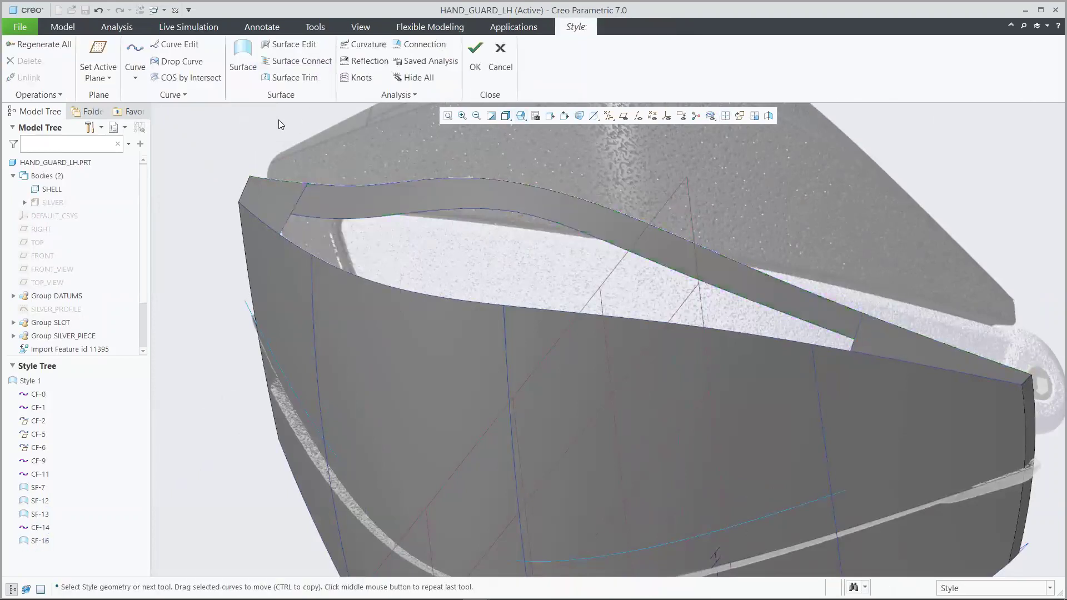
# - Create a planar curve across the opening, from the front surface's upper edge at the centre curve to the strip surface's inner edge
pyautogui.click(134, 50)
pyautogui.click(58, 67)
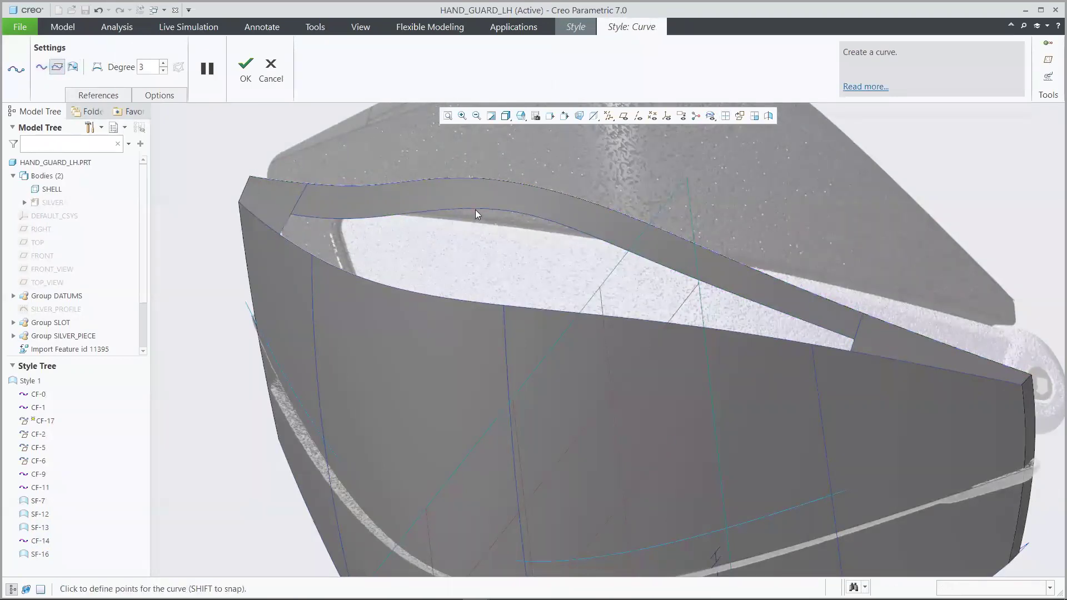
pyautogui.click(529, 215)
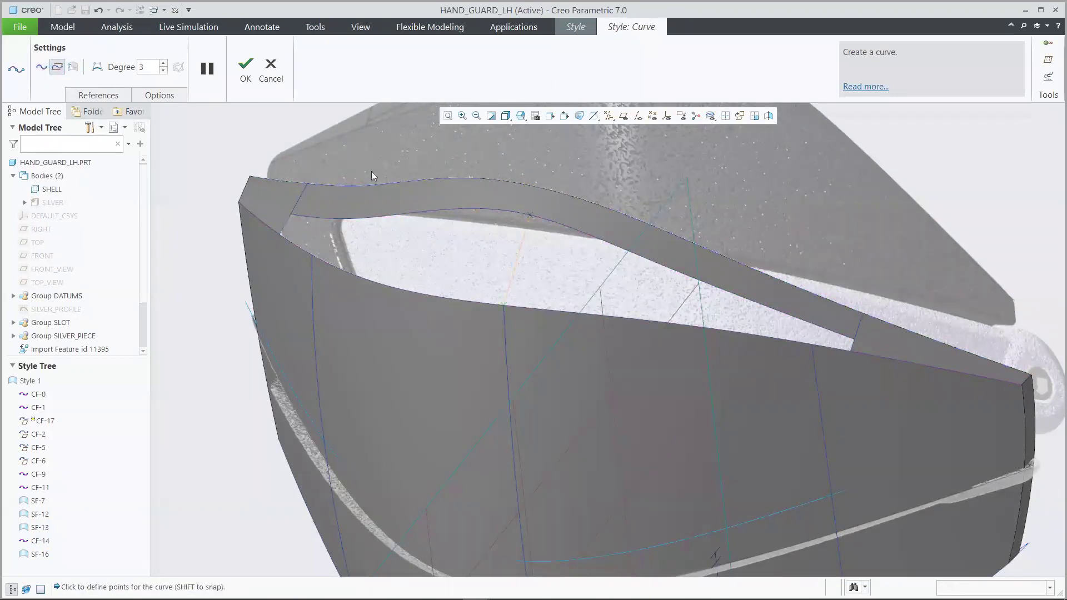
pyautogui.click(245, 71)
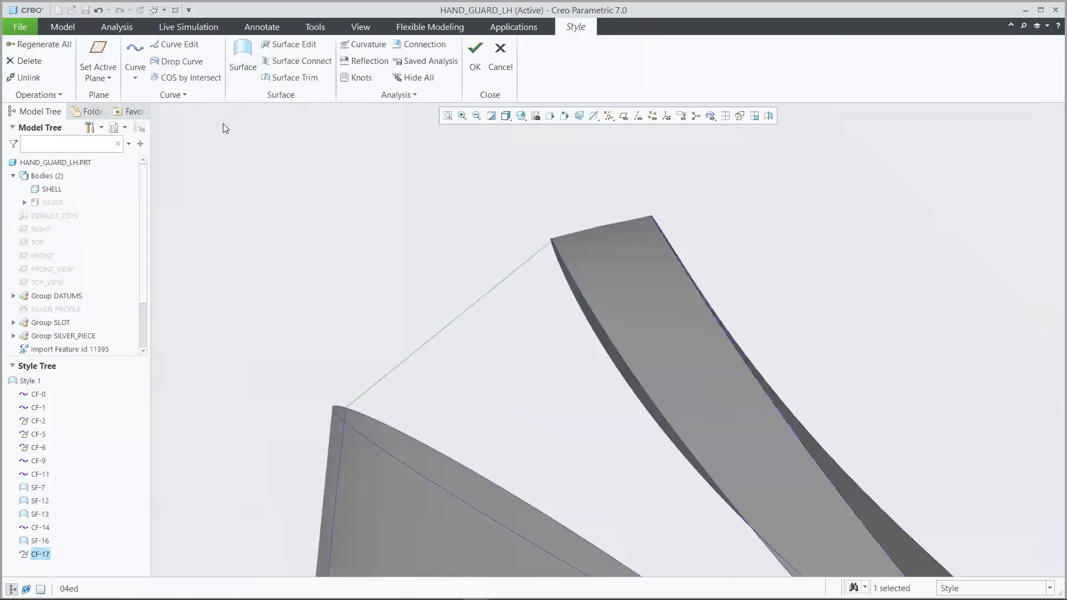
# - Edit the planar curve with G1 - Surface Tangent at its strip end, add and adjust a point along it, and accept
pyautogui.click(183, 46)
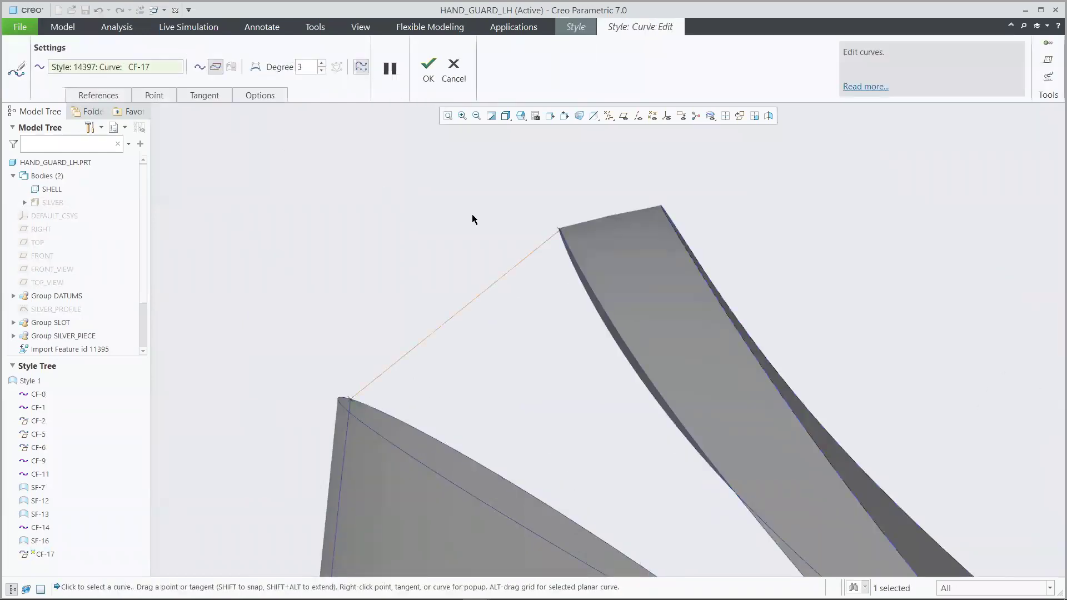
pyautogui.rightClick(538, 246)
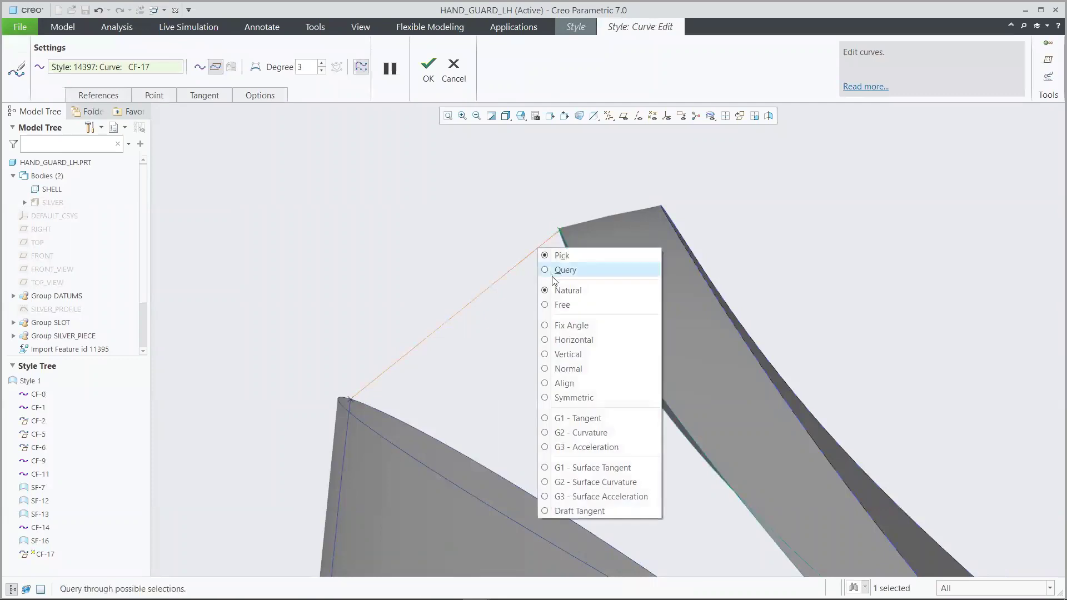
pyautogui.click(581, 467)
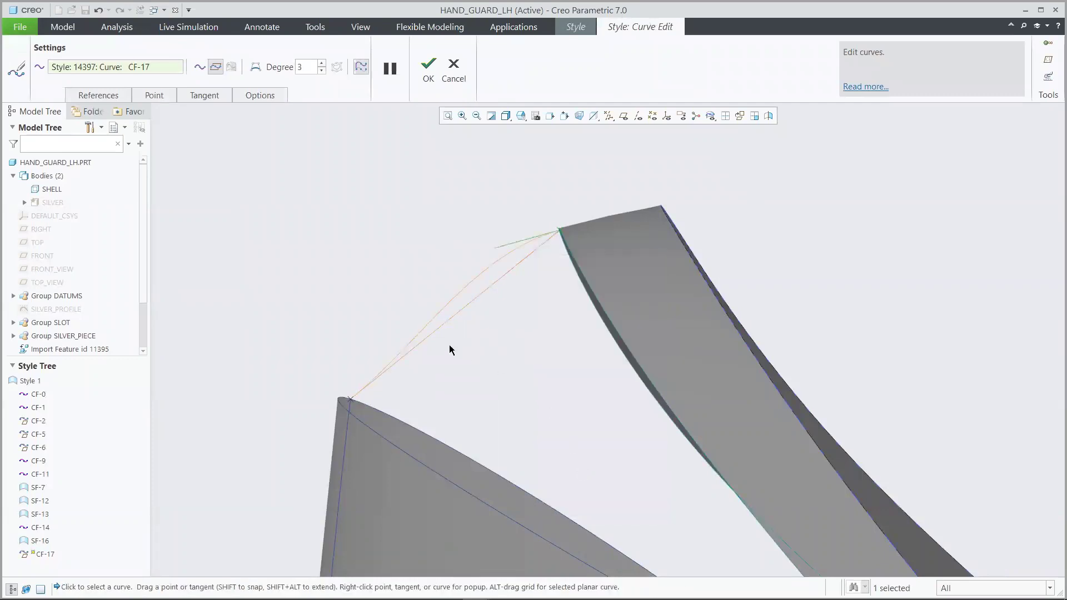
pyautogui.rightClick(432, 322)
pyautogui.click(447, 364)
pyautogui.moveTo(443, 335); pyautogui.dragTo(446, 341)
pyautogui.click(428, 70)
pyautogui.click(377, 177)
# - Start a Style surface over the upper opening bounded by the strip's inner edge, left short edge, front surface's upper edge and right short edge
pyautogui.hotkey('ctrl', 'd')
pyautogui.click(243, 55)
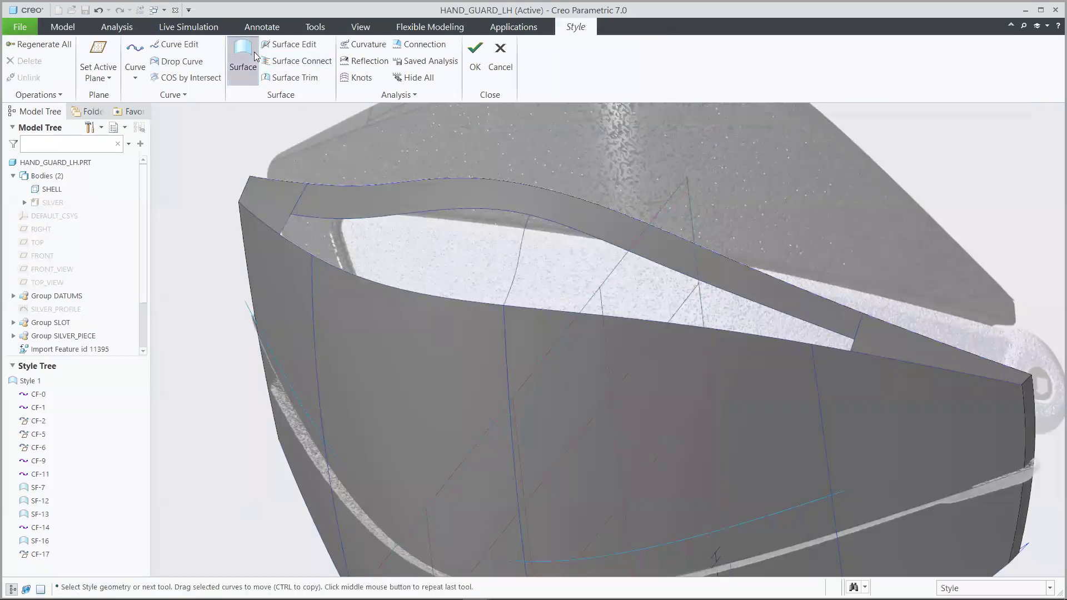
pyautogui.click(319, 220)
pyautogui.keyDown('ctrl'); pyautogui.click(283, 228); pyautogui.keyUp('ctrl')
pyautogui.keyDown('ctrl'); pyautogui.click(389, 278); pyautogui.keyUp('ctrl')
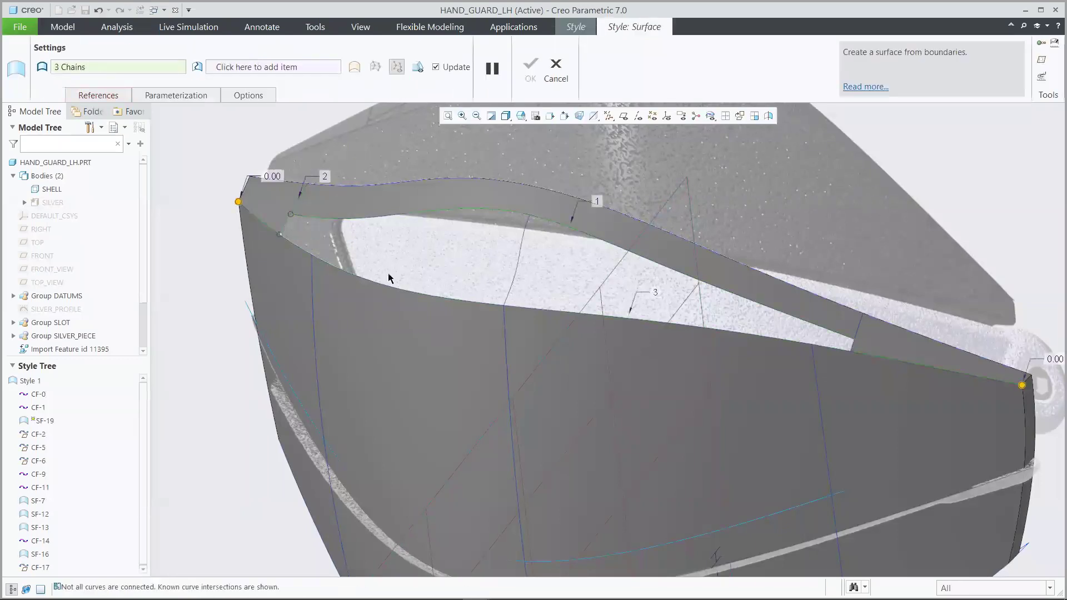
pyautogui.keyDown('ctrl'); pyautogui.click(855, 348); pyautogui.keyUp('ctrl')
# - Check the connection types of the new opening surface at its right end, left end and strip edge
pyautogui.rightClick(845, 341)
pyautogui.press('Escape')
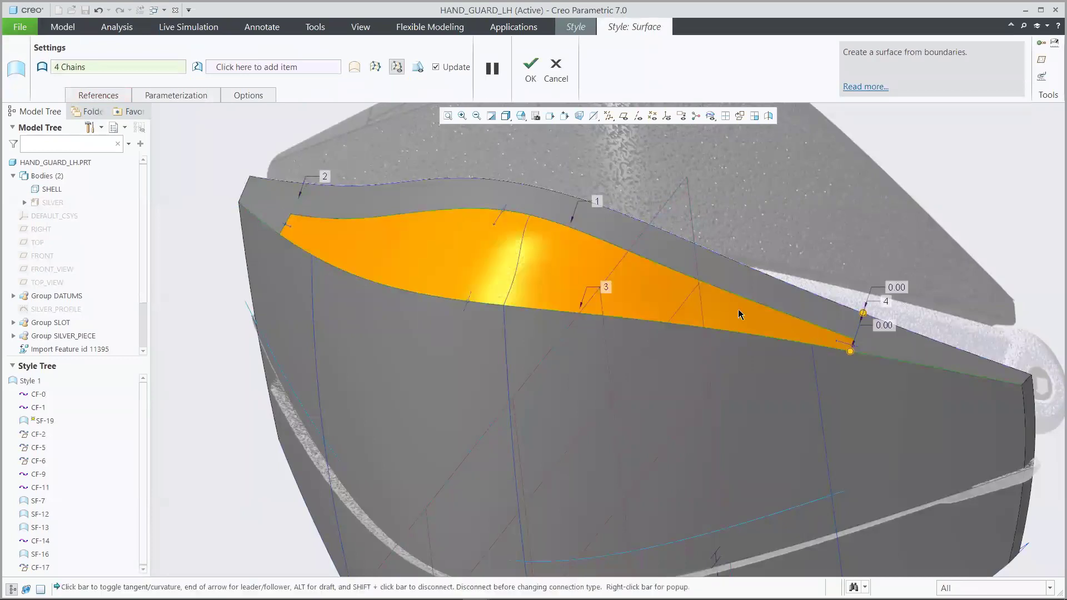
pyautogui.rightClick(289, 226)
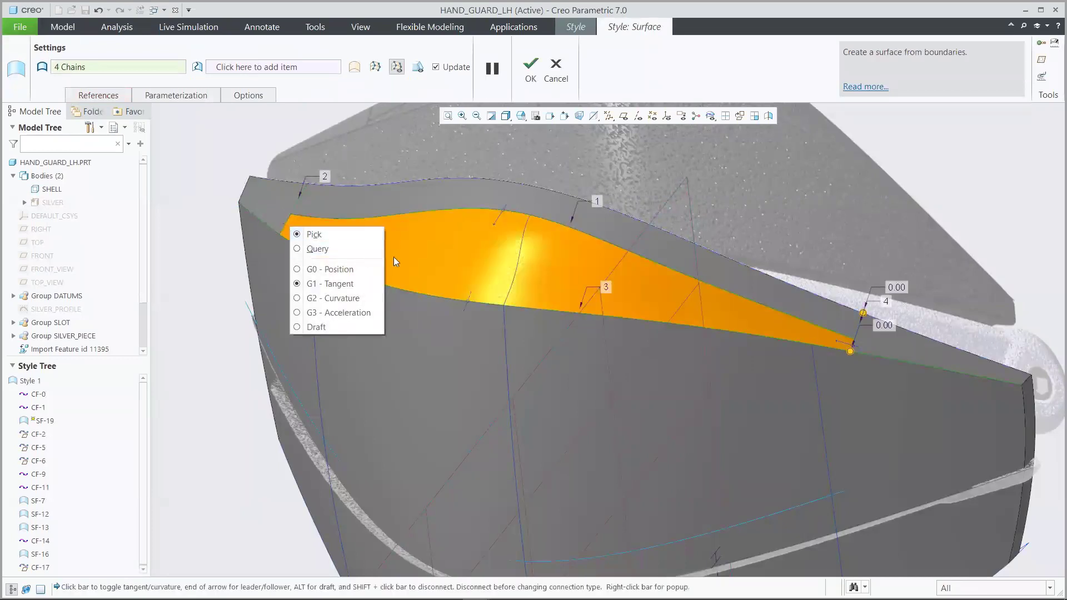
pyautogui.press('Escape')
pyautogui.rightClick(495, 222)
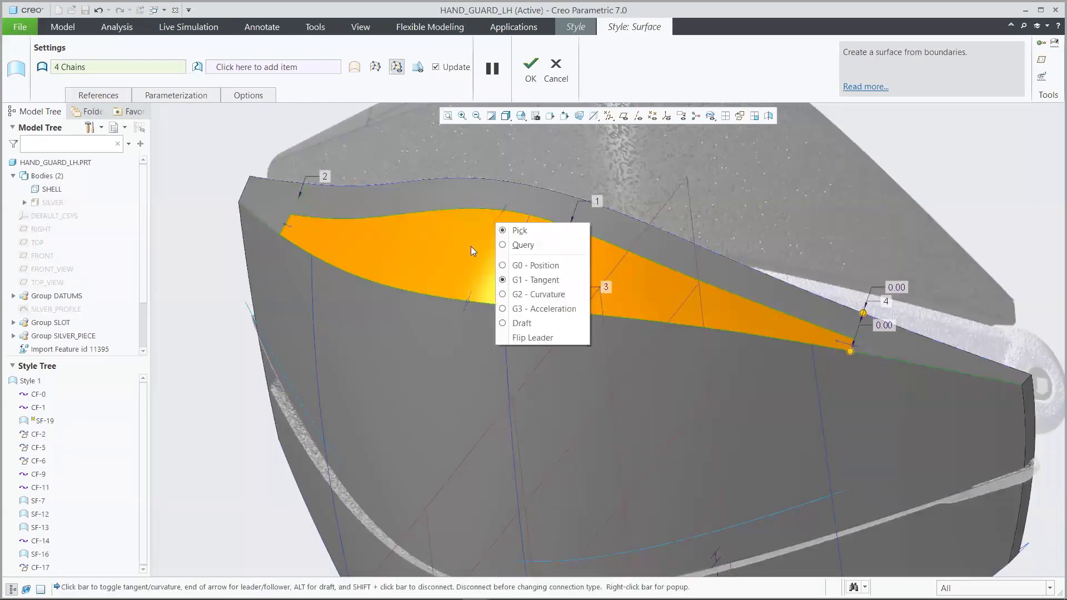
pyautogui.press('Escape')
# - Add the planar curve across the opening as the surface's internal curve, accept the surface and clear the selection
pyautogui.click(306, 71)
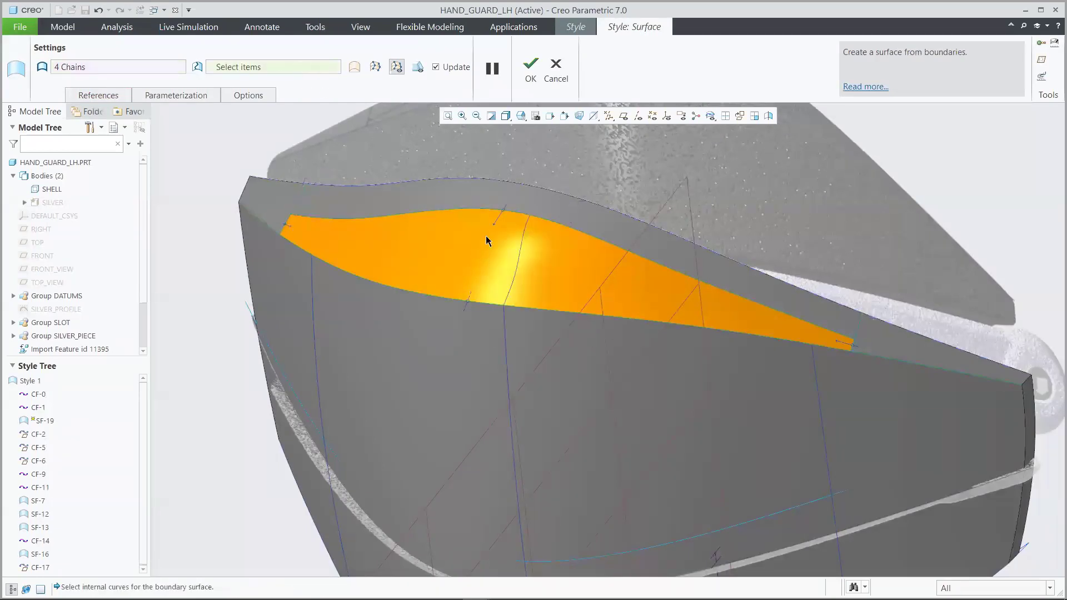
pyautogui.click(518, 250)
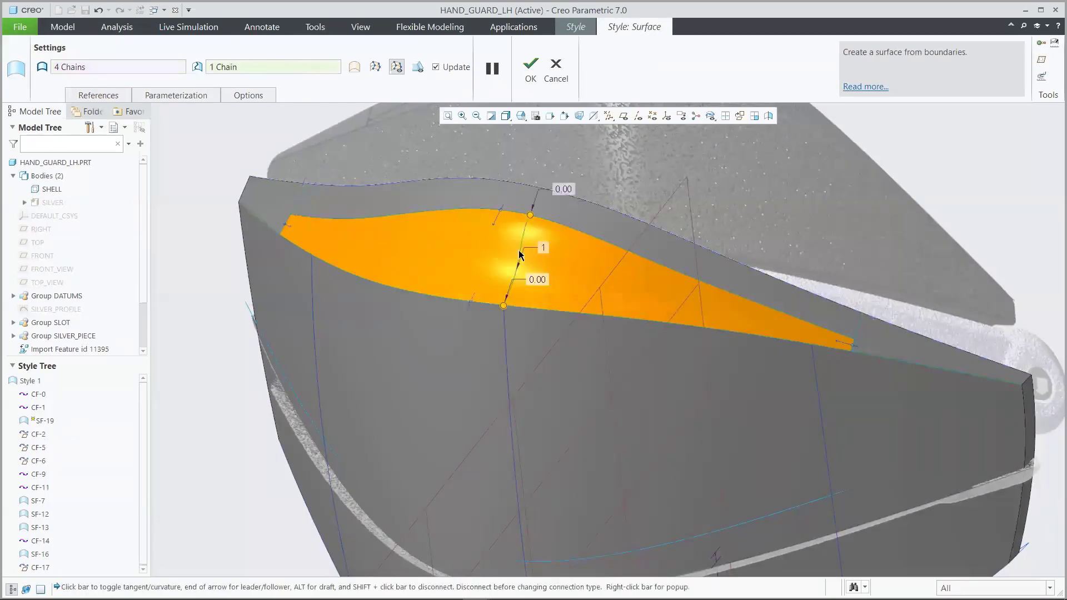
pyautogui.click(529, 70)
pyautogui.click(238, 131)
# - Create two short free curves from the front surface's lower edge to the lower outer profile curve, one near each end
pyautogui.press('0')
pyautogui.press('2')
pyautogui.press('c')
pyautogui.press('f')
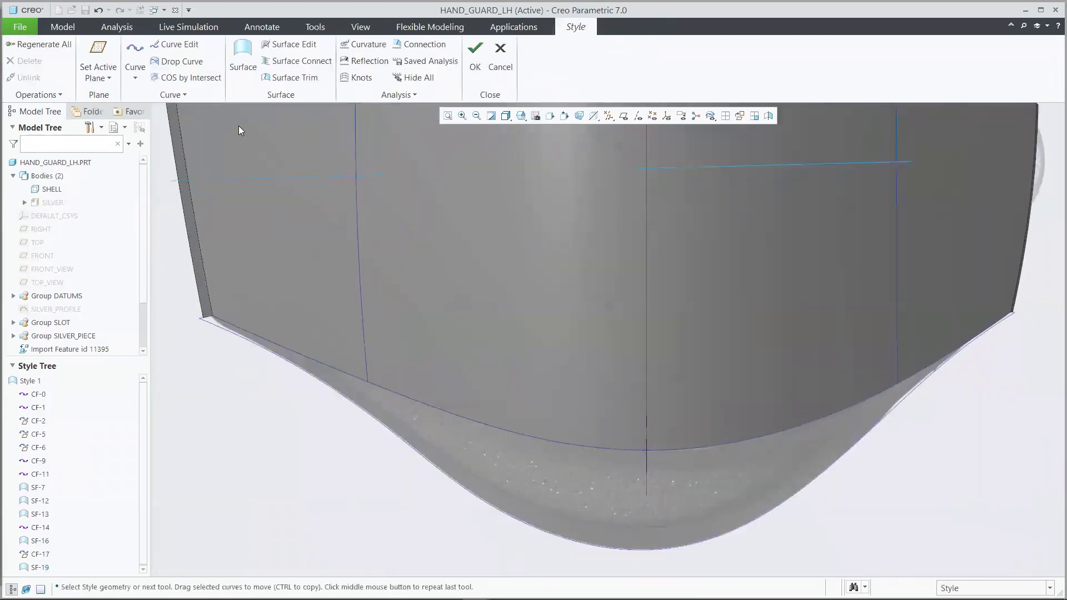
pyautogui.click(139, 54)
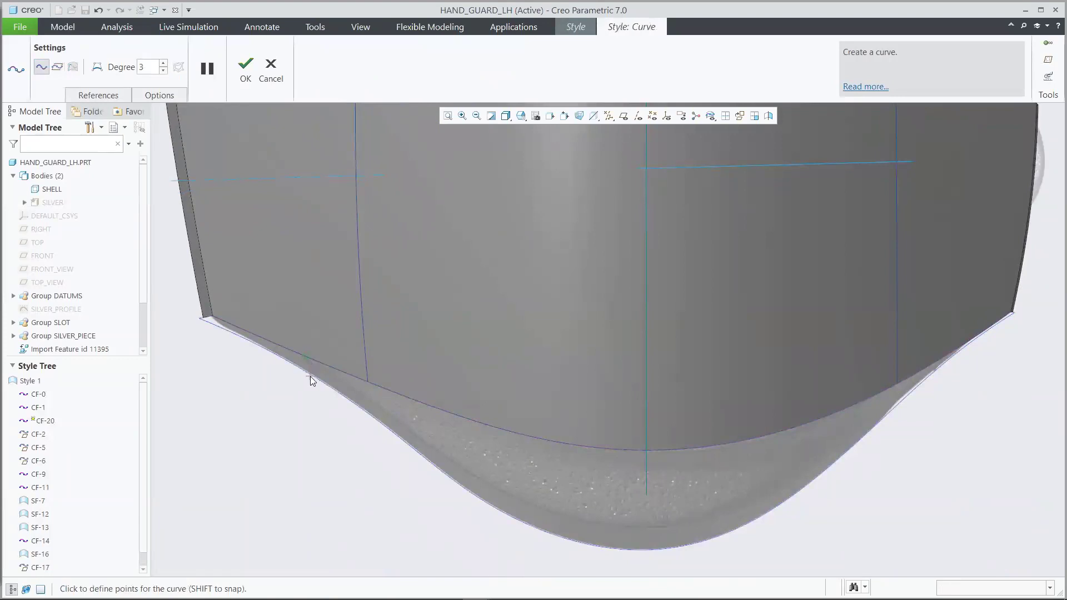
pyautogui.click(245, 65)
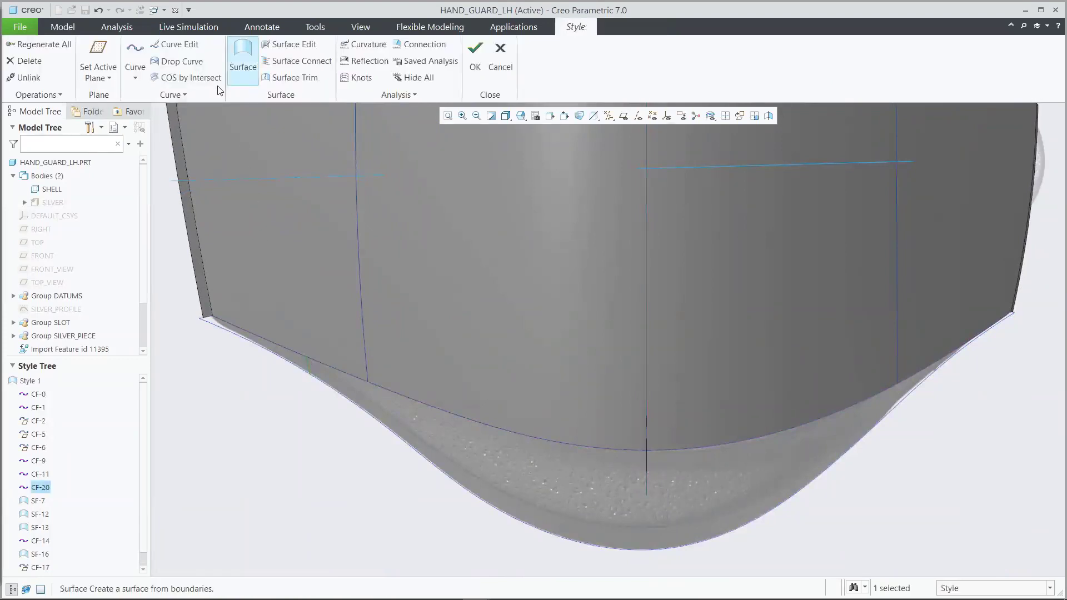
pyautogui.click(134, 53)
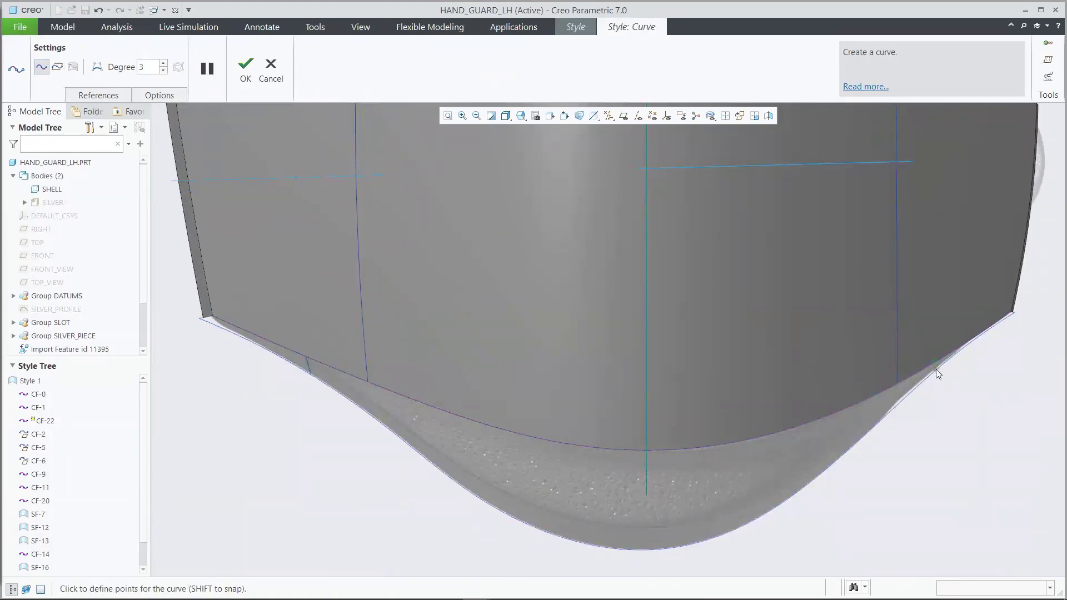
pyautogui.click(245, 65)
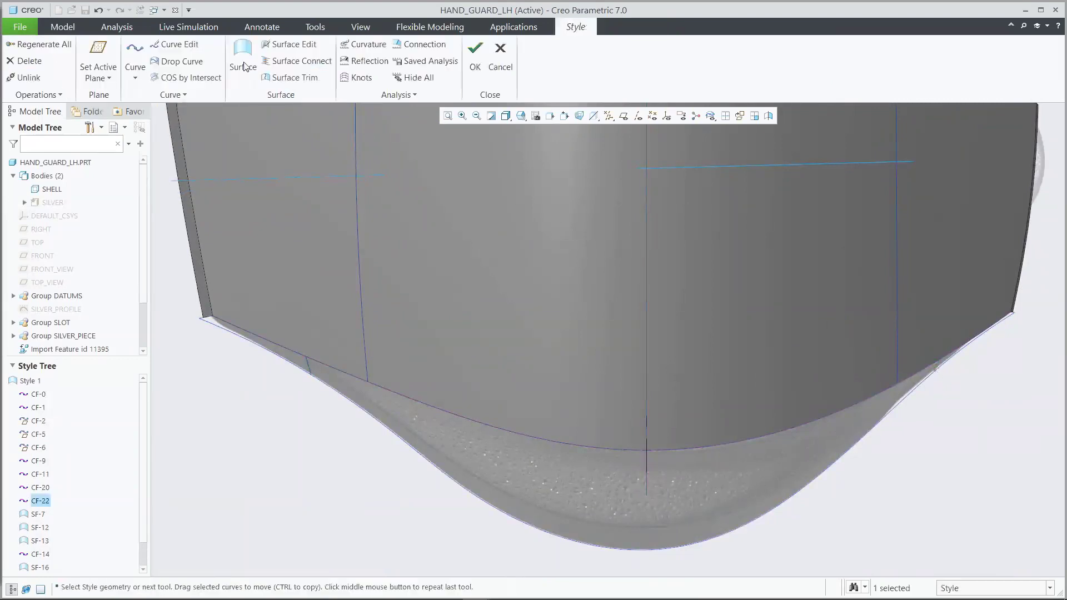
pyautogui.click(169, 189)
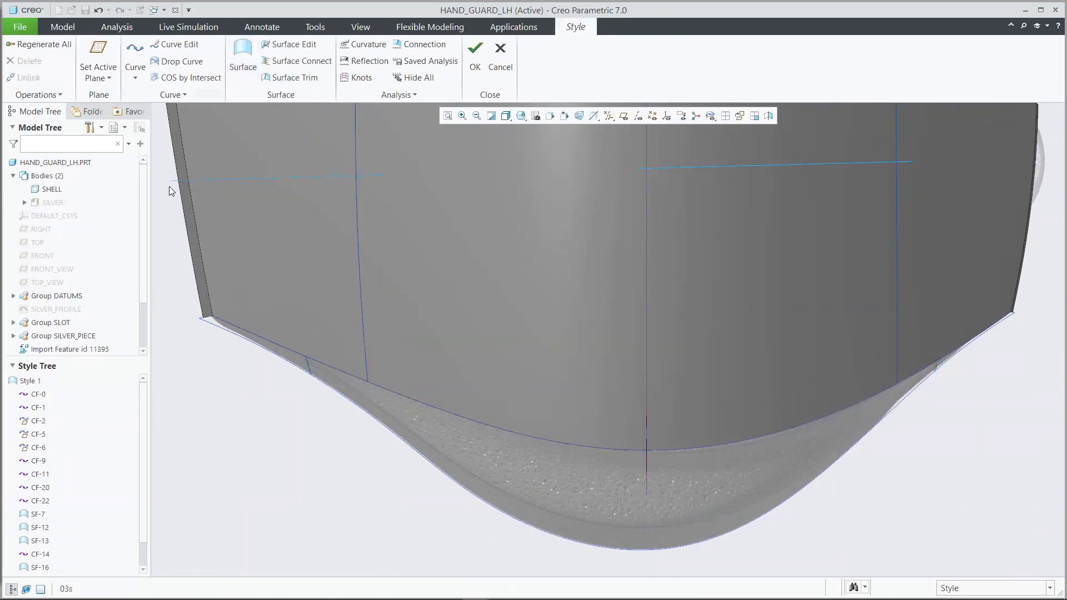
# - Create the lower left end surface from the front surface's lower edge, left end edge, lower profile curve and left short curve
pyautogui.hotkey('ctrl', 'd')
pyautogui.click(243, 61)
pyautogui.click(223, 359)
pyautogui.keyDown('ctrl'); pyautogui.click(211, 409); pyautogui.keyUp('ctrl')
pyautogui.keyDown('ctrl'); pyautogui.click(233, 420); pyautogui.keyUp('ctrl')
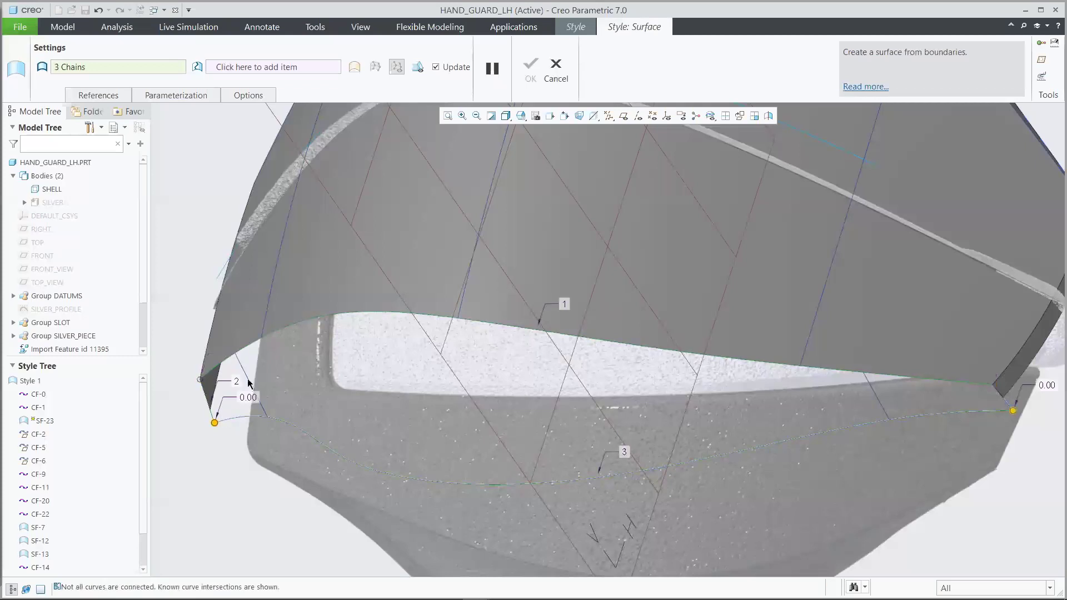
pyautogui.keyDown('ctrl'); pyautogui.click(251, 384); pyautogui.keyUp('ctrl')
pyautogui.click(529, 77)
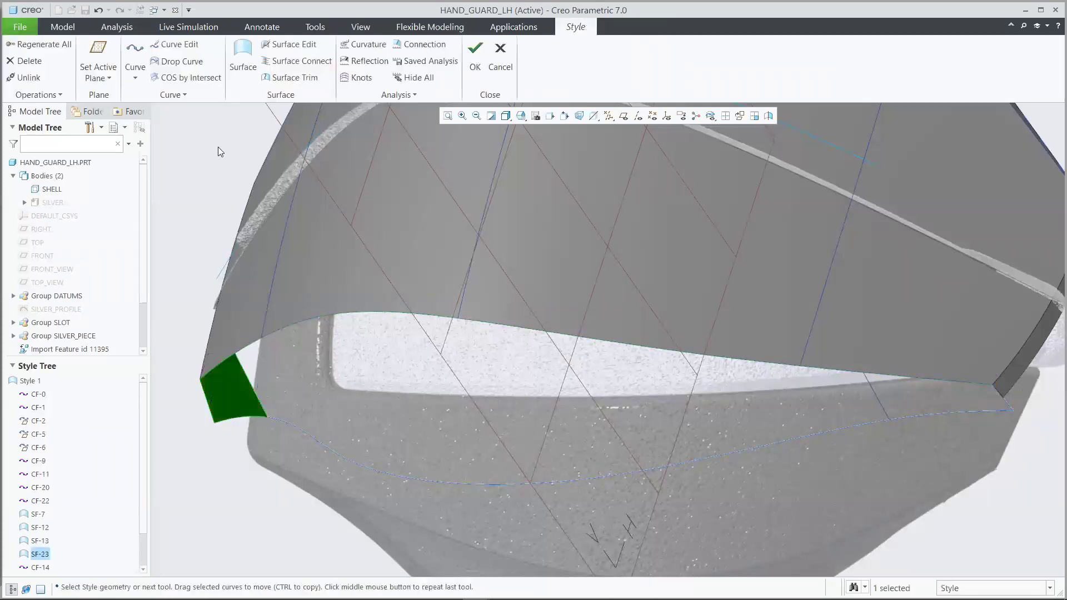
# - Create the lower right end surface from the right short curve, lower profile curve, right end edge and front surface's lower edge
pyautogui.click(245, 56)
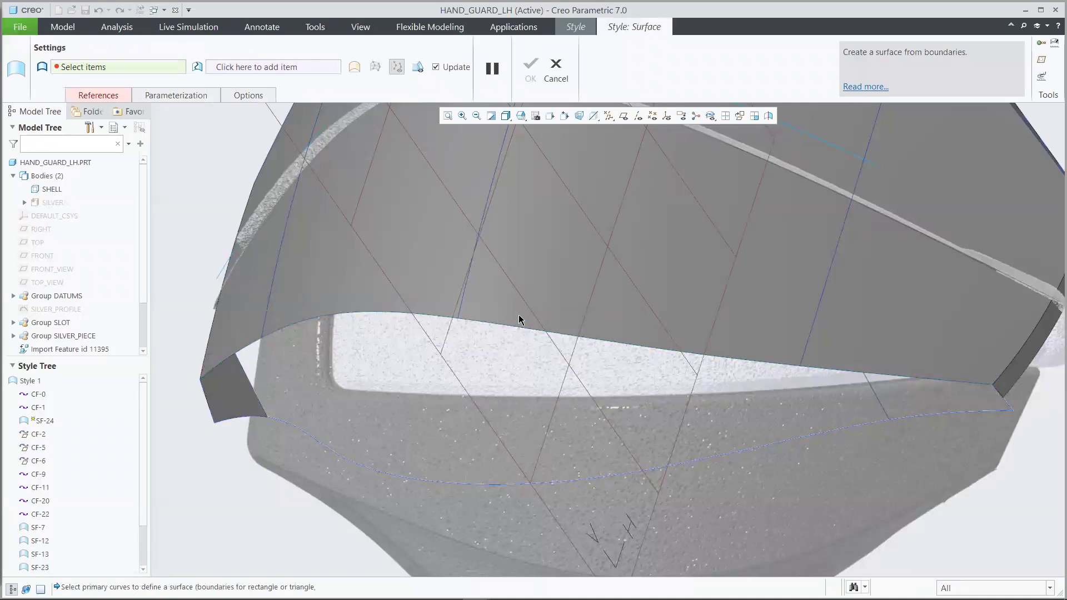
pyautogui.click(881, 401)
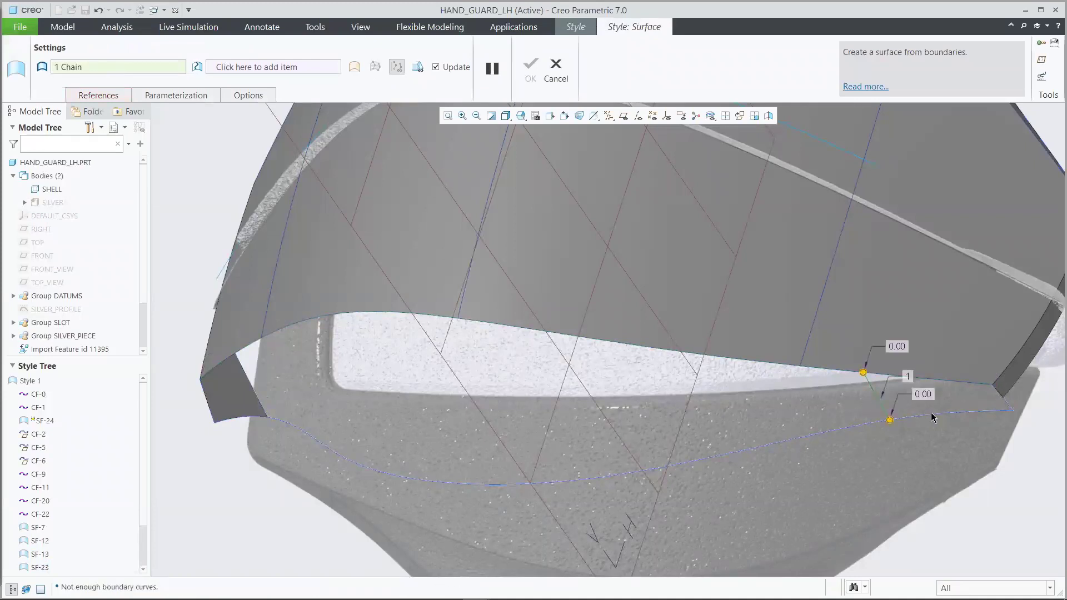
pyautogui.keyDown('ctrl'); pyautogui.click(983, 413); pyautogui.keyUp('ctrl')
pyautogui.keyDown('ctrl'); pyautogui.click(1004, 398); pyautogui.keyUp('ctrl')
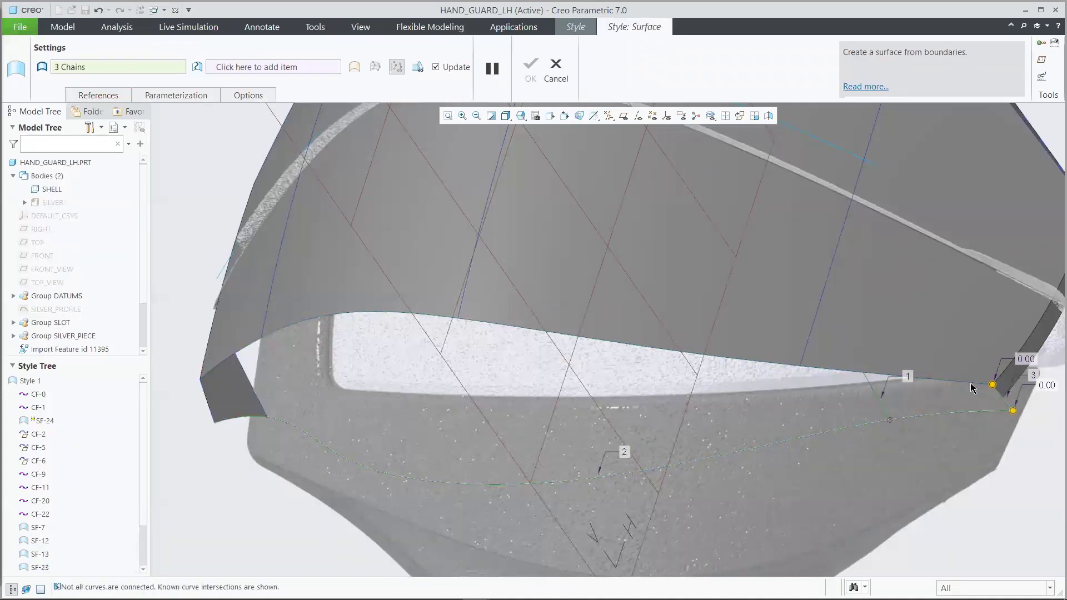
pyautogui.click(527, 65)
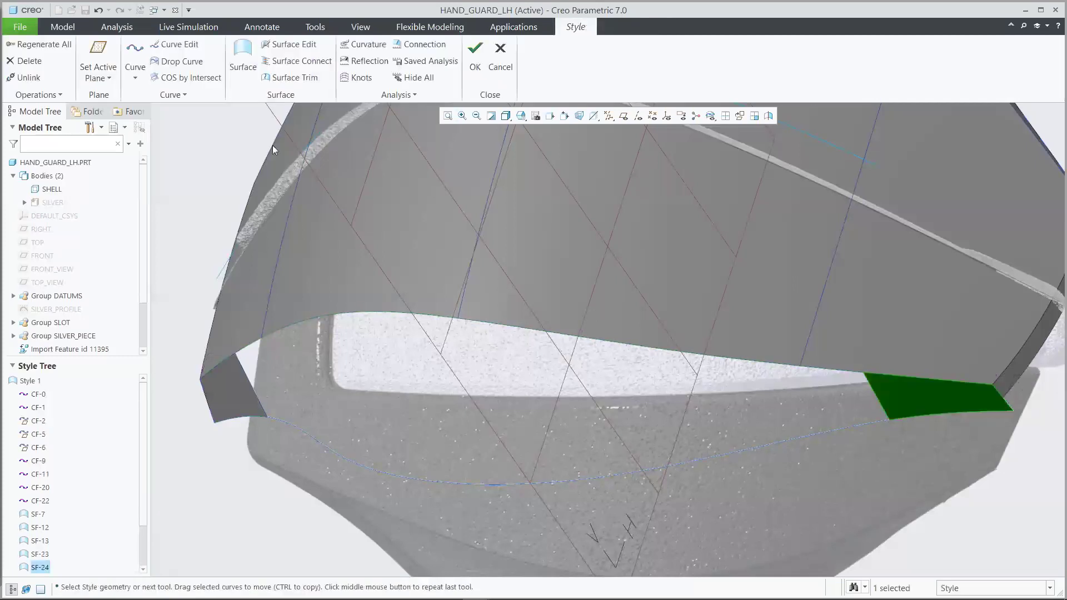
pyautogui.click(221, 138)
# - Create a free curve from the left short curve to the right short curve through one point at the middle of the lower side
pyautogui.hotkey('ctrl', 'd')
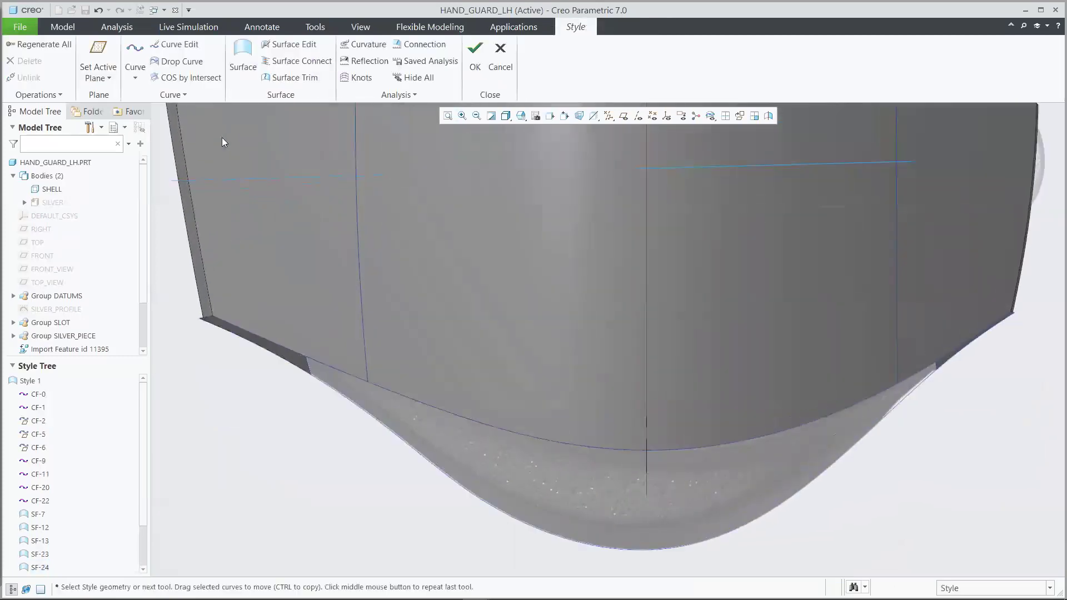
pyautogui.click(135, 61)
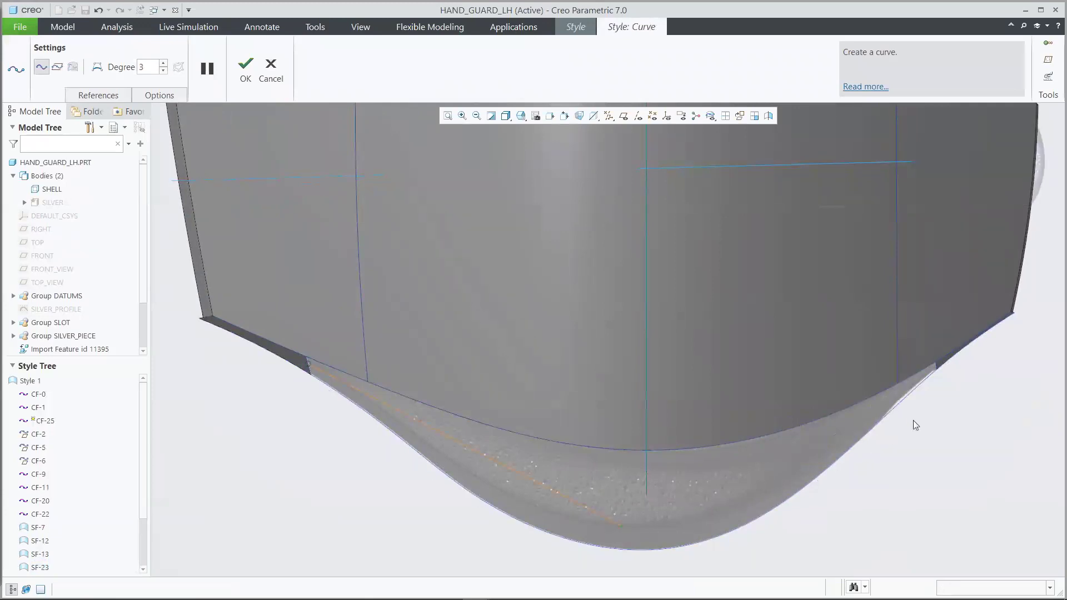
pyautogui.click(937, 371)
pyautogui.click(245, 68)
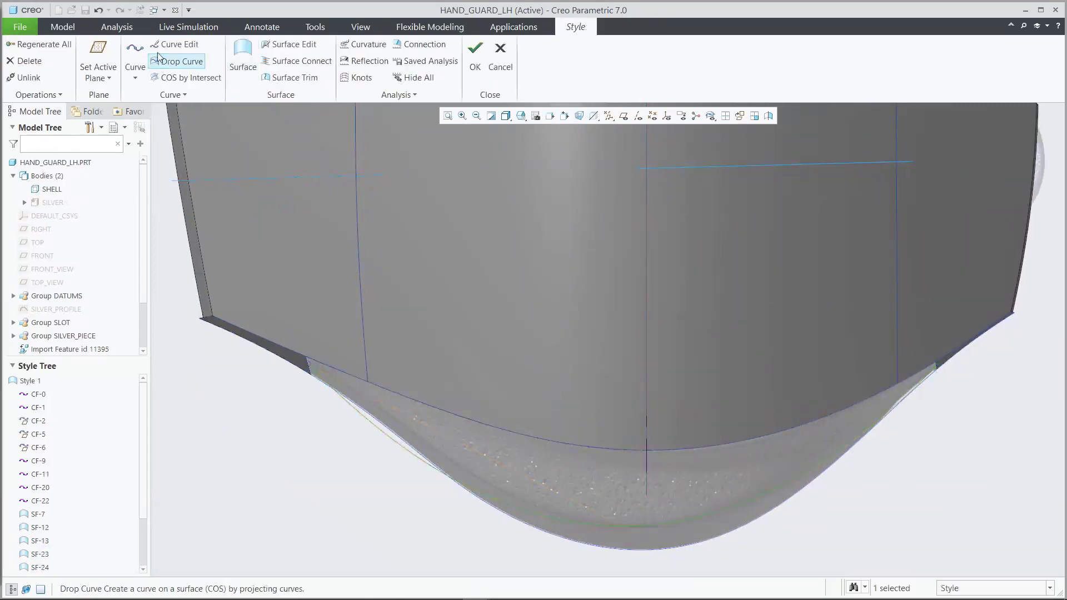
# - Edit the new free curve with G1 - Surface Tangent at both its left and right ends
pyautogui.click(172, 45)
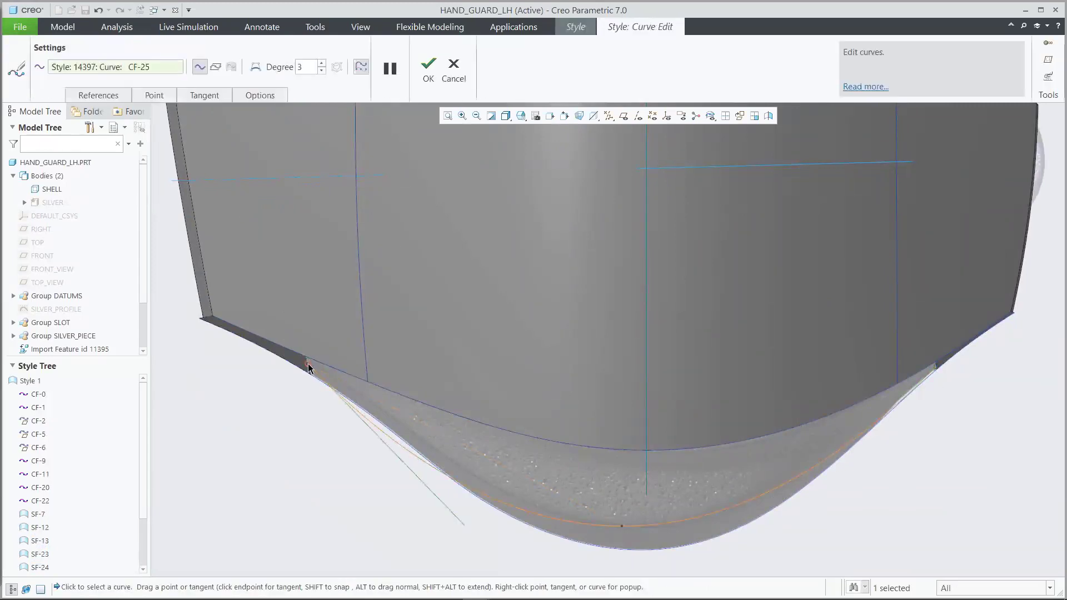
pyautogui.rightClick(447, 502)
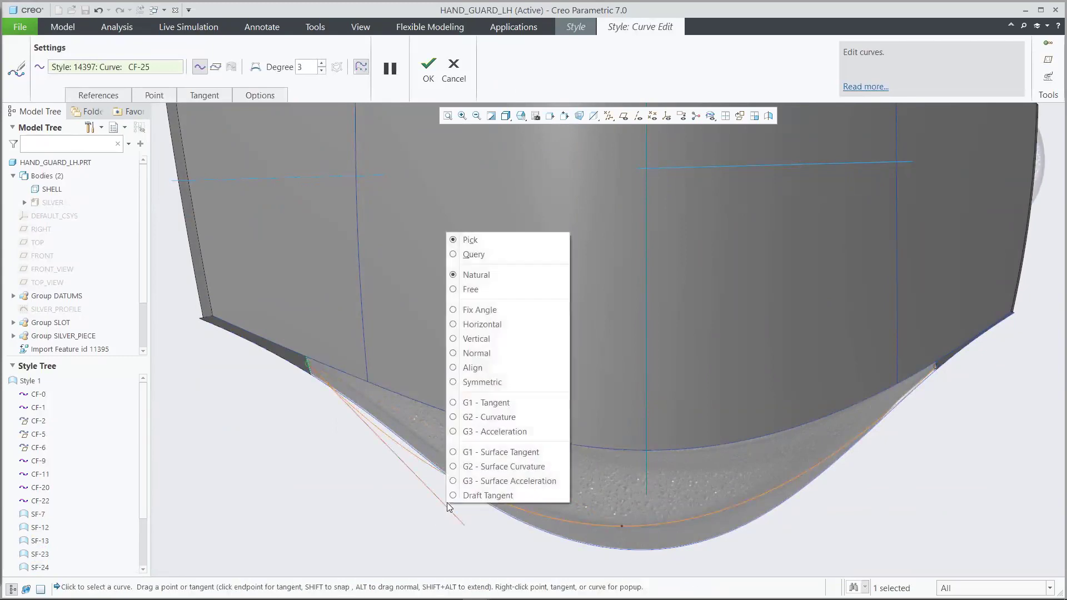
pyautogui.click(495, 454)
pyautogui.click(929, 382)
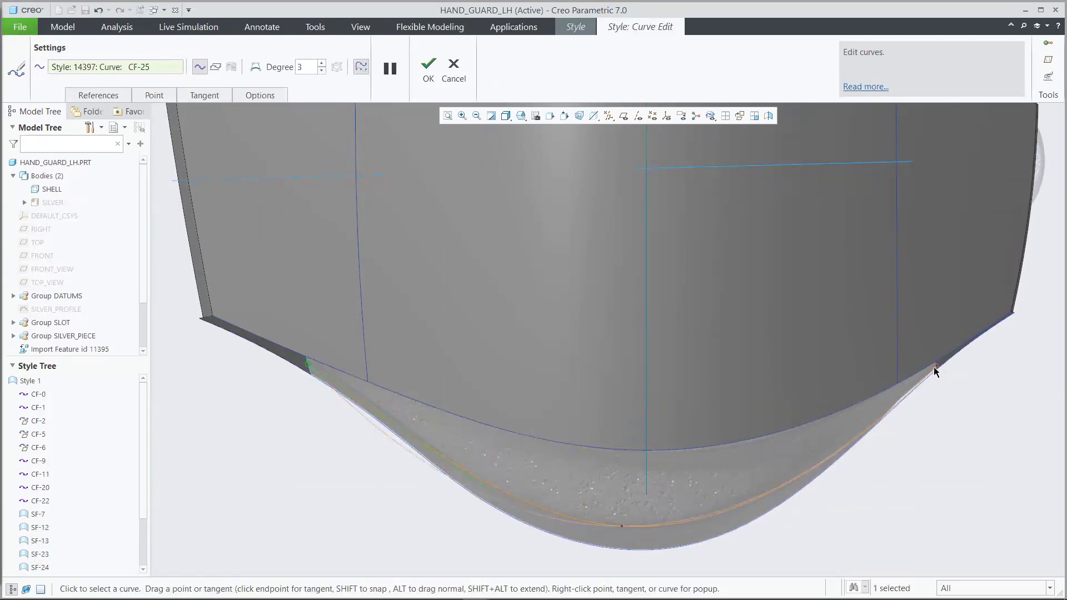
pyautogui.rightClick(873, 431)
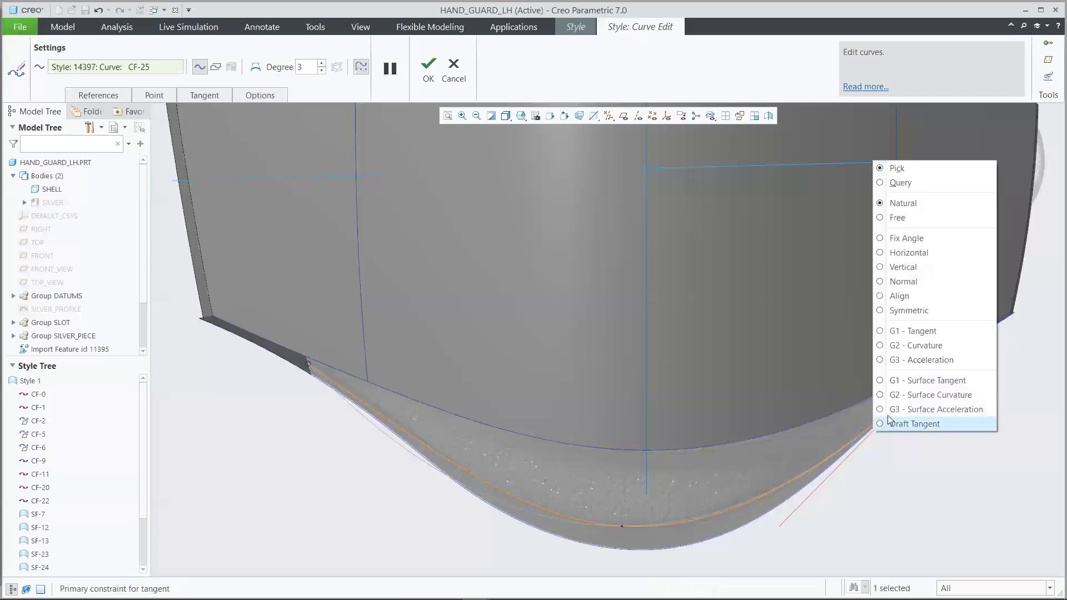
pyautogui.click(912, 380)
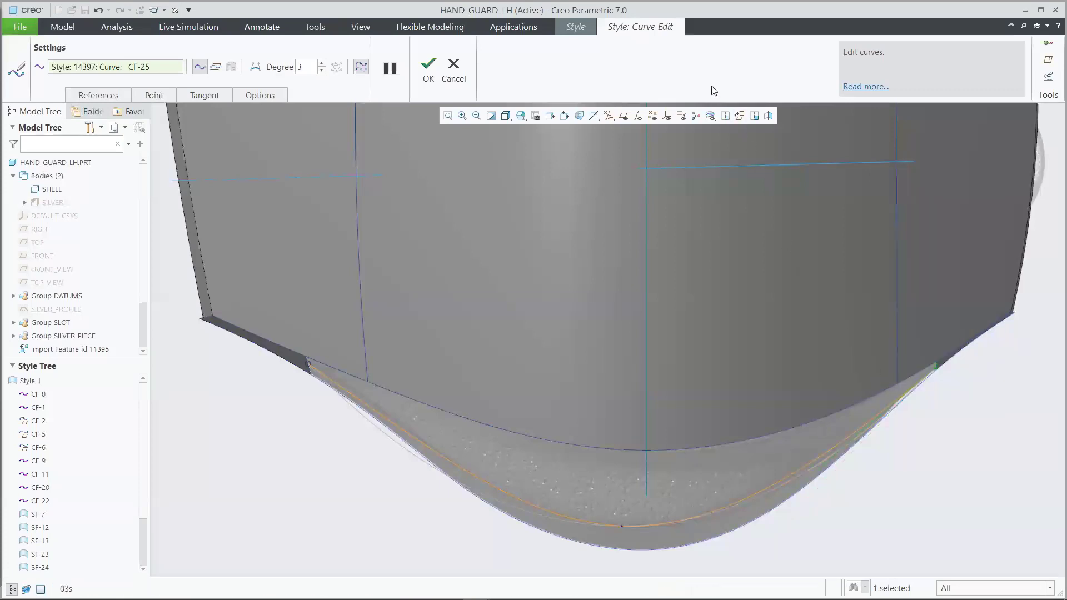
# - In the four-view layout, move the curve's middle point to follow the strip's inner edge in top view, and add and adjust a left point
pyautogui.hotkey('ctrl', 'd')
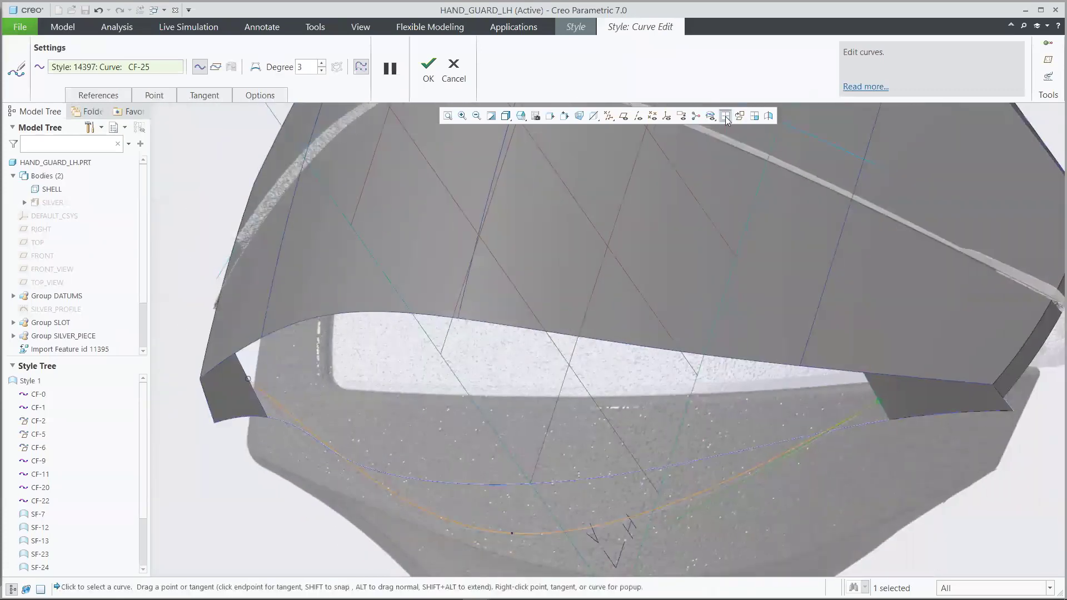
pyautogui.click(725, 116)
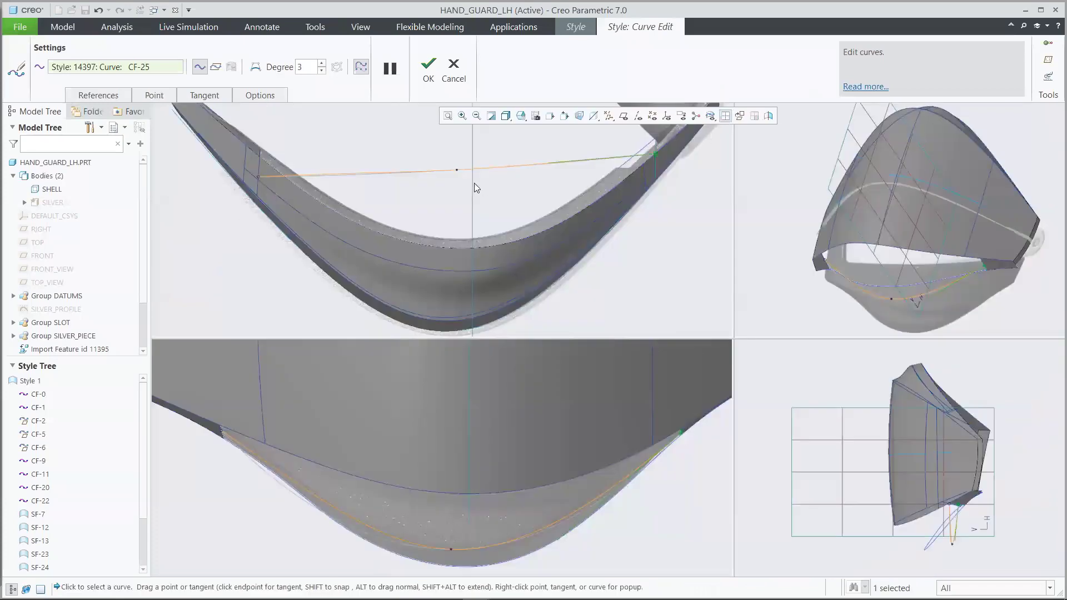
pyautogui.moveTo(457, 169); pyautogui.dragTo(458, 265)
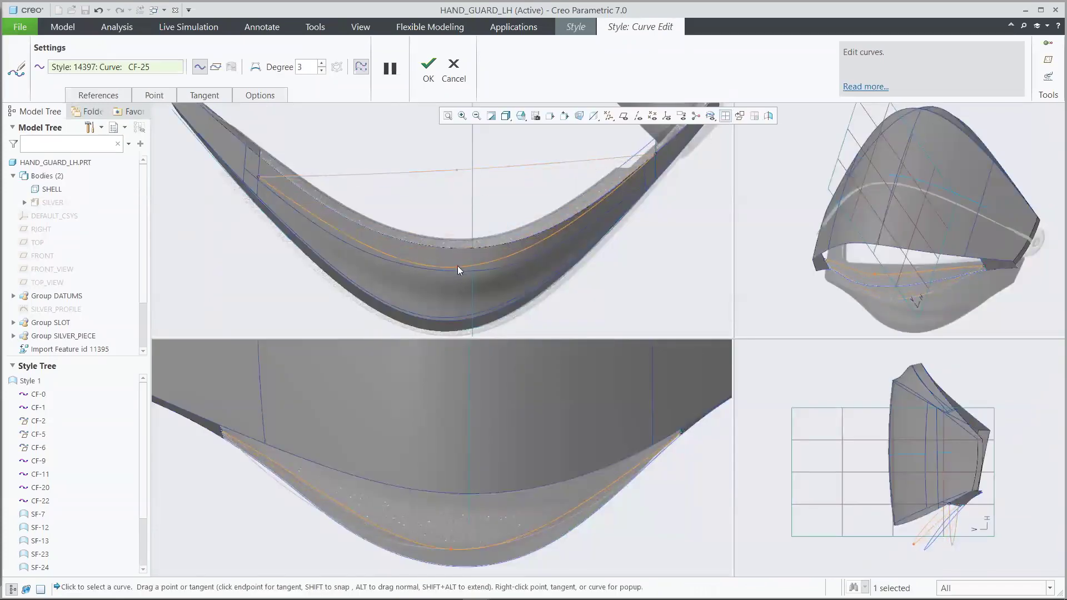
pyautogui.rightClick(336, 231)
pyautogui.click(356, 272)
pyautogui.scroll(2, 344, 237)
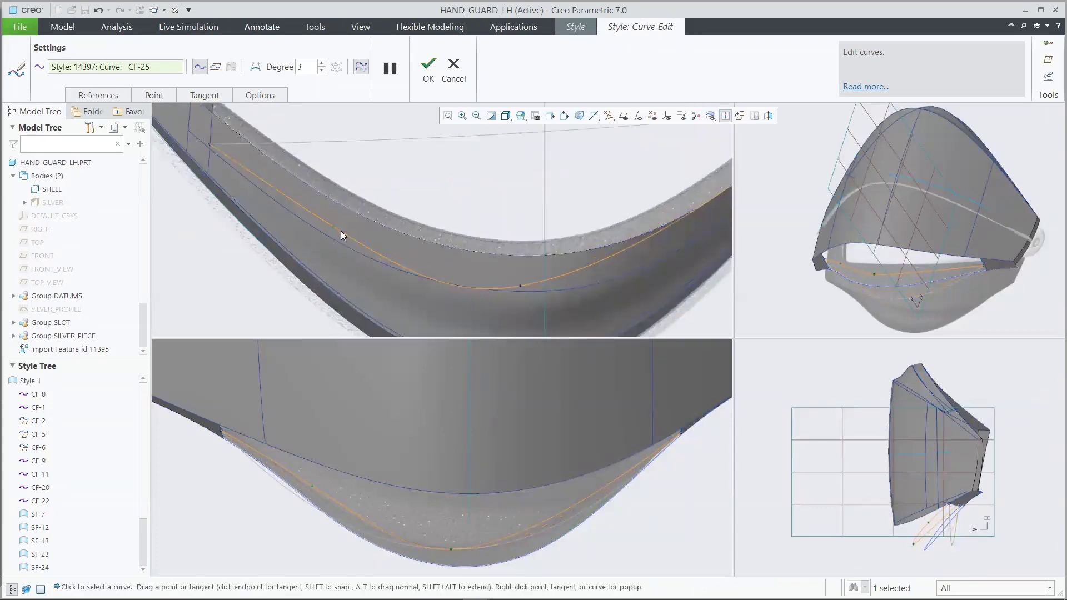
pyautogui.moveTo(336, 232); pyautogui.dragTo(332, 240)
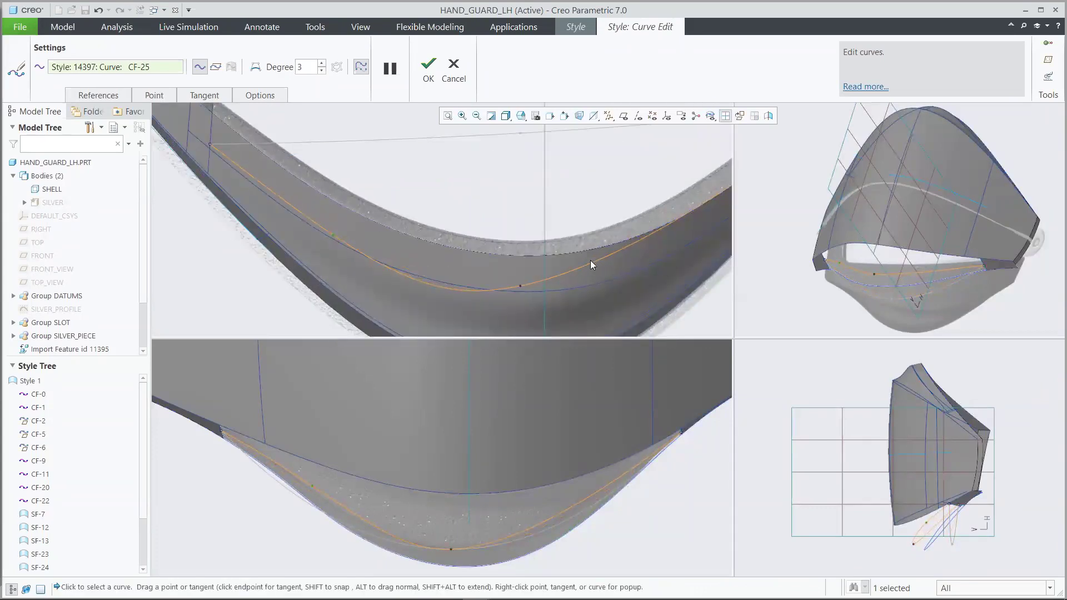
# - Add a point on the curve's right half, pull it toward the strip's inner edge in the top view, and centre the middle point
pyautogui.scroll(-2, 485, 252)
pyautogui.moveTo(559, 256); pyautogui.dragTo(636, 234, button='middle')
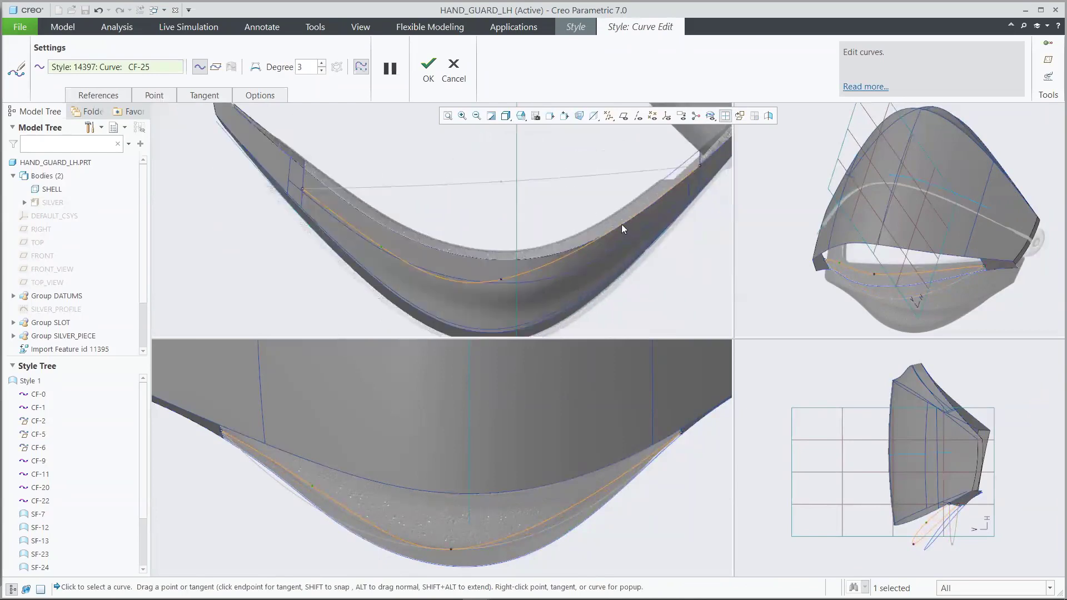
pyautogui.rightClick(621, 225)
pyautogui.click(642, 263)
pyautogui.moveTo(623, 223); pyautogui.dragTo(624, 241)
pyautogui.moveTo(623, 241); pyautogui.dragTo(475, 282, button='middle')
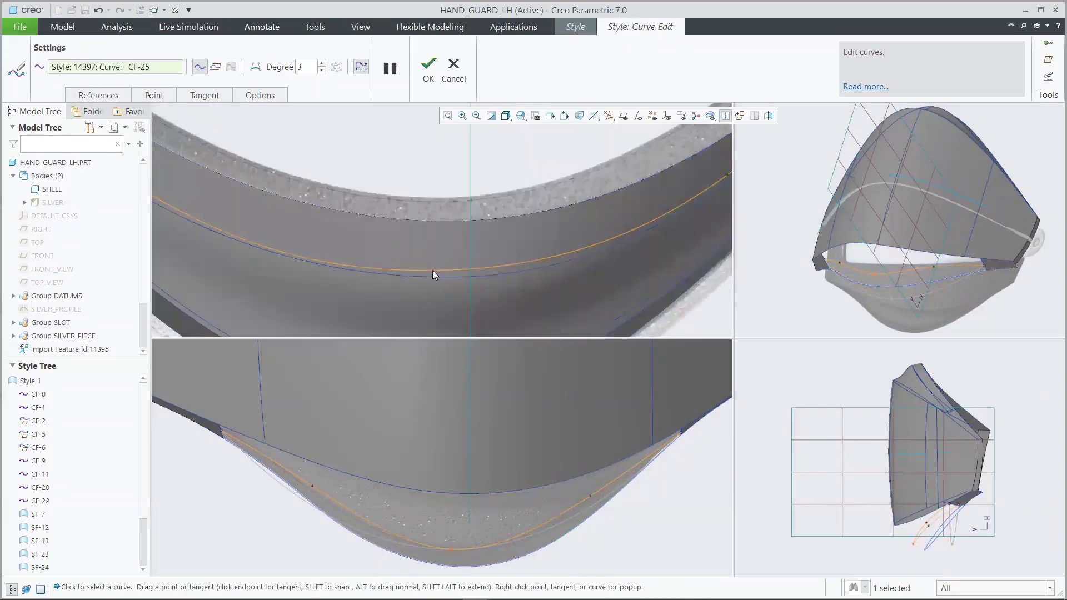
pyautogui.scroll(-3, 439, 275)
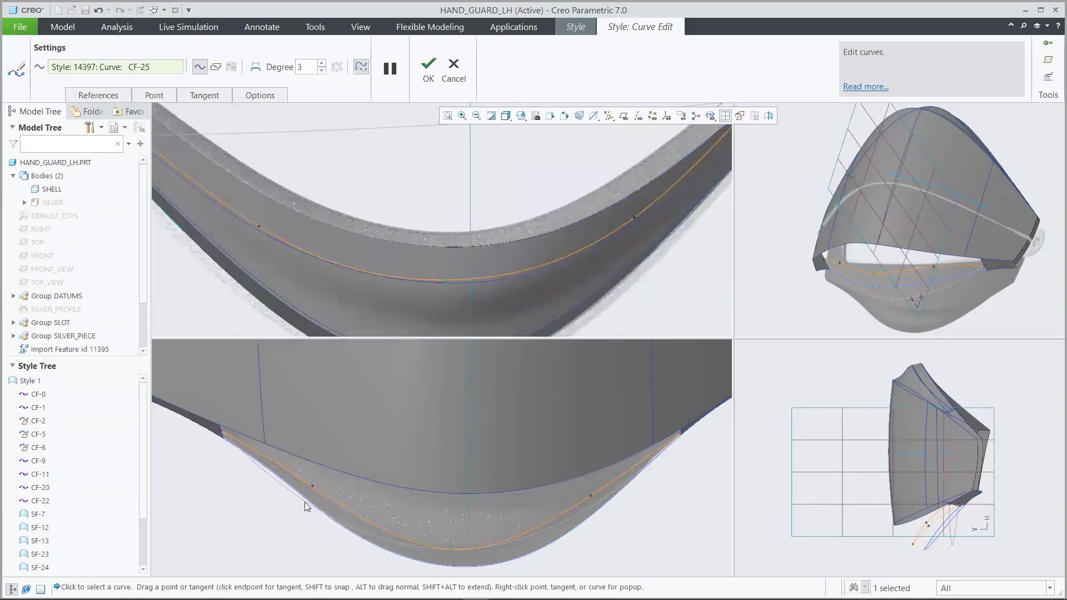
# - Fine-tune the right point of the free curve in the front view, return to a single view and accept the curve edit
pyautogui.scroll(3, 306, 501)
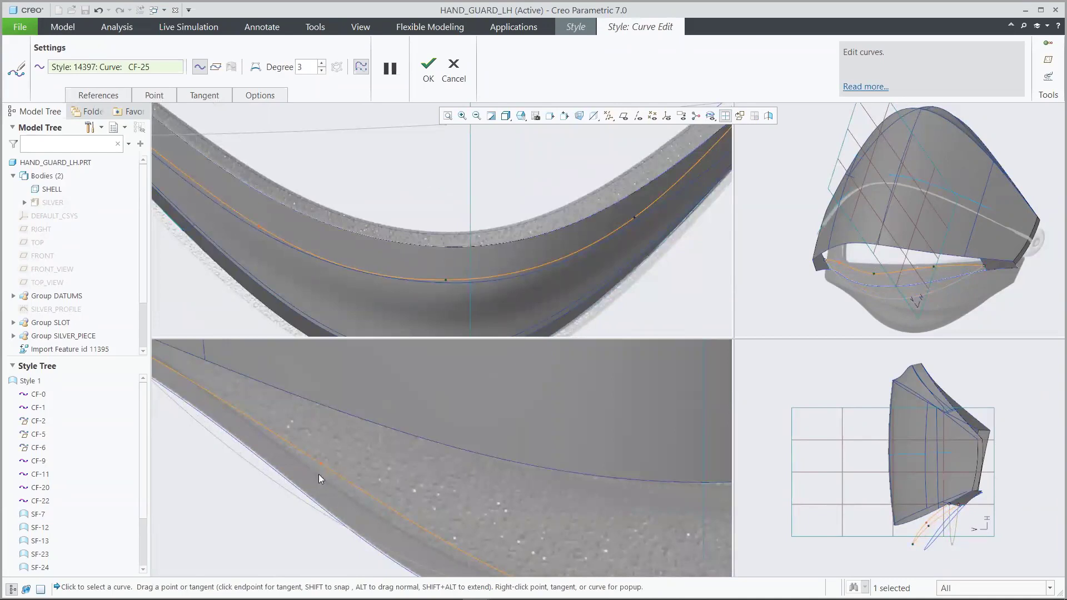
pyautogui.scroll(-3, 310, 439)
pyautogui.moveTo(304, 444); pyautogui.dragTo(576, 444, button='middle')
pyautogui.moveTo(576, 444); pyautogui.dragTo(575, 462)
pyautogui.hotkey('ctrl', 'd')
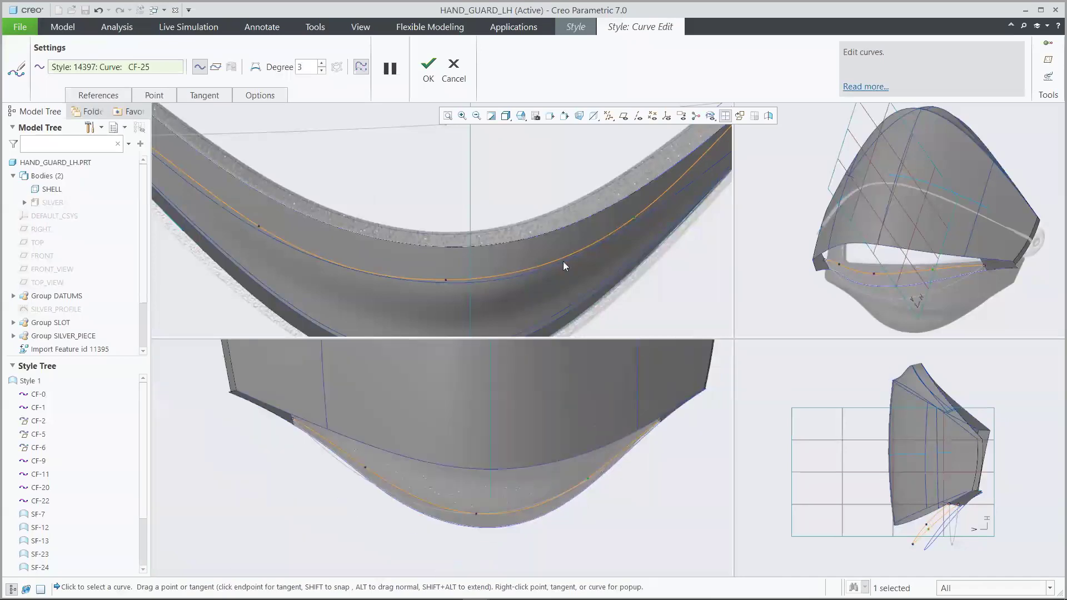
pyautogui.hotkey('ctrl', 'd')
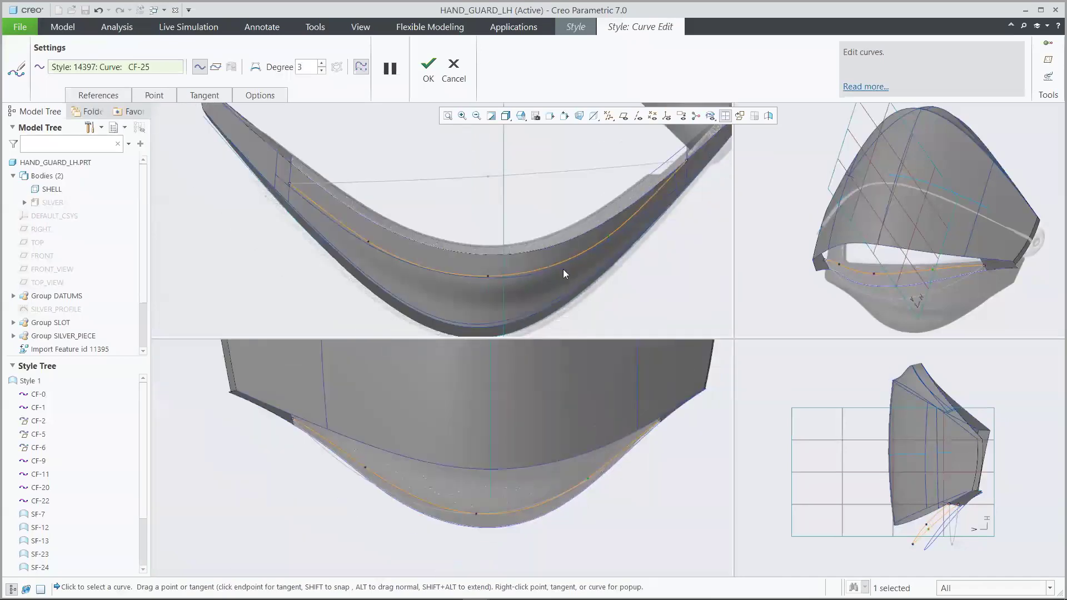
pyautogui.click(725, 115)
pyautogui.scroll(4, 673, 465)
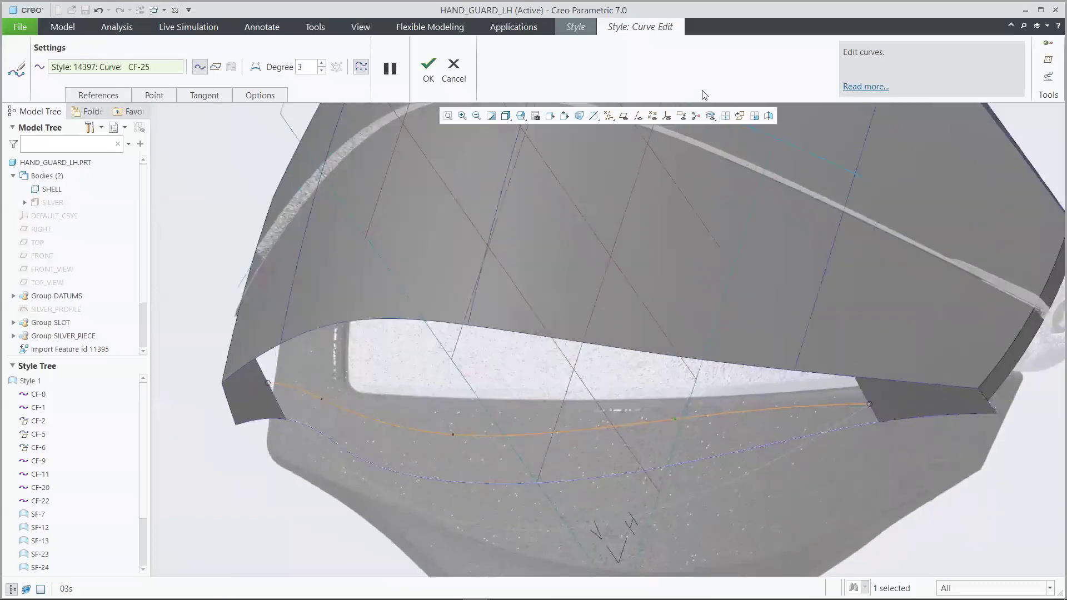
pyautogui.click(438, 66)
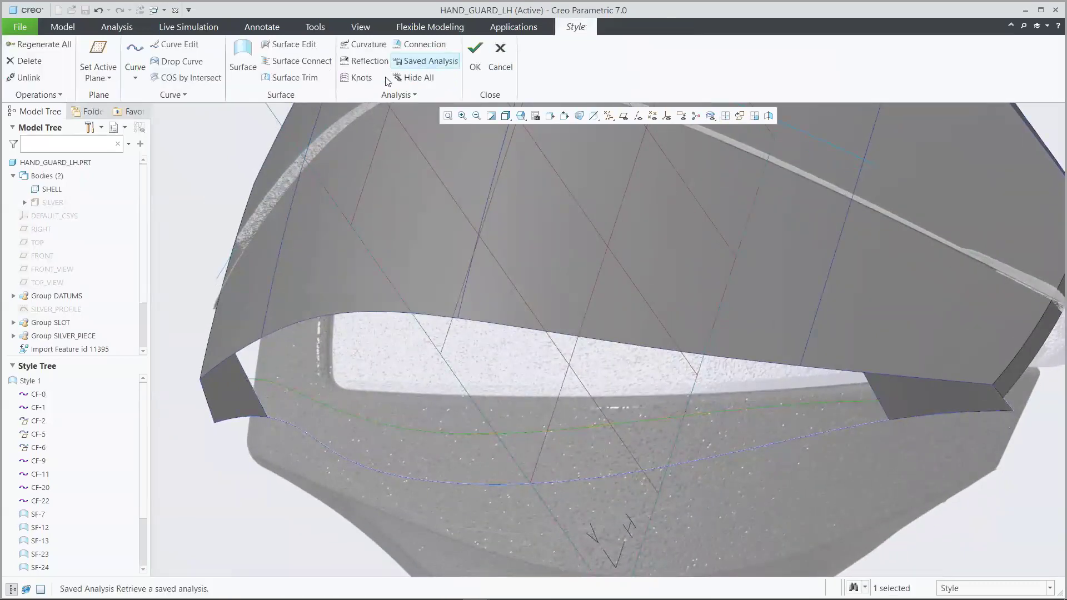
# - Create a boundary surface from the new free curve, the left short curve, the lower outer curve and the right short curve, checking its end connections
pyautogui.click(243, 58)
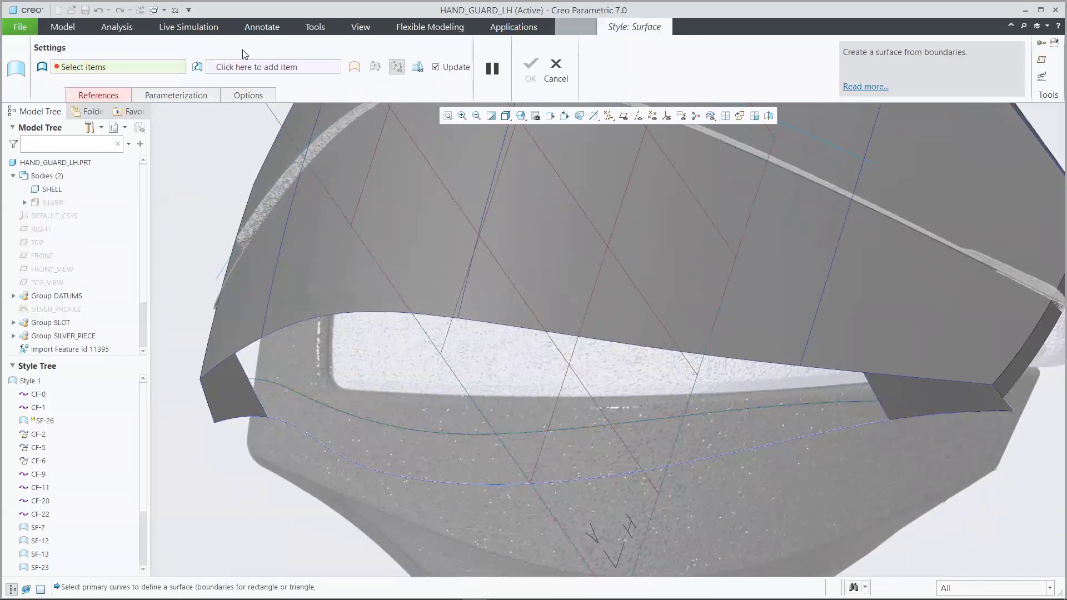
pyautogui.click(267, 385)
pyautogui.keyDown('ctrl'); pyautogui.click(258, 404); pyautogui.keyUp('ctrl')
pyautogui.keyDown('ctrl'); pyautogui.click(300, 427); pyautogui.keyUp('ctrl')
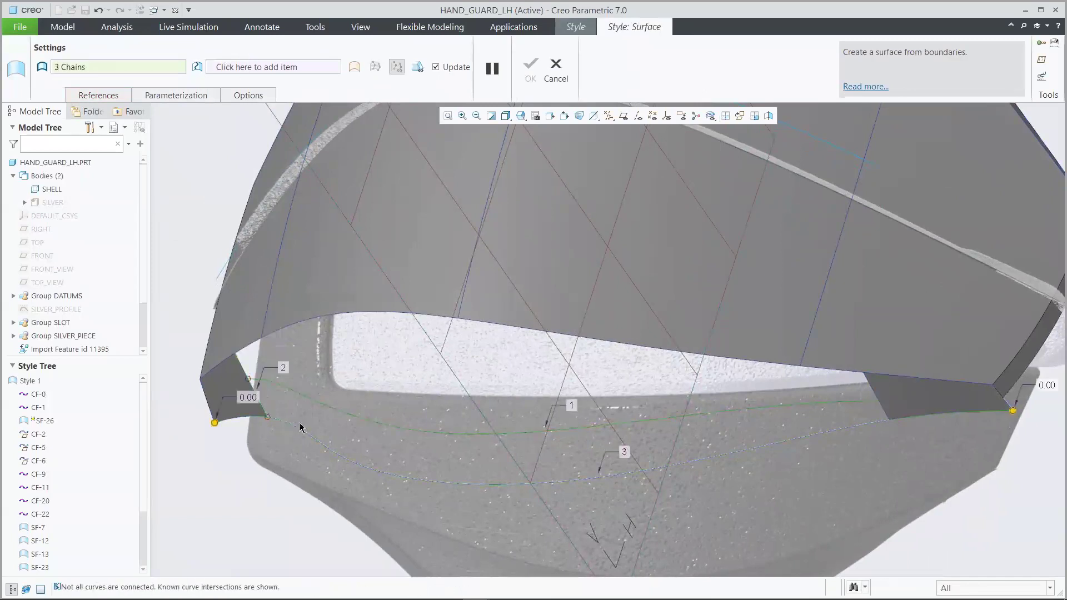
pyautogui.keyDown('ctrl'); pyautogui.click(885, 410); pyautogui.keyUp('ctrl')
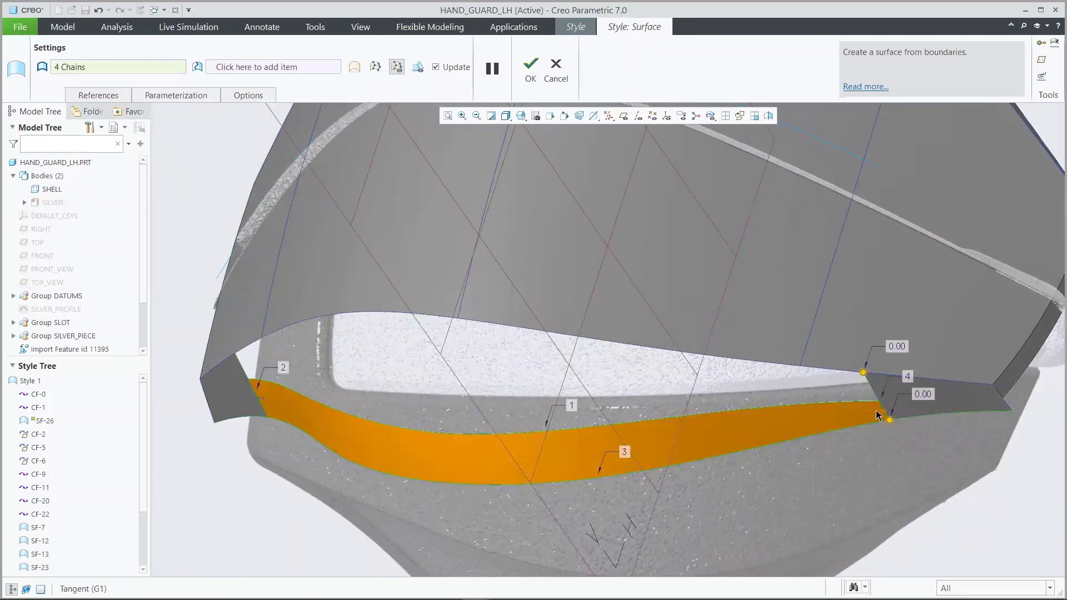
pyautogui.rightClick(875, 411)
pyautogui.click(842, 416)
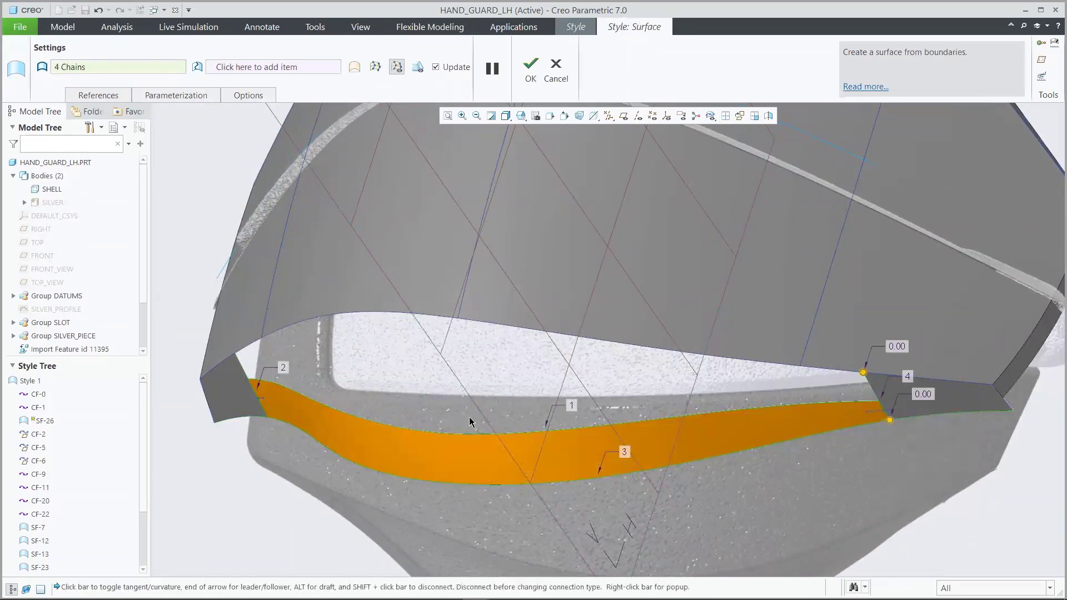
pyautogui.rightClick(261, 396)
pyautogui.click(368, 445)
pyautogui.click(531, 88)
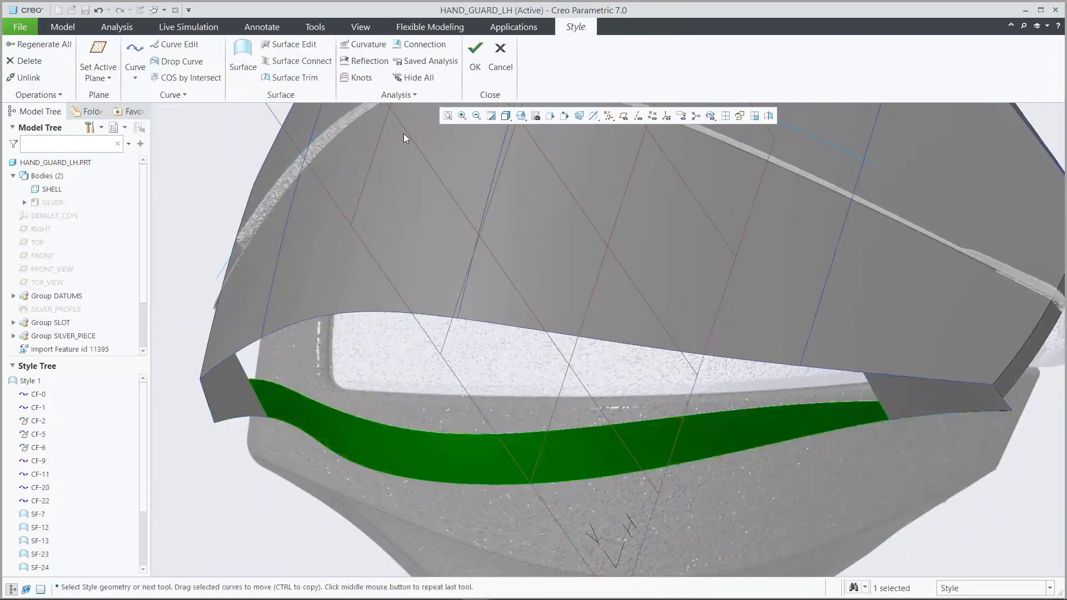
# - Create a planar curve across the remaining lower gap, from the main surface's lower edge to the new strip's inner edge
pyautogui.click(134, 49)
pyautogui.click(58, 67)
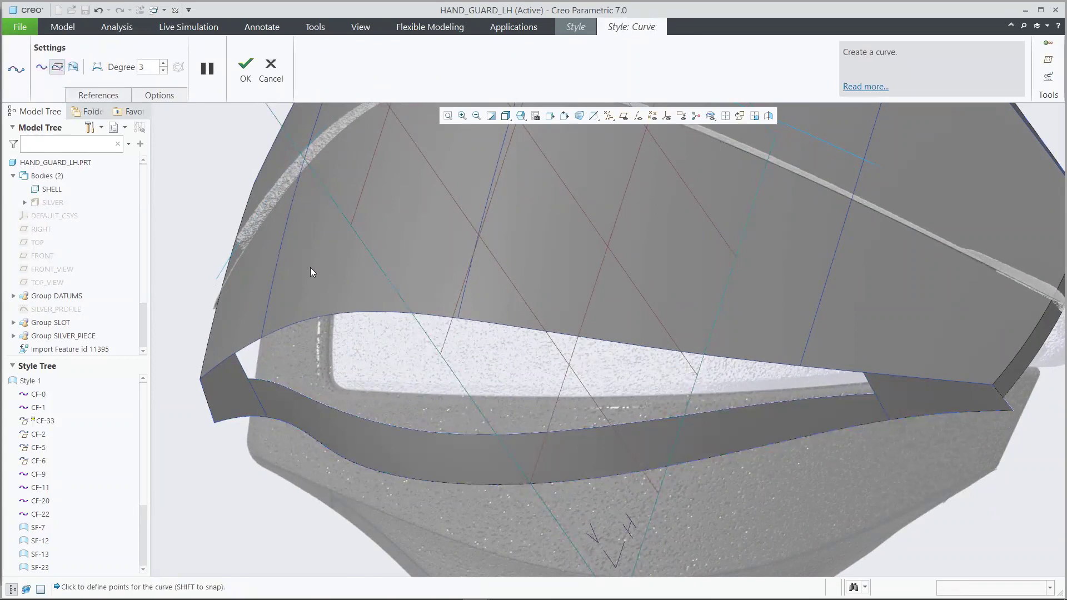
pyautogui.click(355, 312)
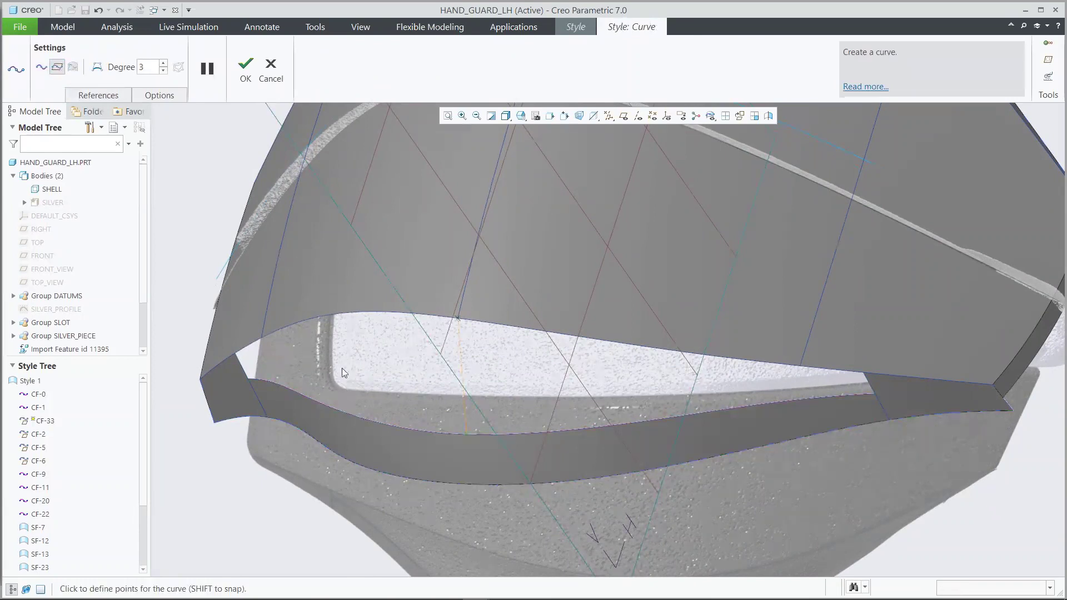
pyautogui.click(245, 66)
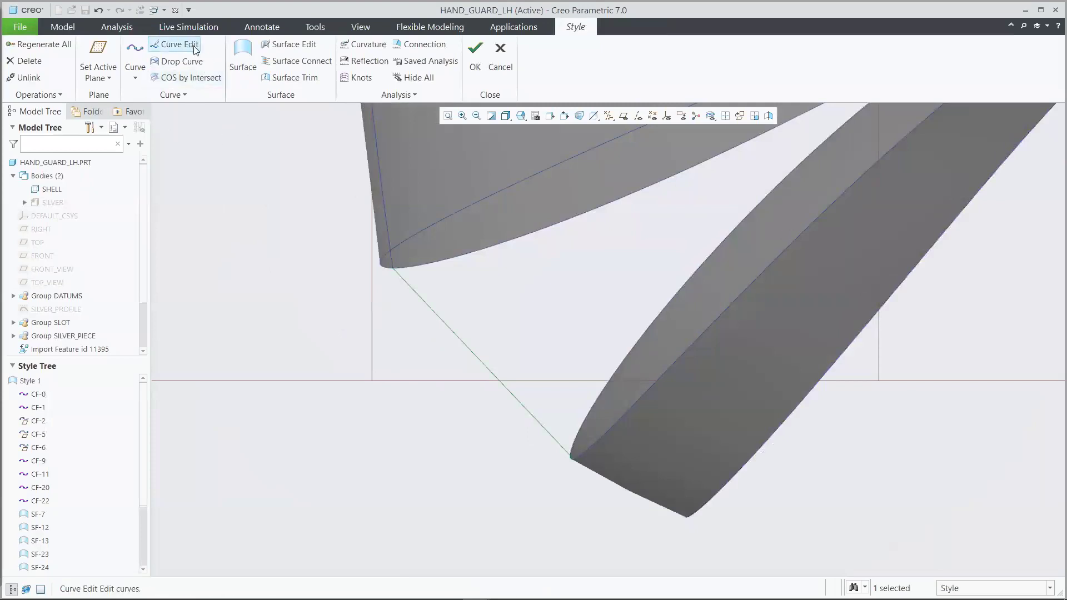
# - Edit the planar curve to be surface-tangent at its strip end and main-surface end, and adjust the tangent on the main-surface side
pyautogui.click(193, 46)
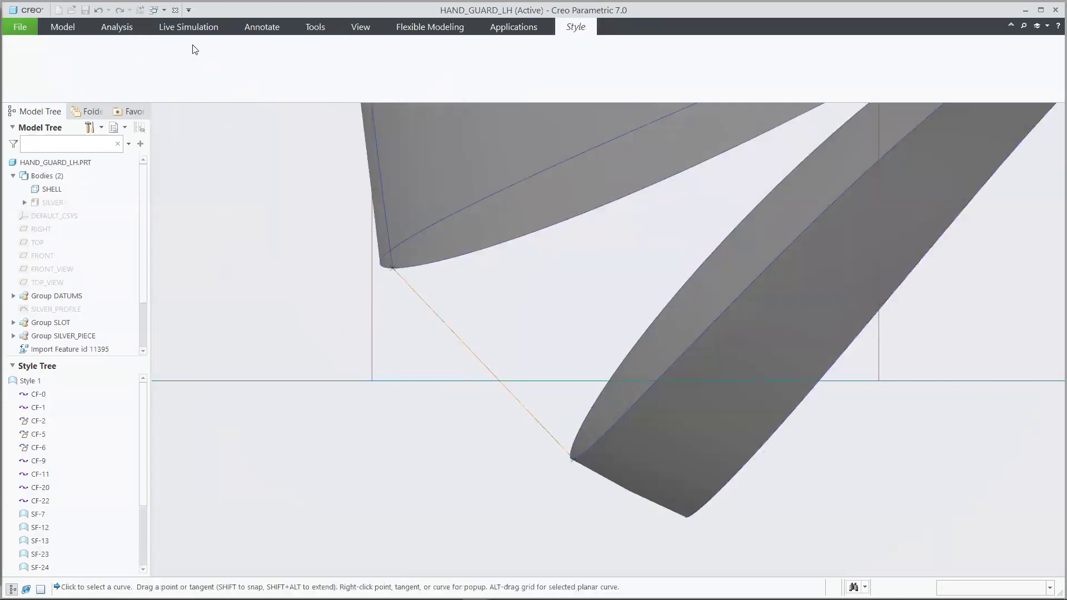
pyautogui.rightClick(543, 428)
pyautogui.click(578, 383)
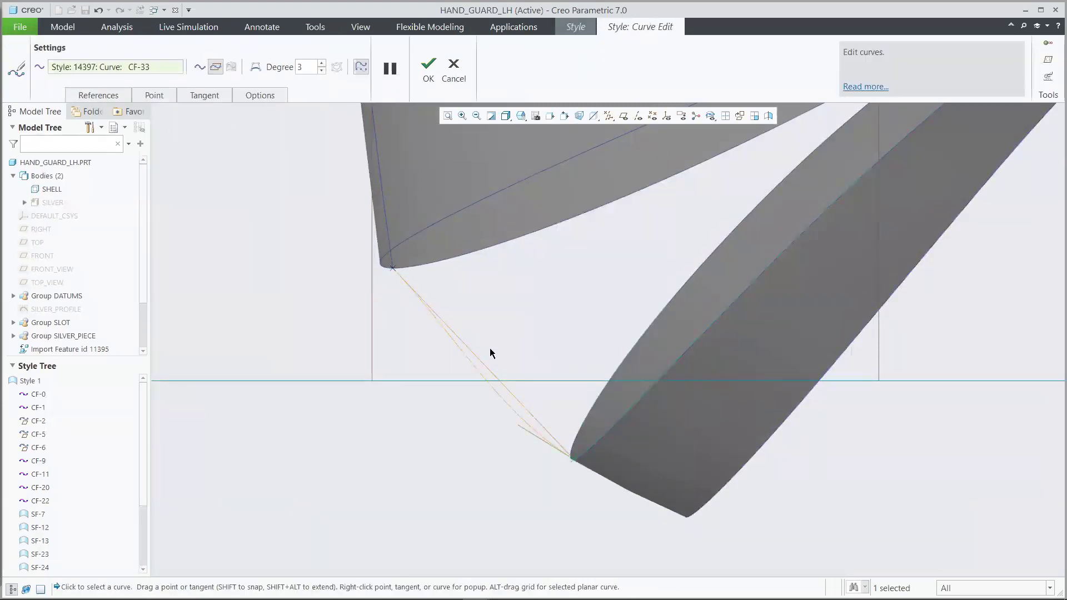
pyautogui.rightClick(461, 341)
pyautogui.click(469, 379)
pyautogui.moveTo(466, 338); pyautogui.dragTo(476, 334)
pyautogui.click(428, 66)
pyautogui.click(235, 145)
pyautogui.hotkey('ctrl', 'd')
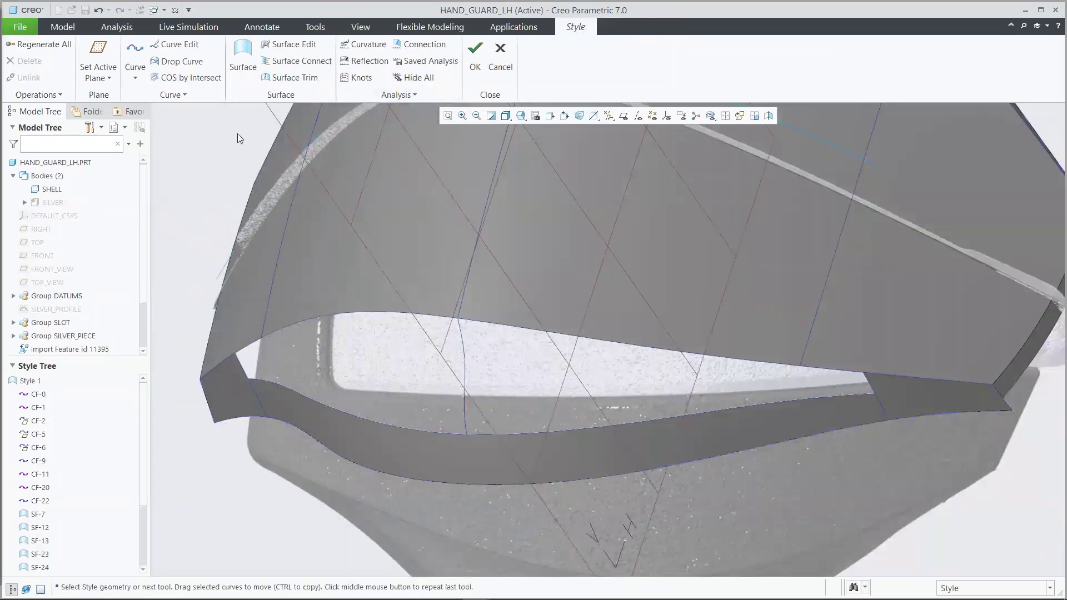
# - Define a boundary surface over the lower gap from the main surface's lower edge, both short curves and the strip's inner edge, checking its side connections
pyautogui.click(245, 58)
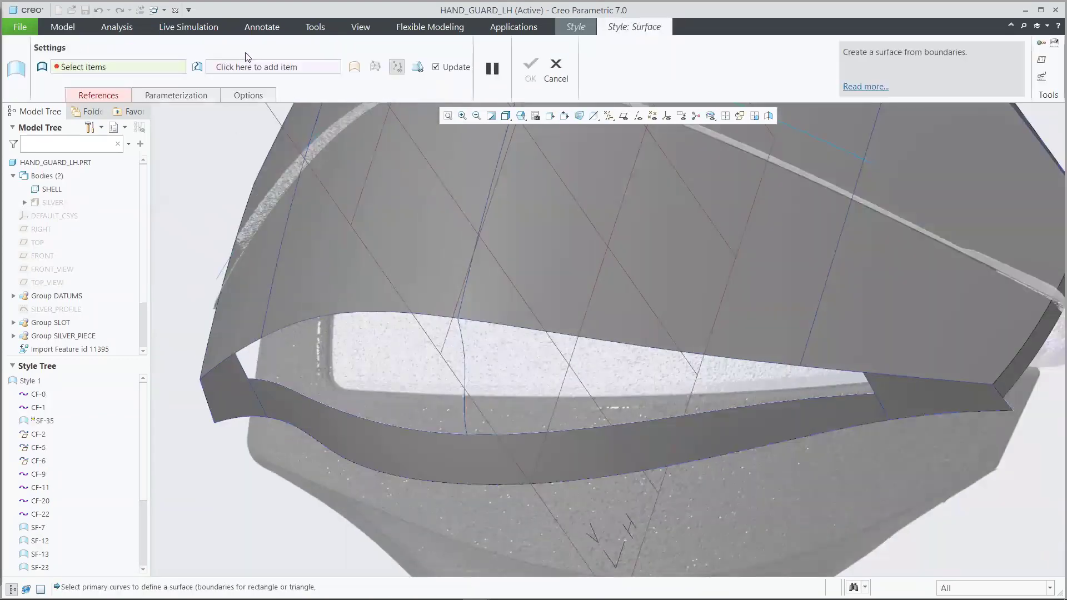
pyautogui.click(288, 323)
pyautogui.keyDown('ctrl'); pyautogui.click(243, 370); pyautogui.keyUp('ctrl')
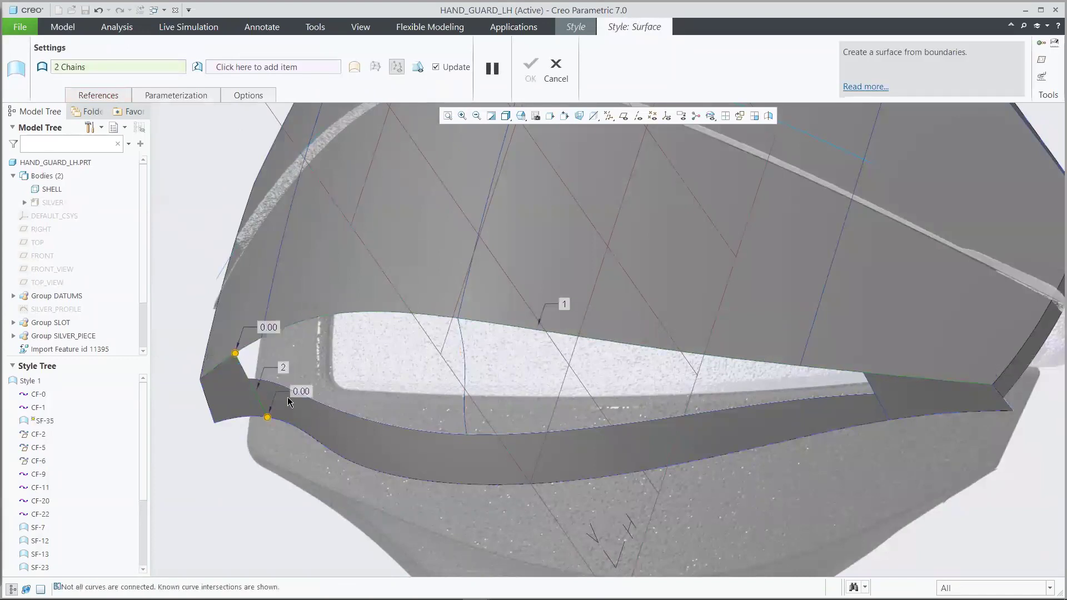
pyautogui.keyDown('ctrl'); pyautogui.click(513, 437); pyautogui.keyUp('ctrl')
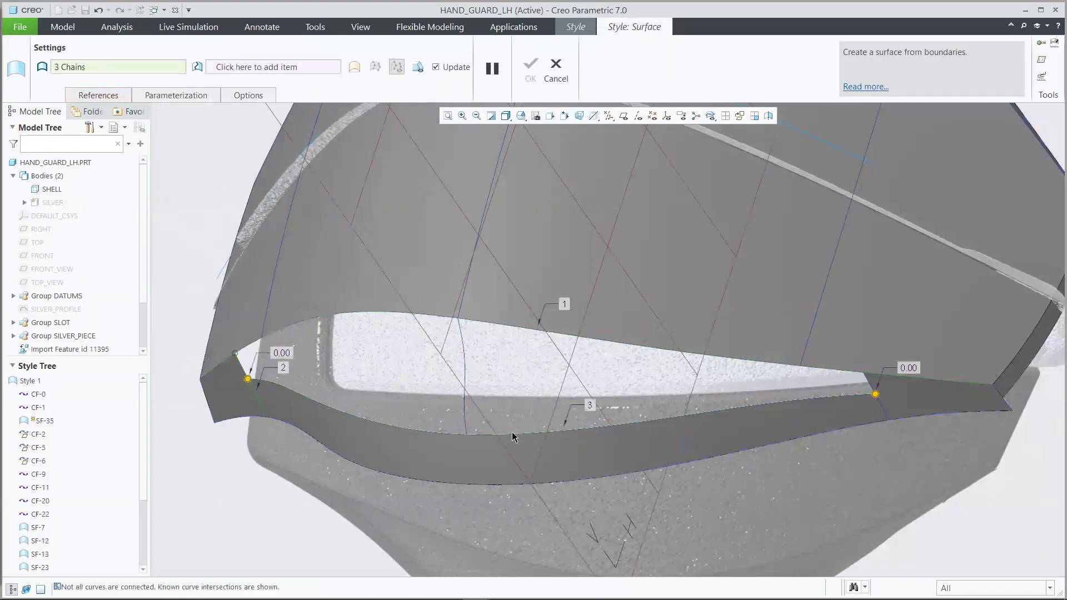
pyautogui.keyDown('ctrl'); pyautogui.click(865, 381); pyautogui.keyUp('ctrl')
pyautogui.rightClick(864, 386)
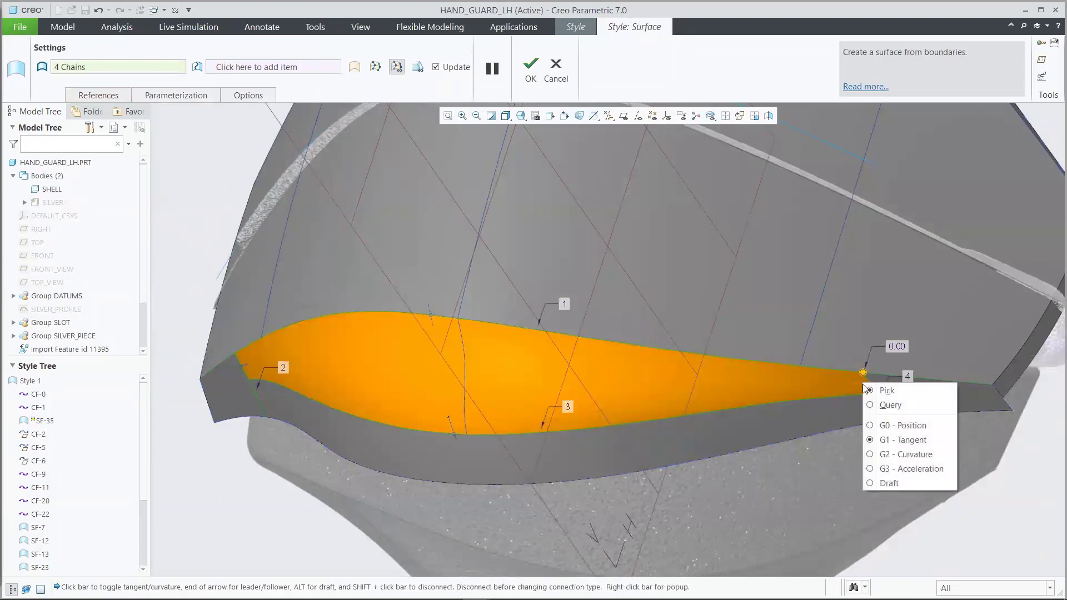
pyautogui.click(784, 395)
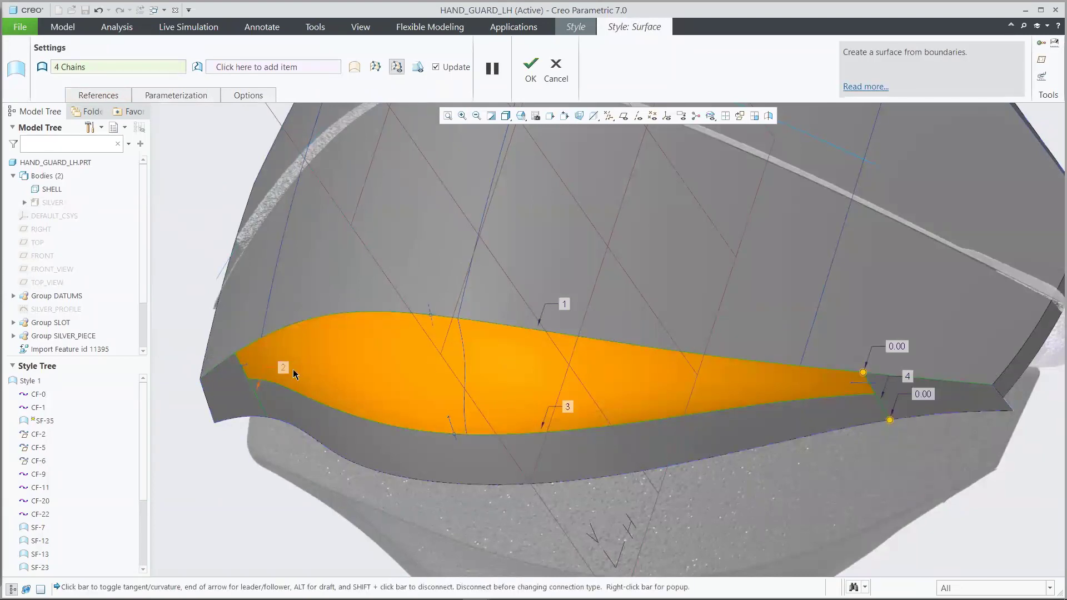
pyautogui.rightClick(247, 368)
pyautogui.click(340, 375)
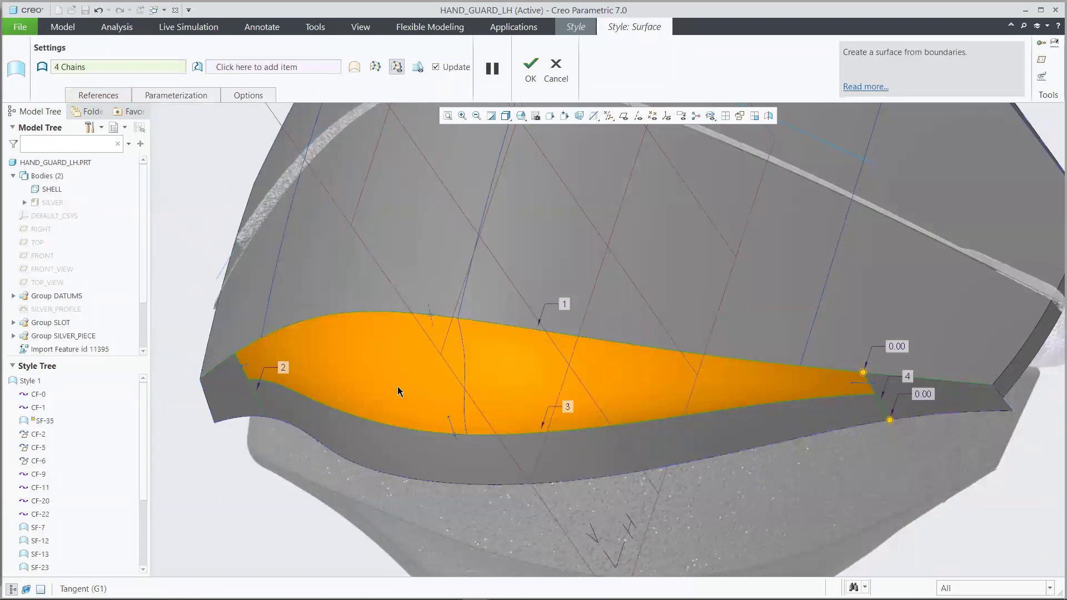
pyautogui.rightClick(449, 422)
pyautogui.click(497, 391)
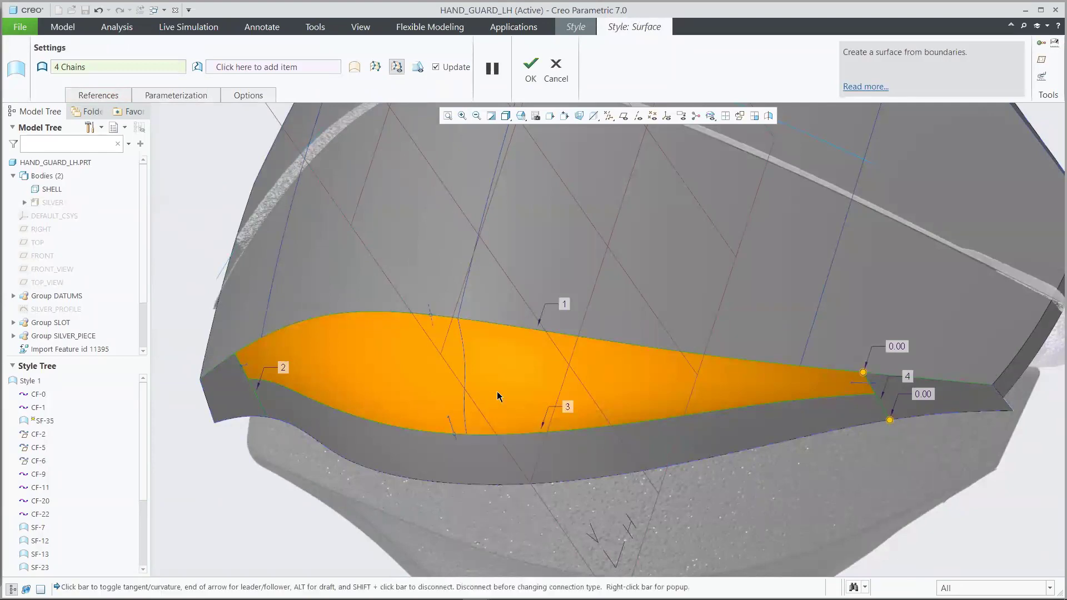
# - Add the planar middle curve as the internal curve of the lower gap surface and accept the surface
pyautogui.click(286, 67)
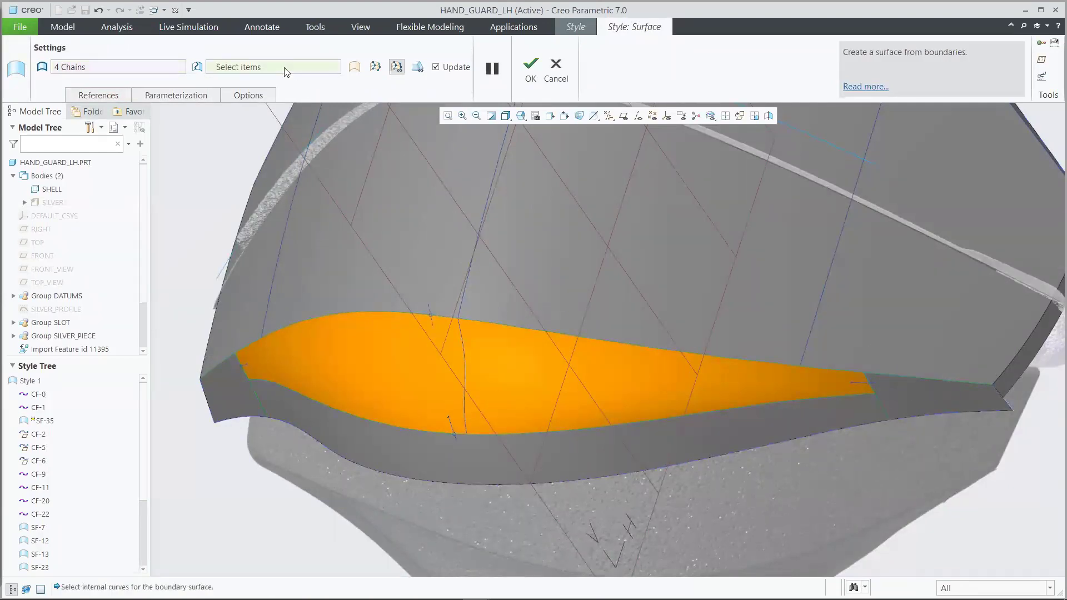
pyautogui.click(465, 355)
pyautogui.click(531, 70)
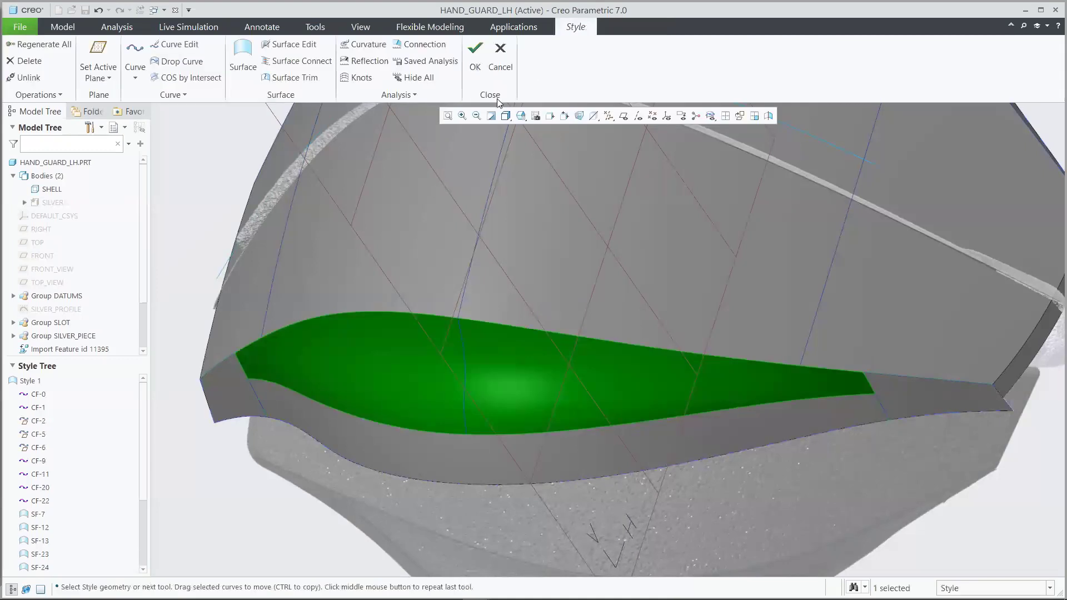
pyautogui.click(205, 153)
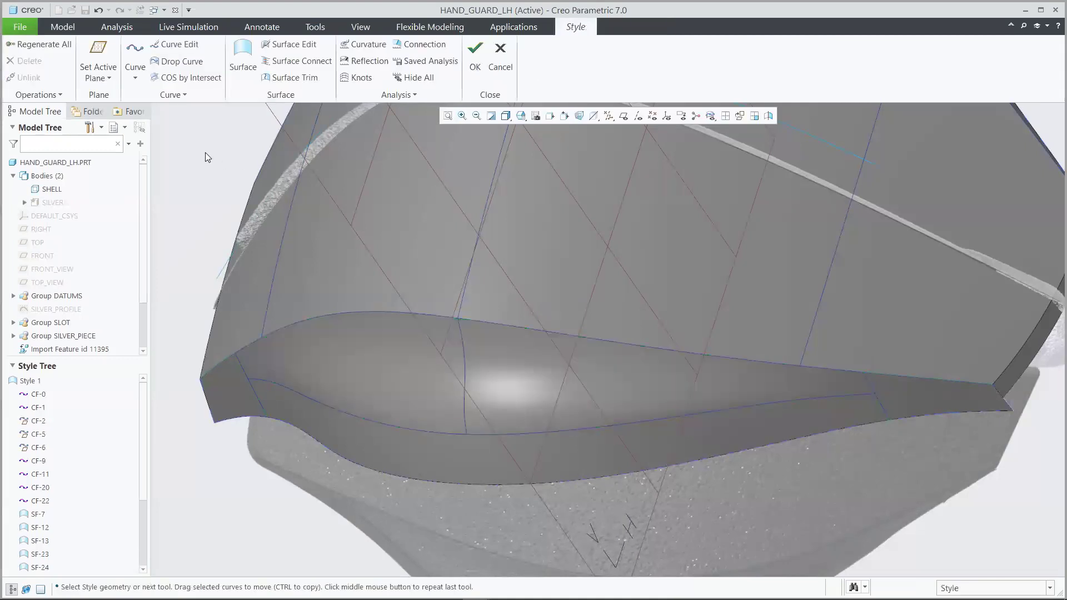
# - Run a Reflection analysis on all Style surfaces from SF-7 to SF-35 with 36 lights and inspect the stripes across the seams
pyautogui.hotkey('ctrl', 'd')
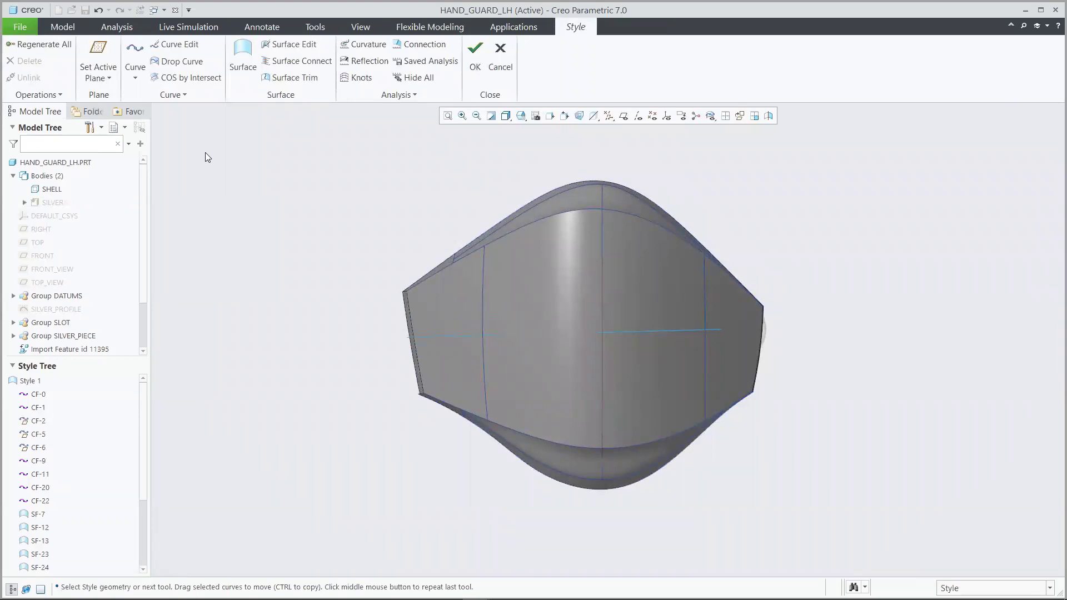
pyautogui.scroll(-3, 143, 412)
pyautogui.click(42, 407)
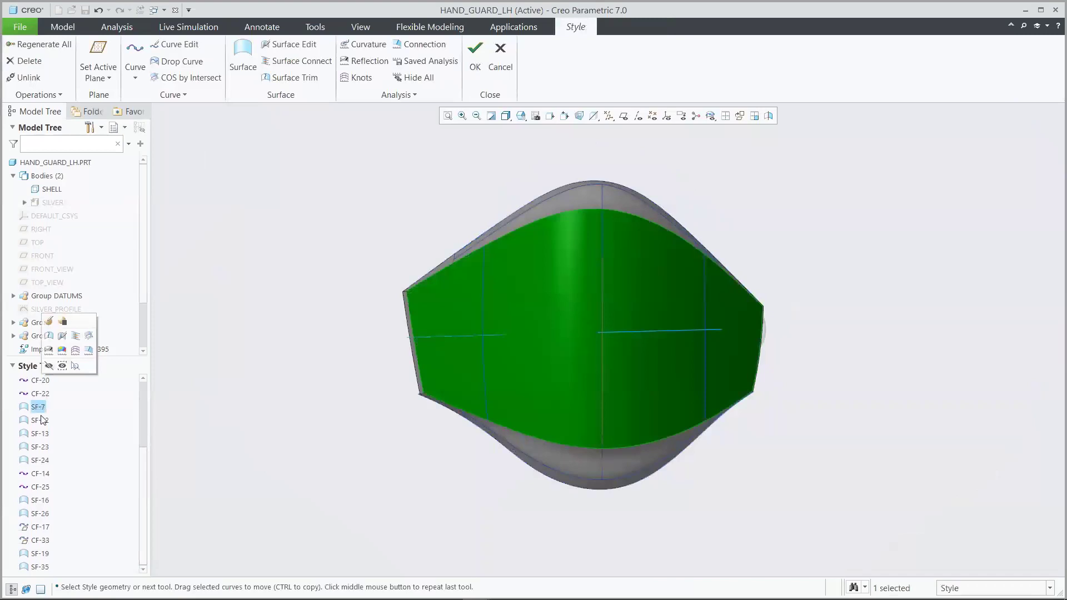
pyautogui.keyDown('shift'); pyautogui.click(40, 567); pyautogui.keyUp('shift')
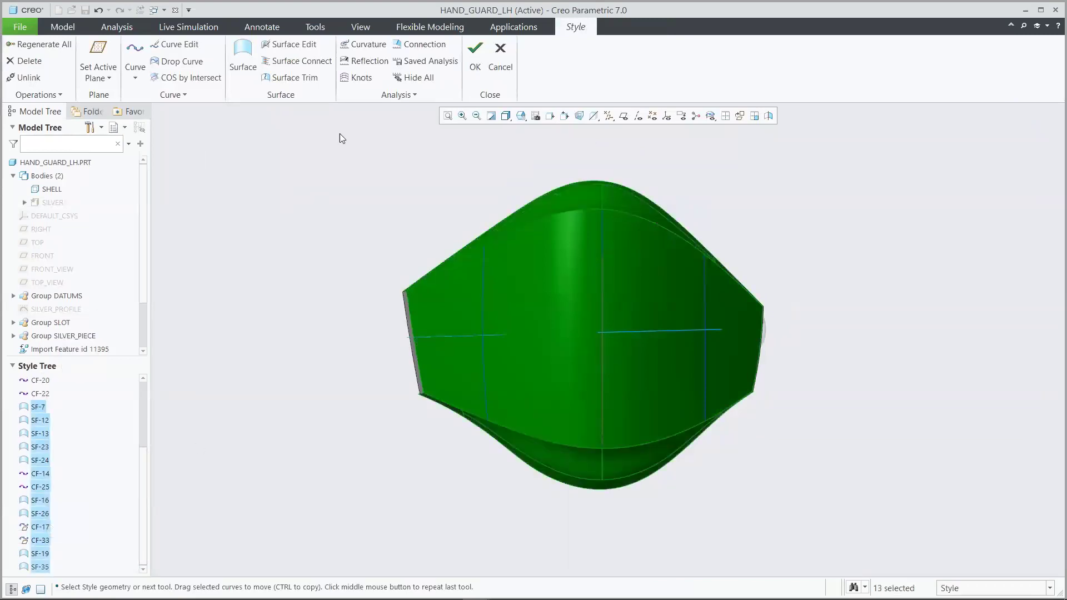
pyautogui.click(366, 60)
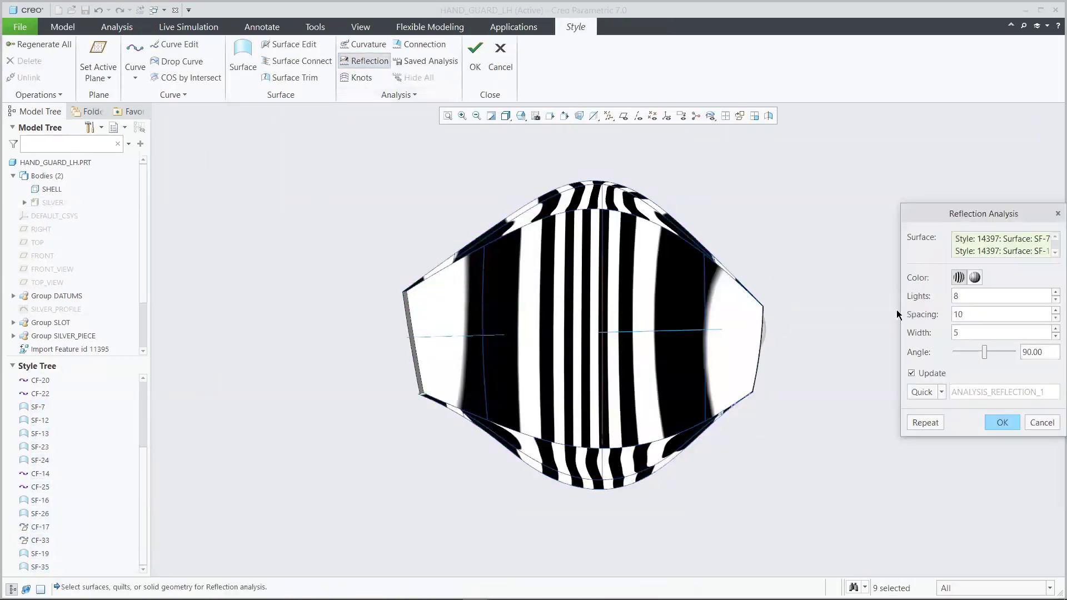
pyautogui.doubleClick(962, 299)
pyautogui.write('36')
pyautogui.press('Return')
pyautogui.moveTo(591, 290)
pyautogui.mouseDown(button='middle')
pyautogui.moveTo(590, 314)
pyautogui.moveTo(587, 273)
pyautogui.moveTo(792, 410)
pyautogui.mouseUp(button='middle')
pyautogui.click(1000, 423)
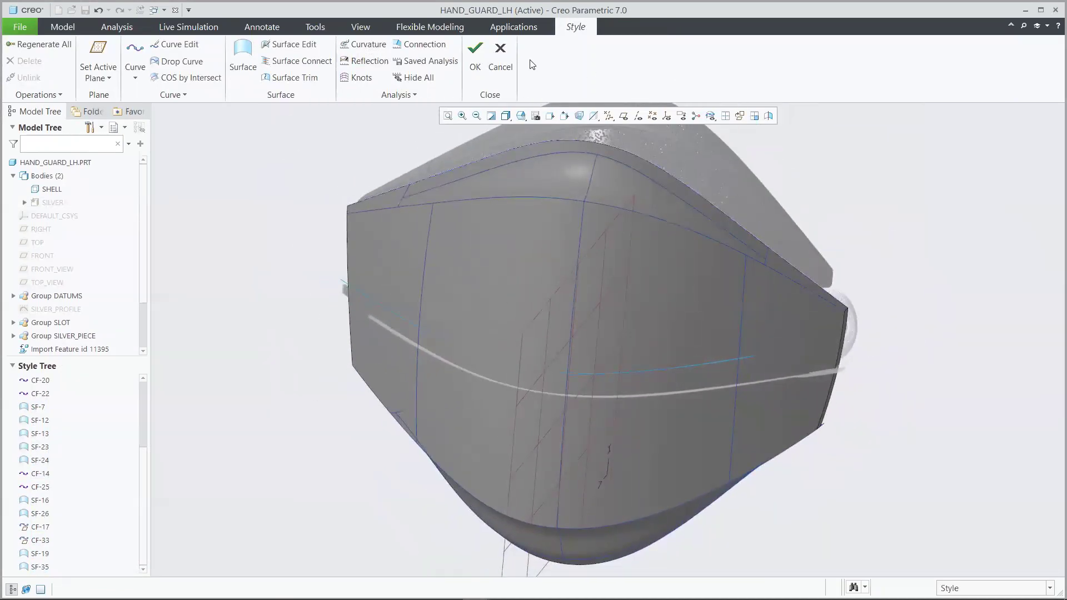
# - Complete the Style feature and hide the two reference images around the shell
pyautogui.click(473, 49)
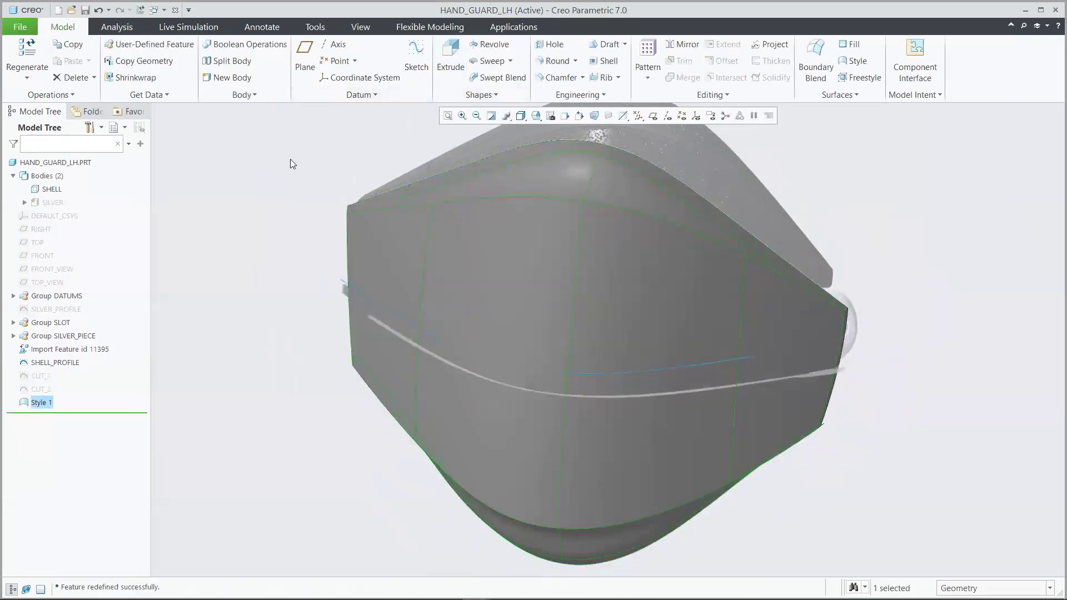
pyautogui.click(291, 159)
pyautogui.click(361, 26)
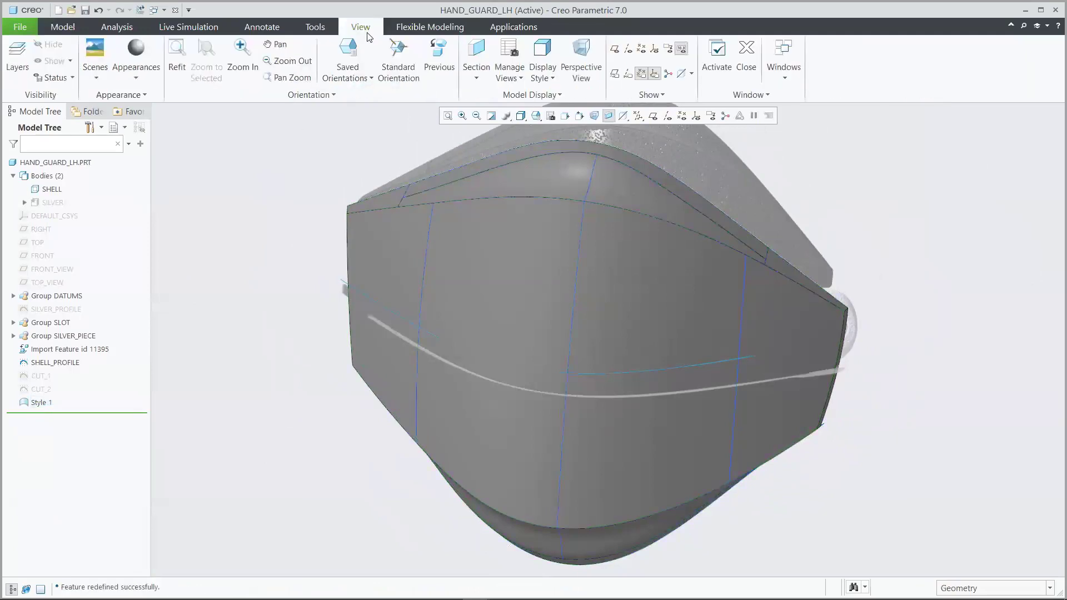
pyautogui.click(531, 94)
pyautogui.click(525, 111)
pyautogui.click(167, 72)
pyautogui.click(178, 91)
pyautogui.click(228, 45)
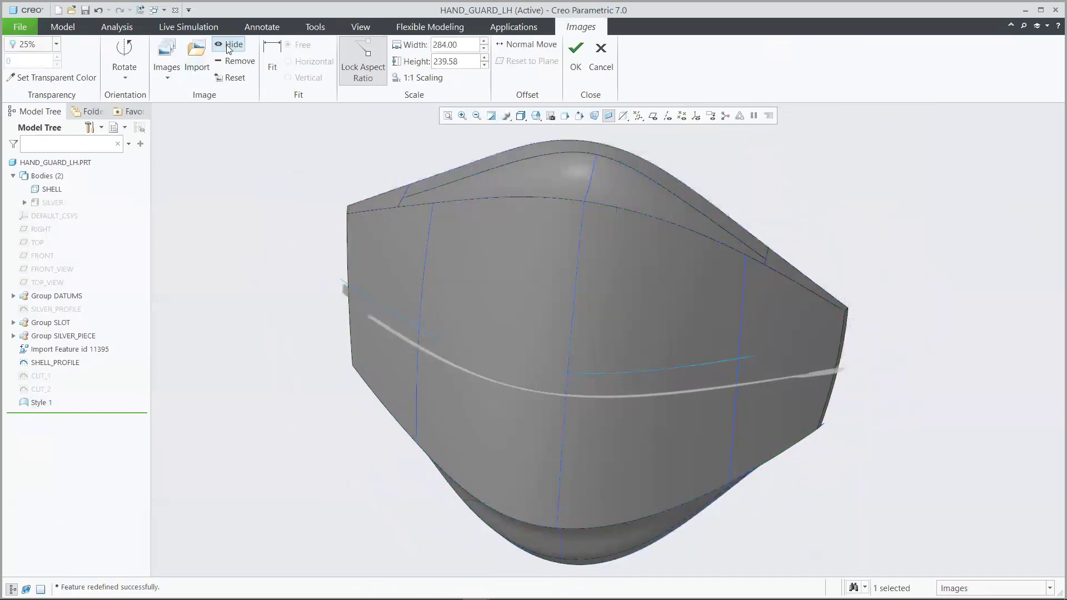
pyautogui.click(166, 71)
pyautogui.click(181, 102)
pyautogui.click(229, 46)
pyautogui.click(575, 56)
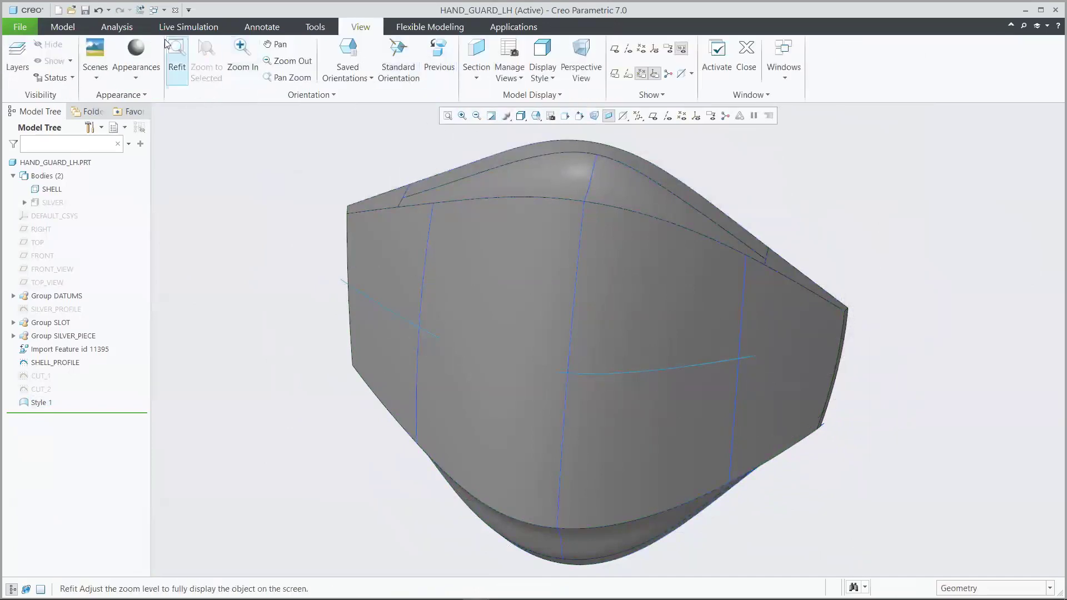
# - Restrict selection to quilts and merge the Style quilt with the end wall quilt at the shell's narrow end
pyautogui.click(66, 27)
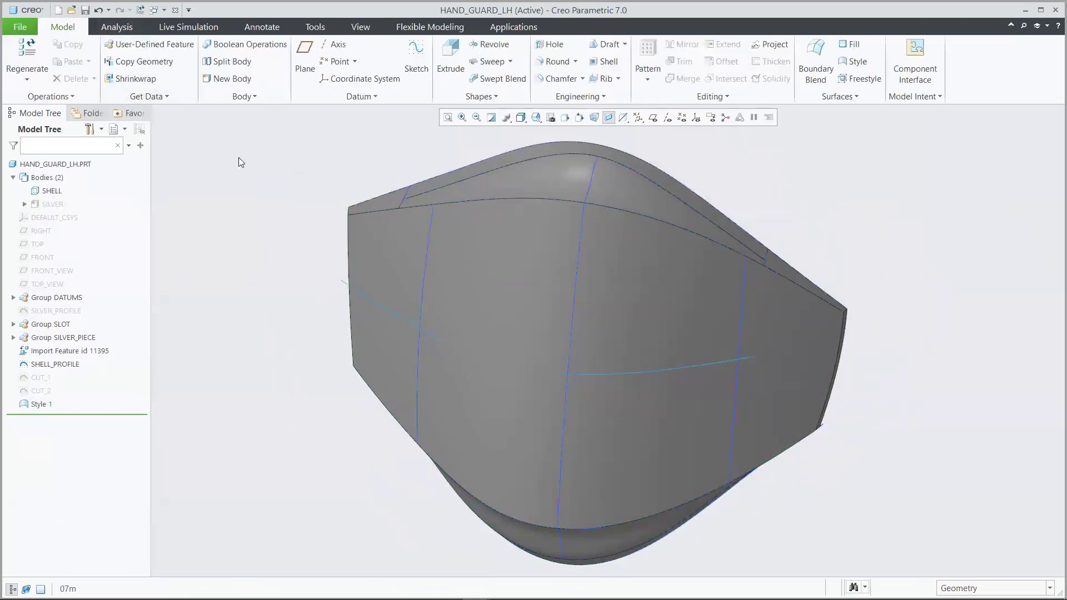
pyautogui.press('e')
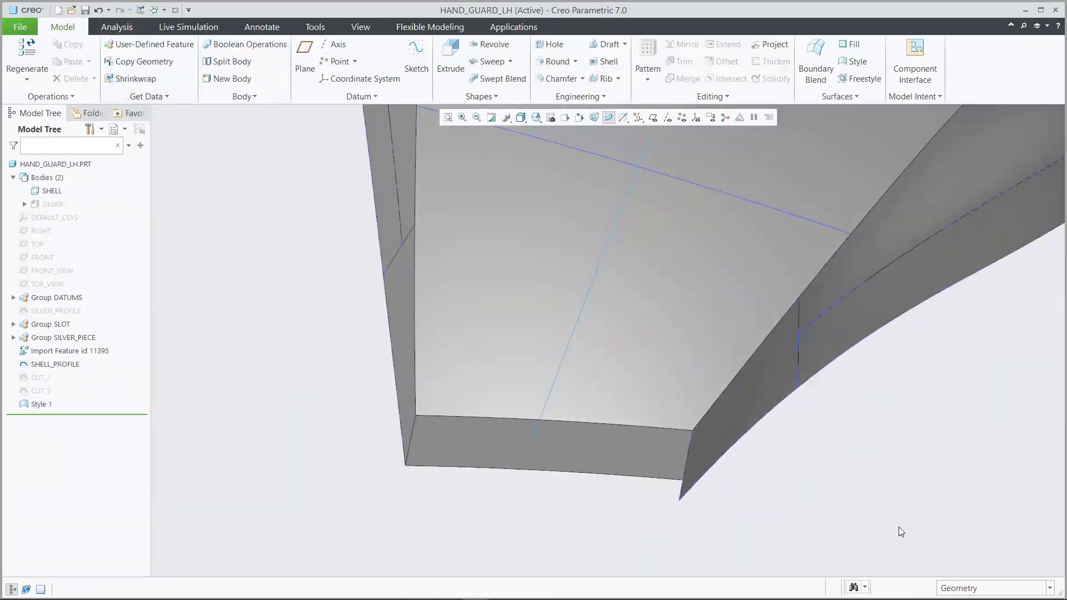
pyautogui.click(964, 587)
pyautogui.click(945, 511)
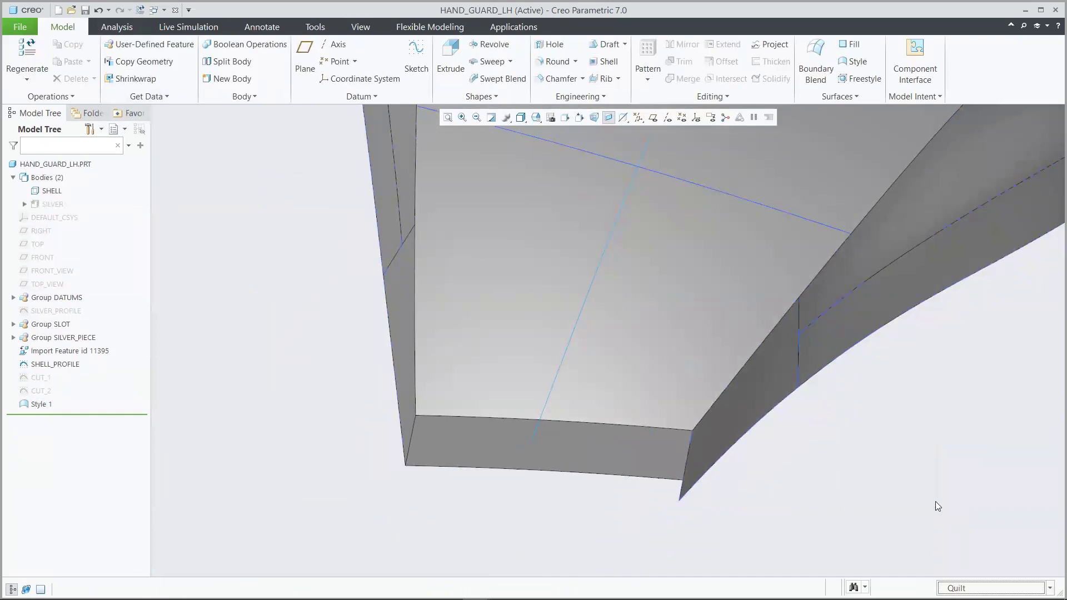
pyautogui.click(632, 332)
pyautogui.keyDown('ctrl'); pyautogui.click(618, 444); pyautogui.keyUp('ctrl')
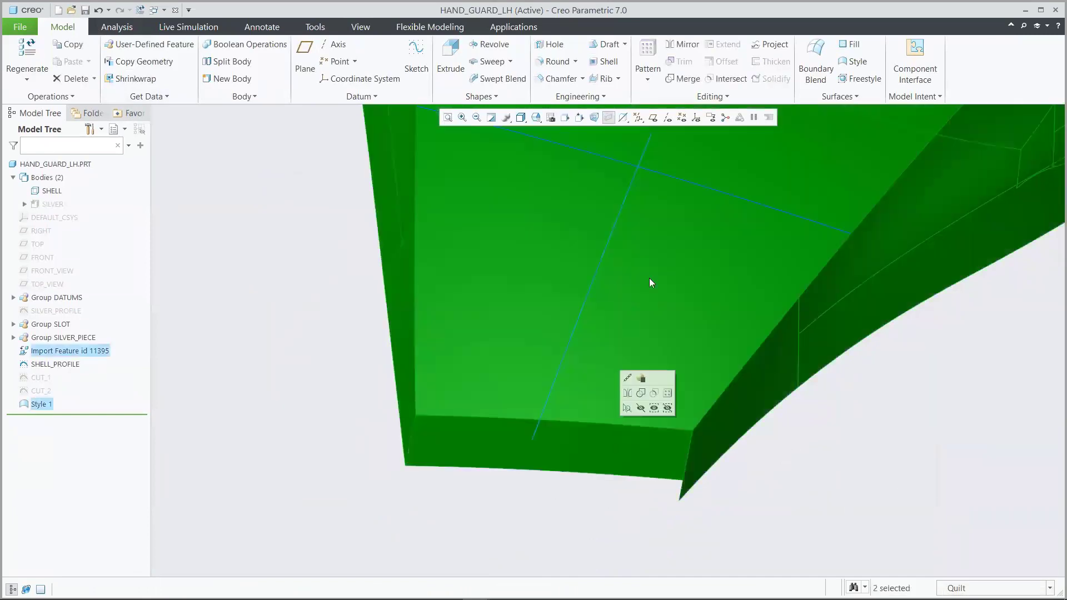
pyautogui.click(678, 80)
pyautogui.click(373, 70)
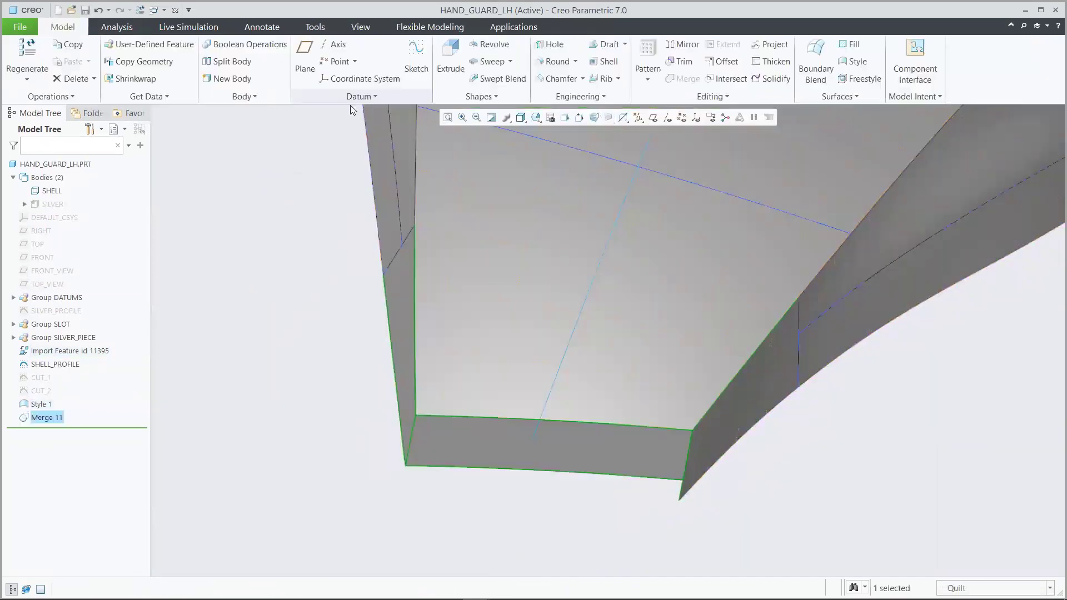
# - Merge the curved end wall quilt at the shell's opposite end with the Style quilt
pyautogui.hotkey('ctrl', 'd')
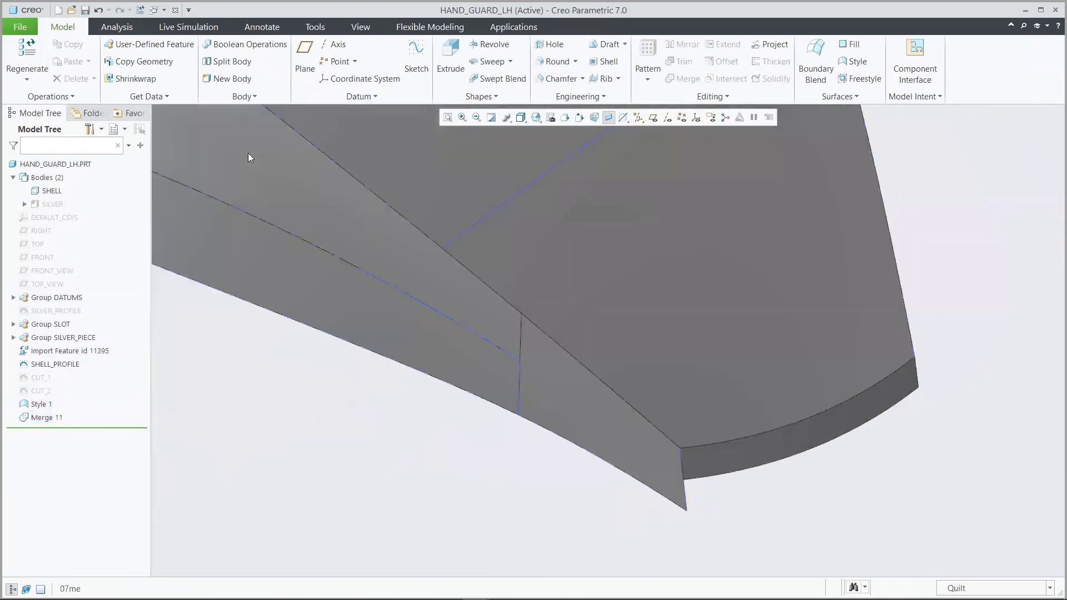
pyautogui.click(639, 281)
pyautogui.keyDown('ctrl'); pyautogui.click(737, 449); pyautogui.keyUp('ctrl')
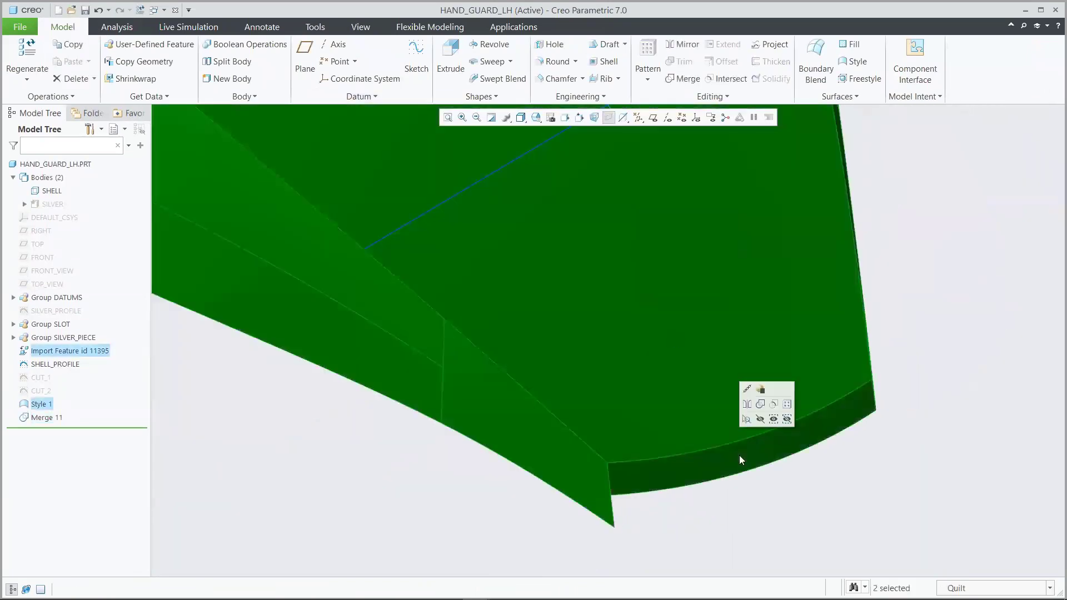
pyautogui.click(679, 79)
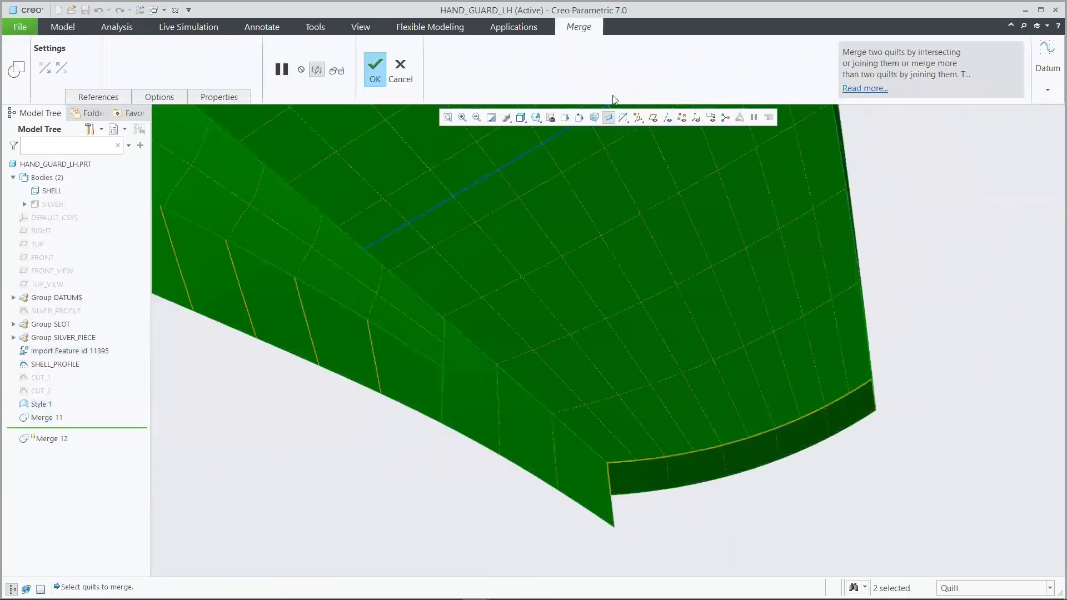
pyautogui.click(374, 69)
pyautogui.click(901, 214)
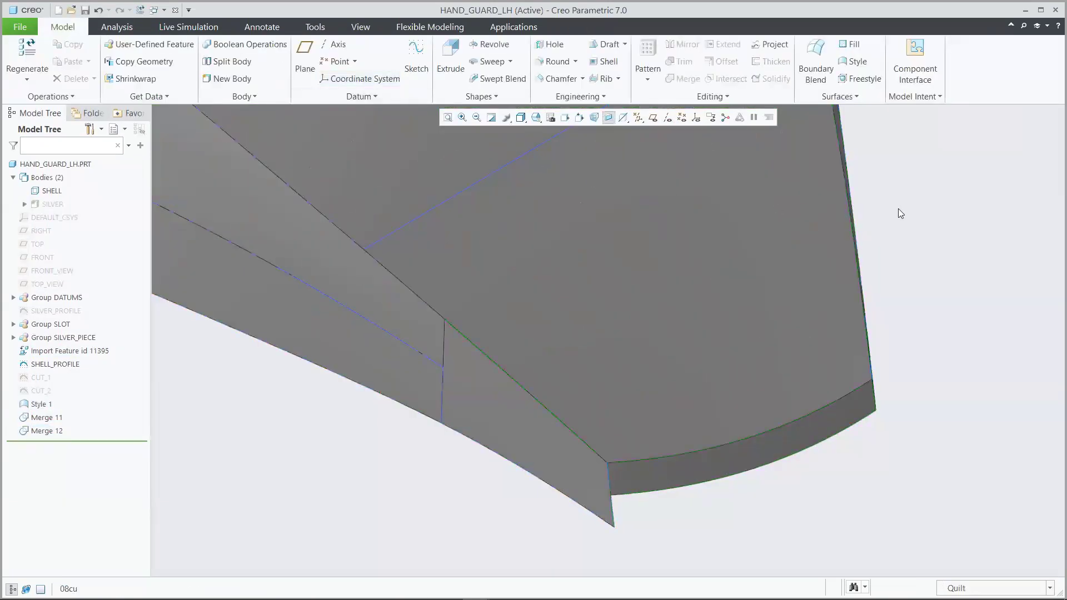
# - Extrude the CUT_1 sketch as a surface cut through all of the shell quilt, reversing the depth direction
pyautogui.hotkey('ctrl', 'd')
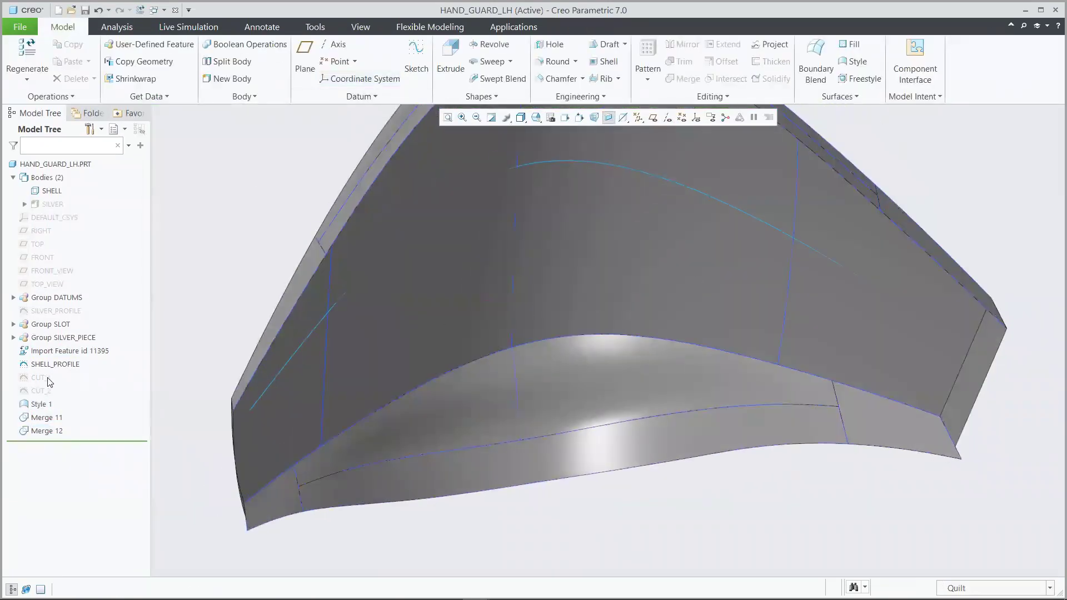
pyautogui.click(50, 379)
pyautogui.click(49, 337)
pyautogui.click(60, 78)
pyautogui.click(236, 61)
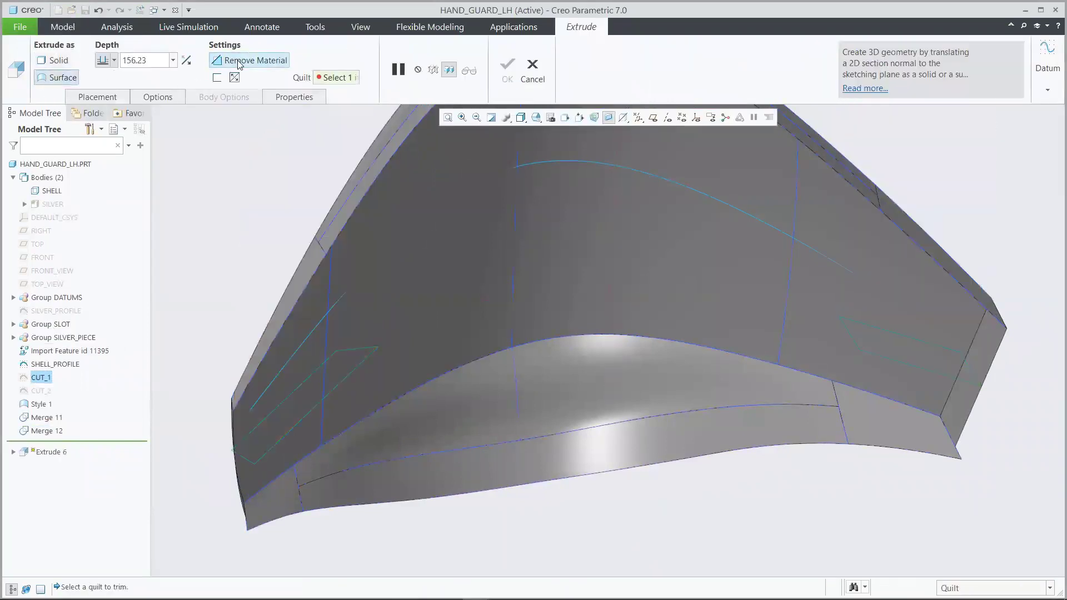
pyautogui.click(457, 243)
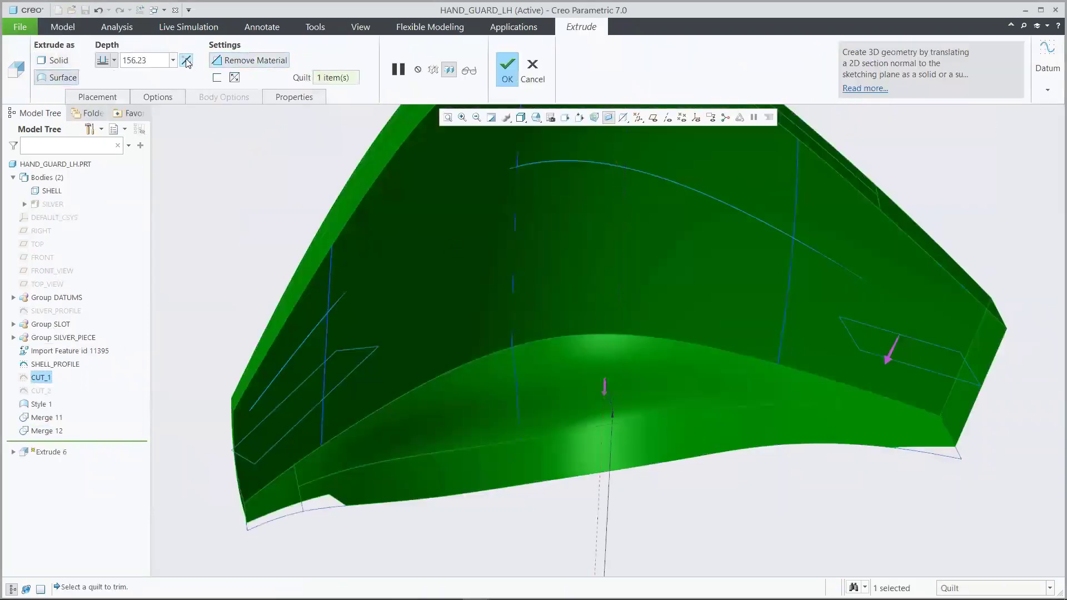
pyautogui.click(113, 61)
pyautogui.click(103, 124)
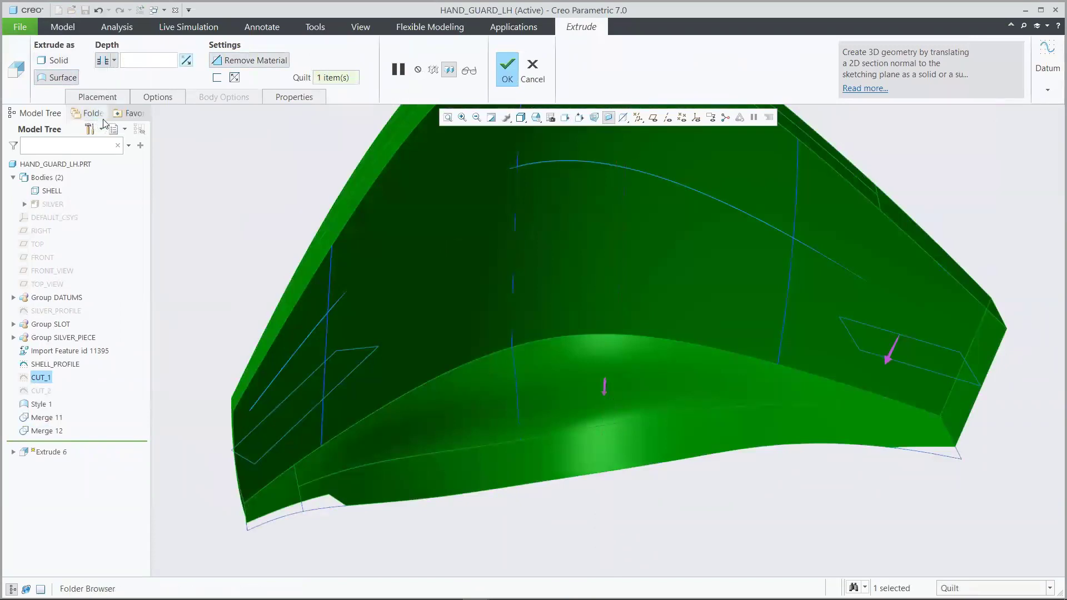
pyautogui.click(508, 71)
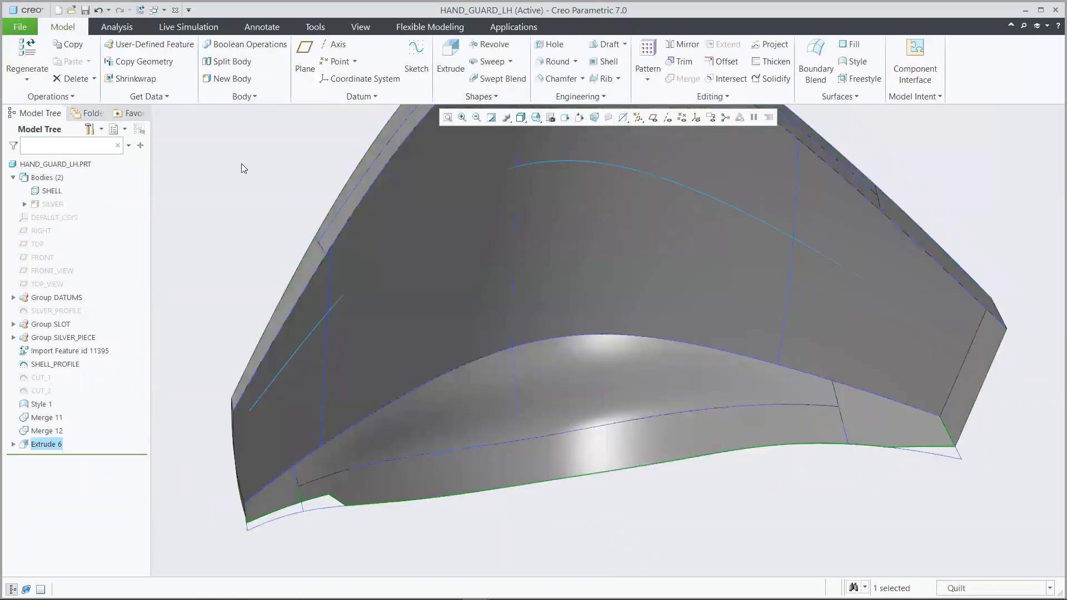
pyautogui.click(223, 166)
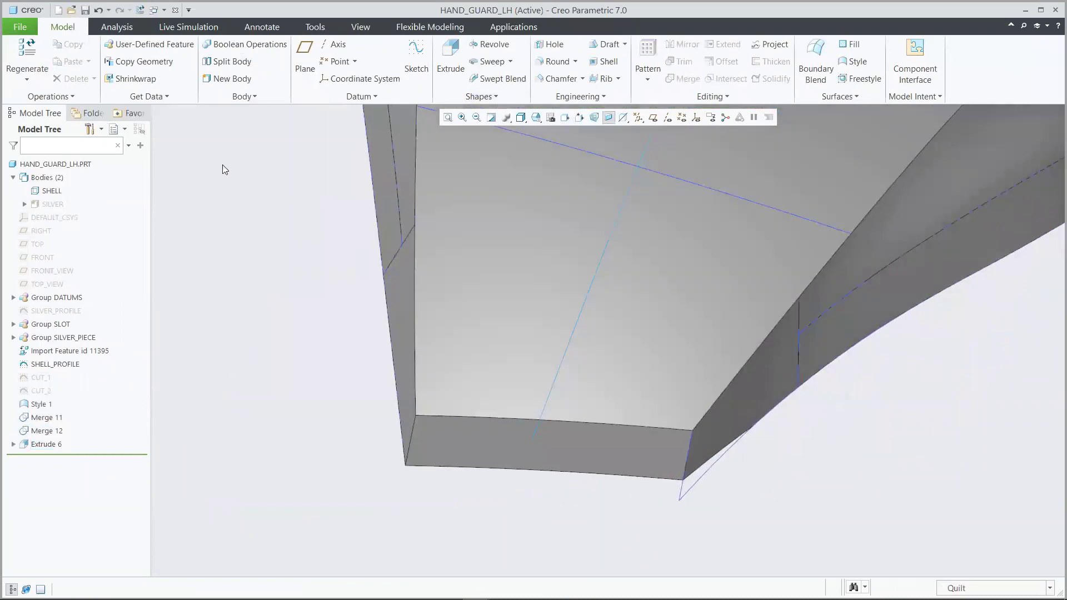
# - Round the two corner edges of the shell's narrow end wall with a 12 mm radius
pyautogui.click(556, 61)
pyautogui.click(412, 429)
pyautogui.keyDown('ctrl'); pyautogui.click(691, 448); pyautogui.keyUp('ctrl')
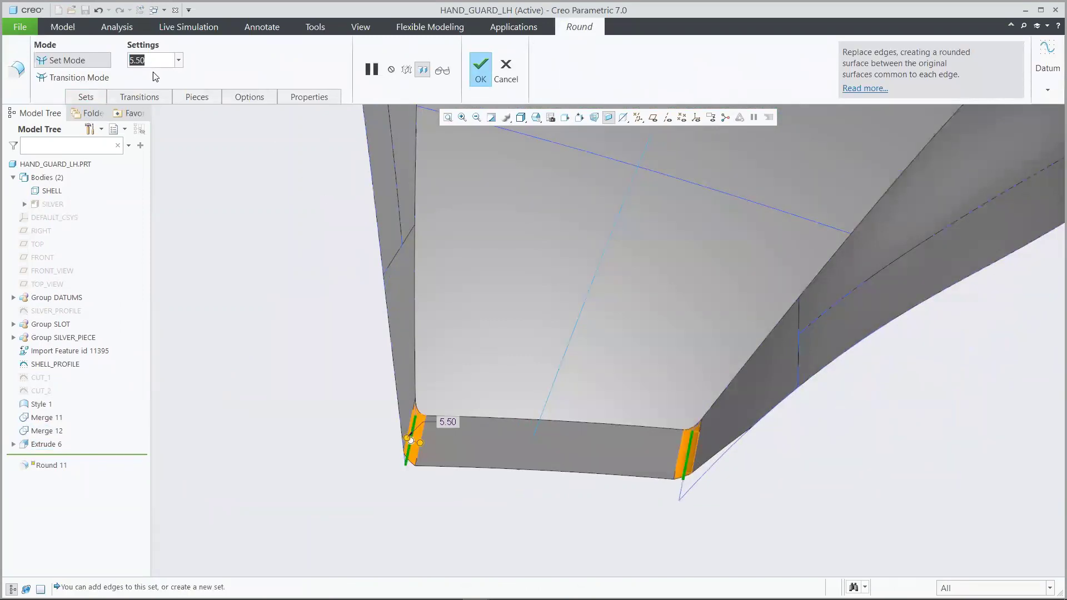
pyautogui.write('12')
pyautogui.press('Return')
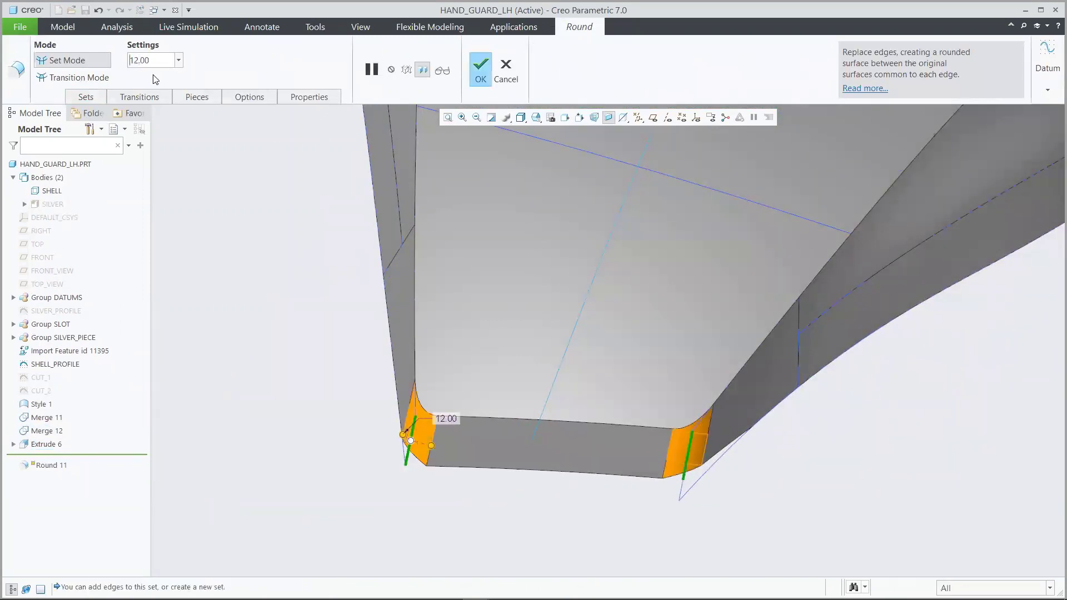
pyautogui.click(478, 69)
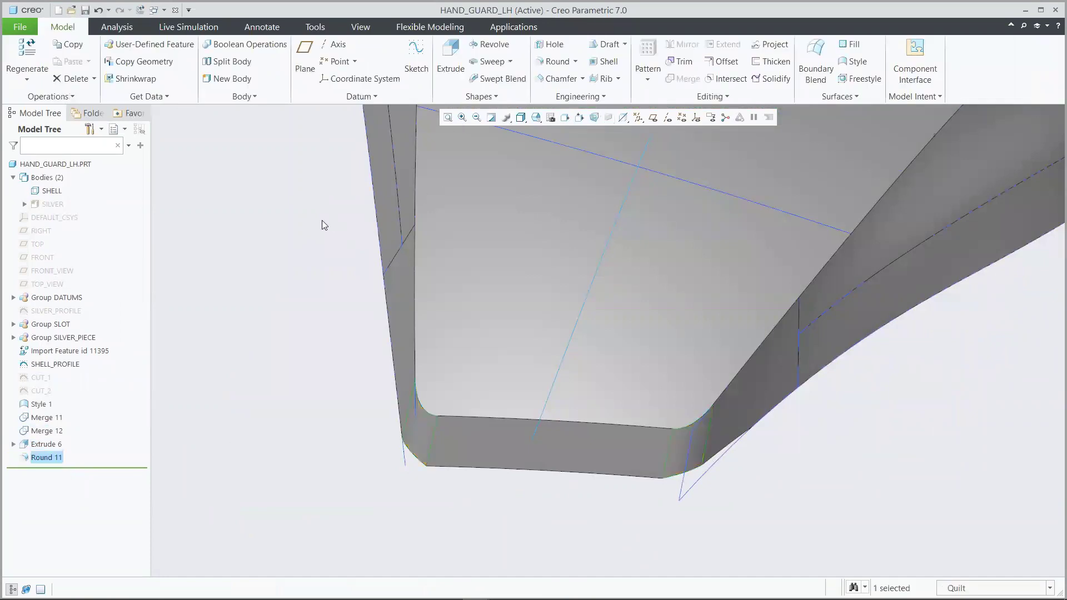
pyautogui.click(276, 223)
# - Show the hidden SHELL_SLOT quilt from the SLOT group
pyautogui.hotkey('ctrl', 'd')
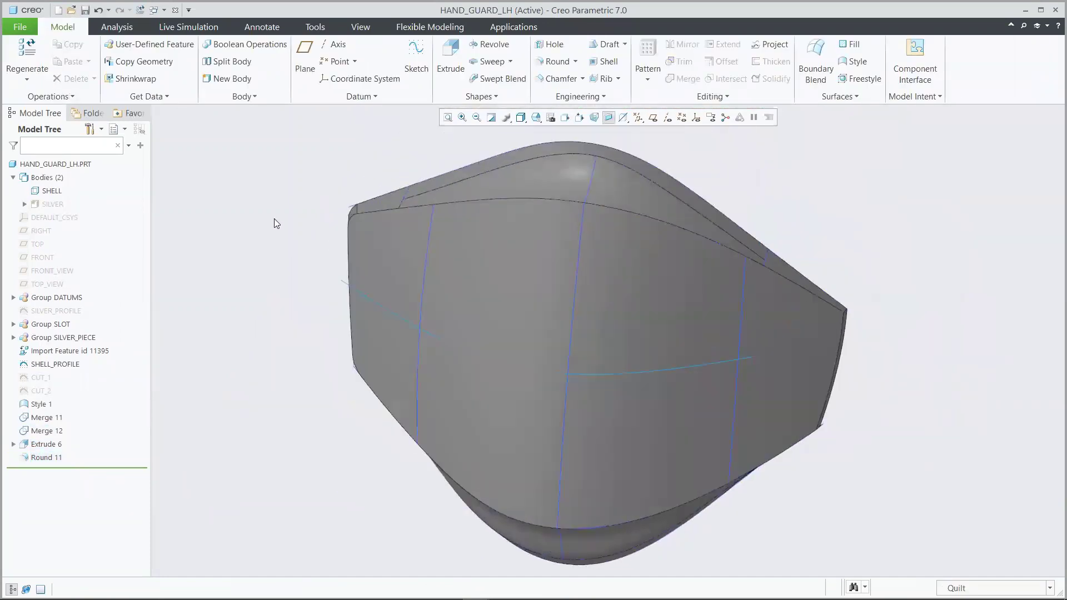
pyautogui.click(14, 325)
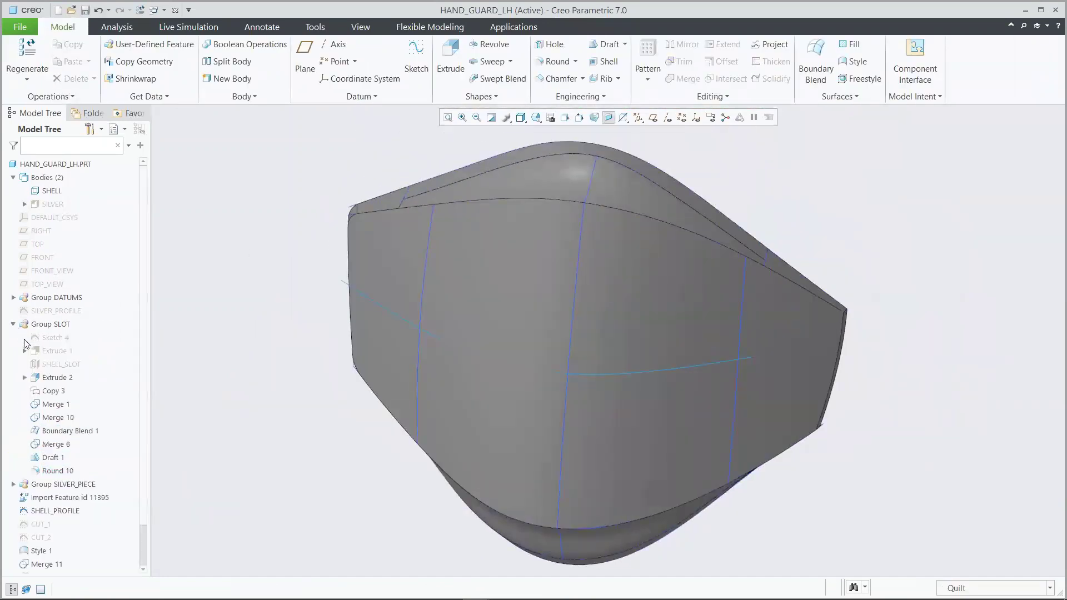
pyautogui.click(61, 365)
pyautogui.click(105, 318)
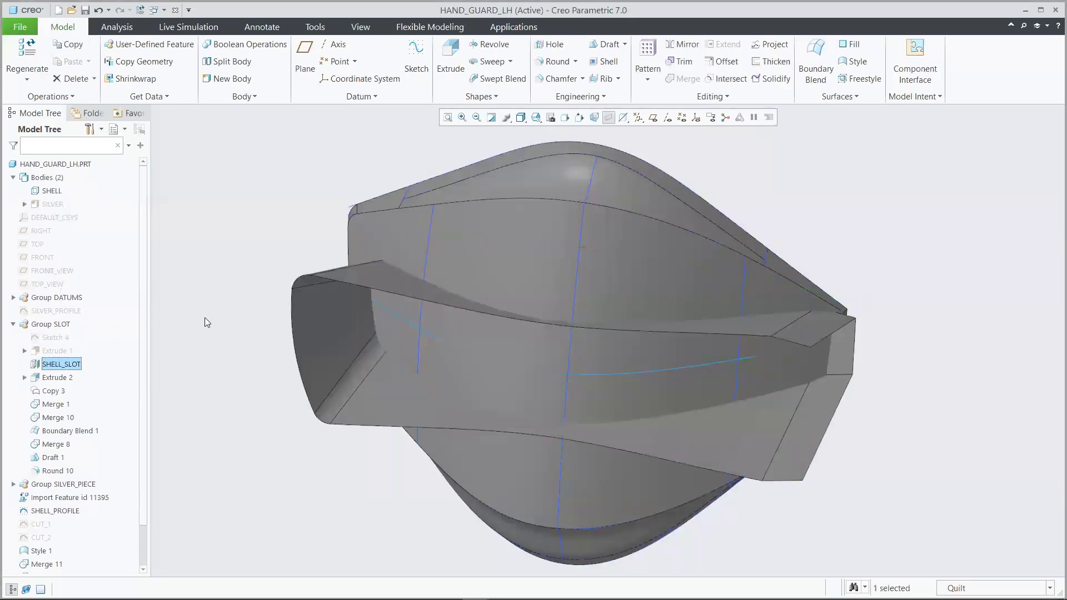
pyautogui.click(205, 318)
# - Merge the shell quilt with the SHELL_SLOT quilt, flipping the kept side so the slot is recessed into the shell
pyautogui.click(473, 249)
pyautogui.keyDown('ctrl'); pyautogui.click(359, 311); pyautogui.keyUp('ctrl')
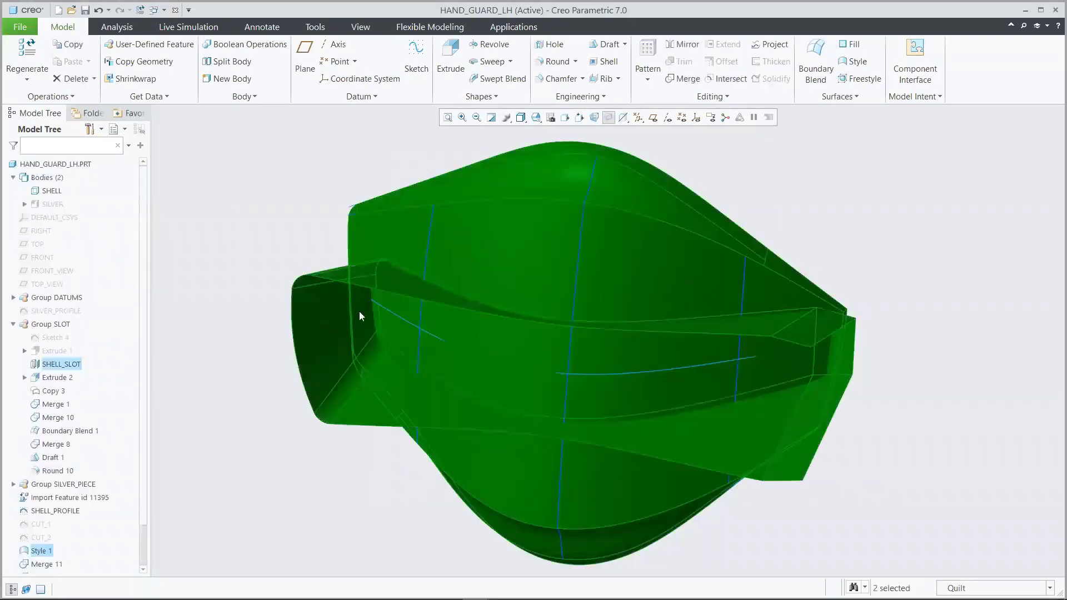
pyautogui.click(679, 82)
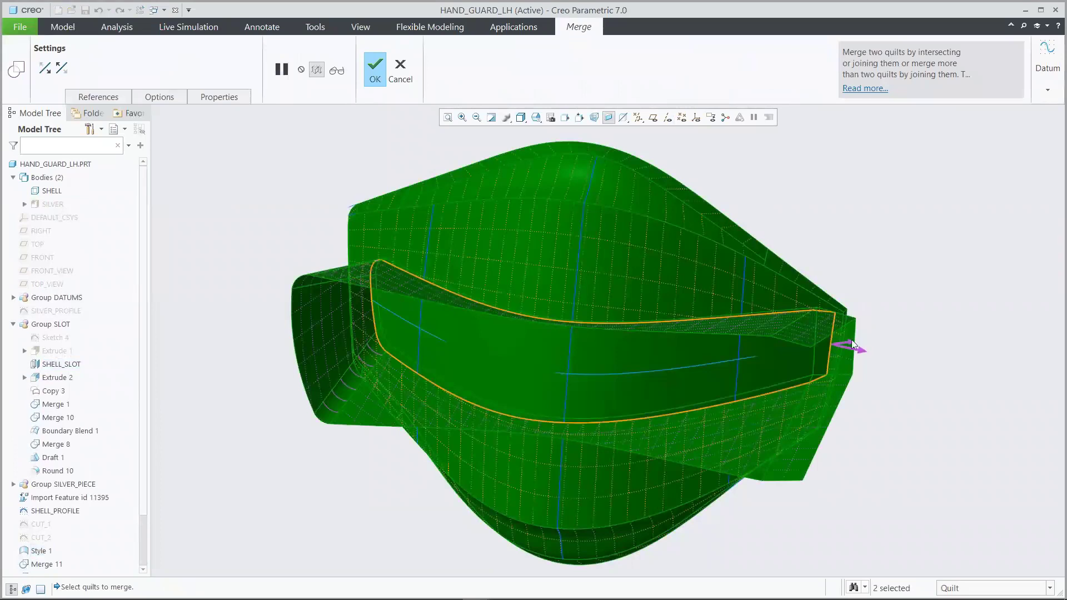
pyautogui.click(857, 349)
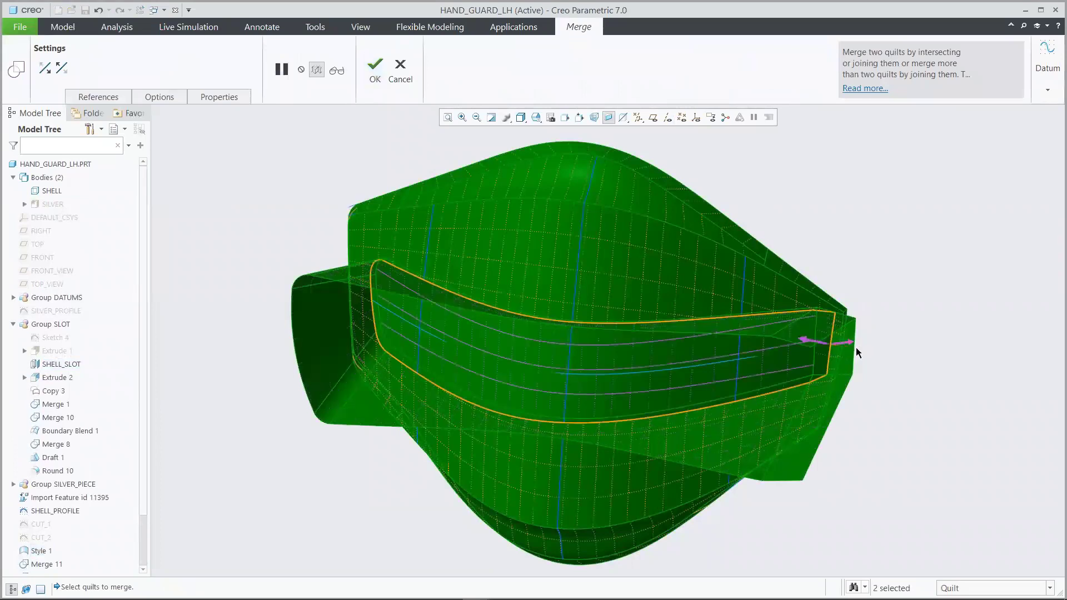
pyautogui.click(376, 68)
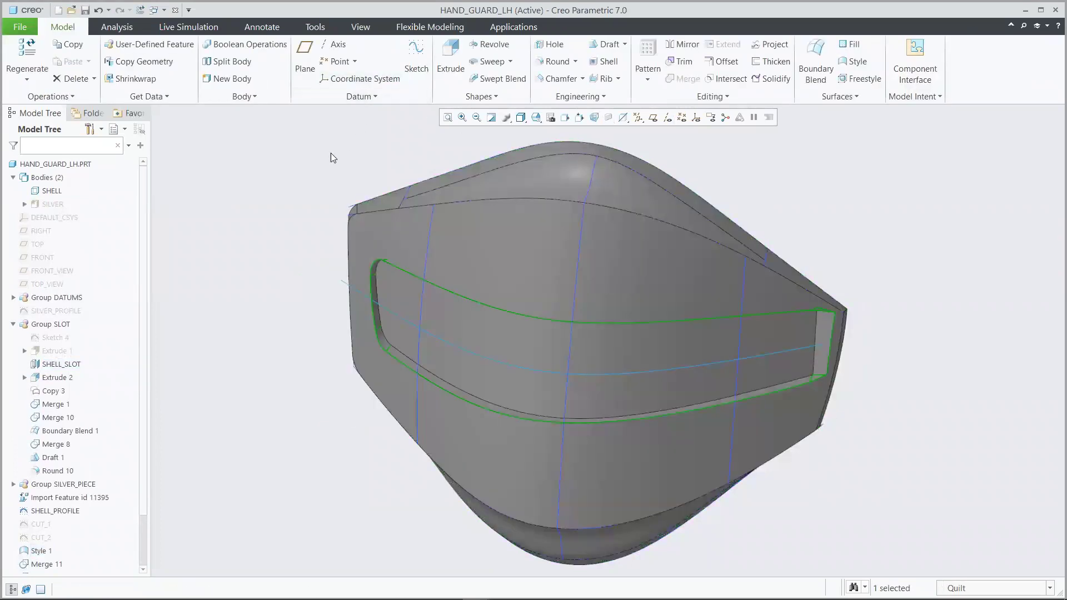
pyautogui.click(13, 324)
# - Extrude the CUT_2 sketch as a surface cut through all of the shell quilt, reversing the depth direction
pyautogui.hotkey('ctrl', 'd')
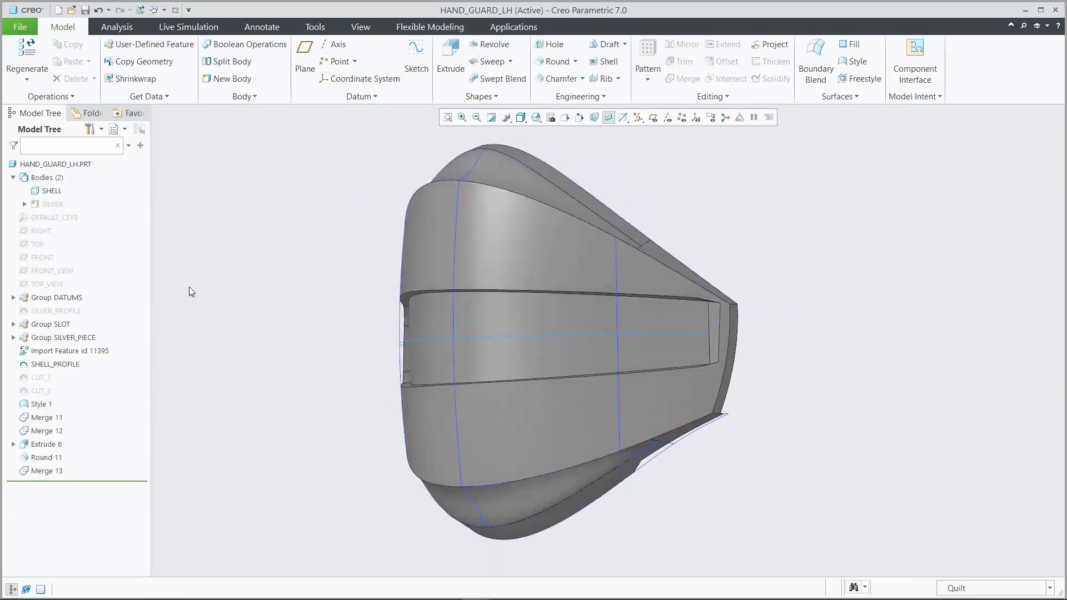
pyautogui.click(44, 391)
pyautogui.click(52, 337)
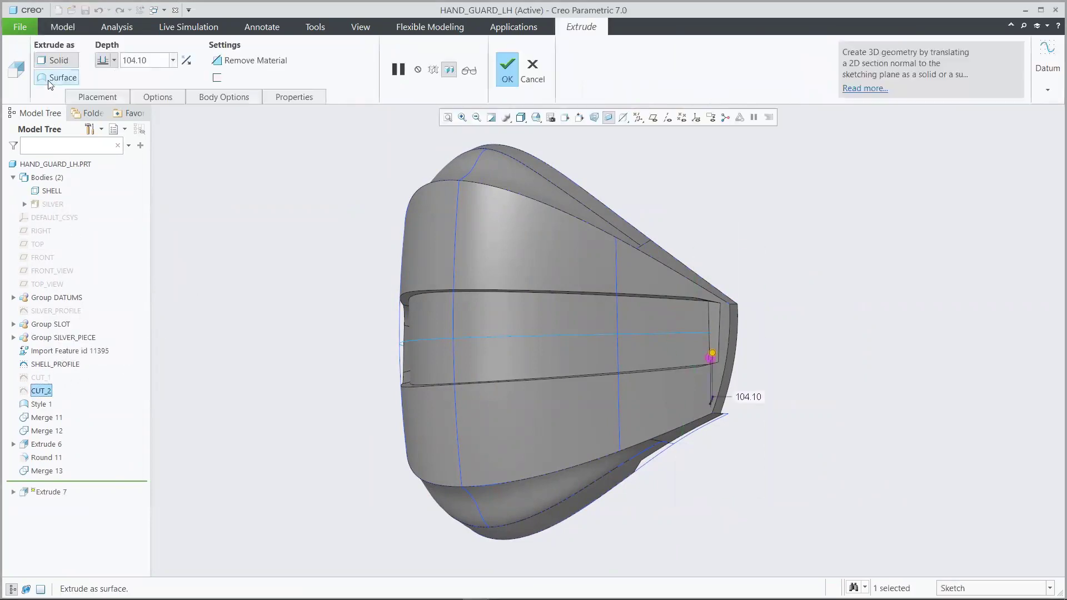
pyautogui.click(50, 79)
pyautogui.click(228, 62)
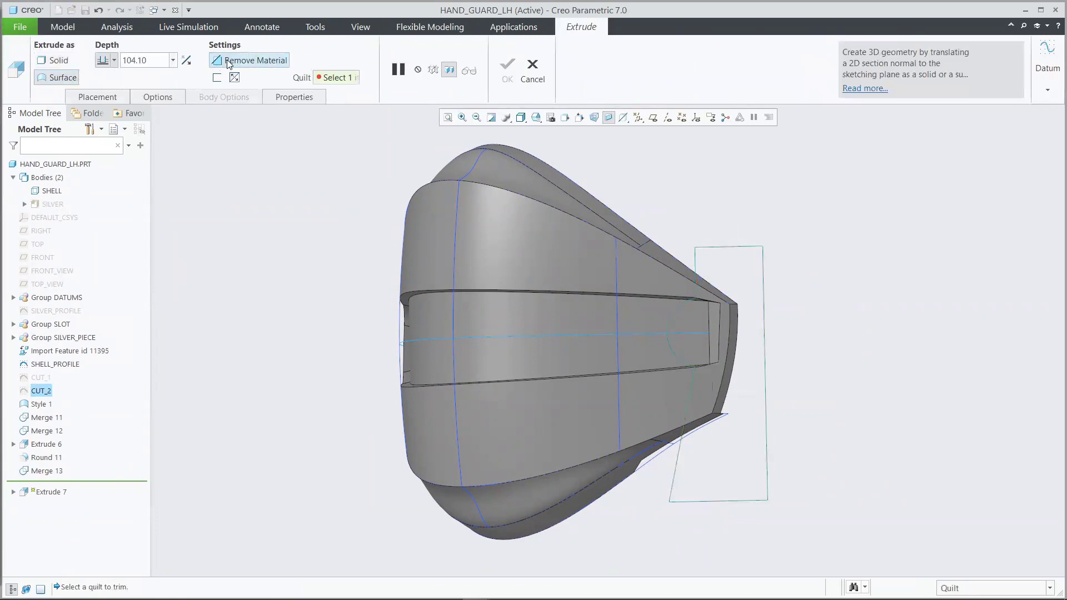
pyautogui.click(519, 228)
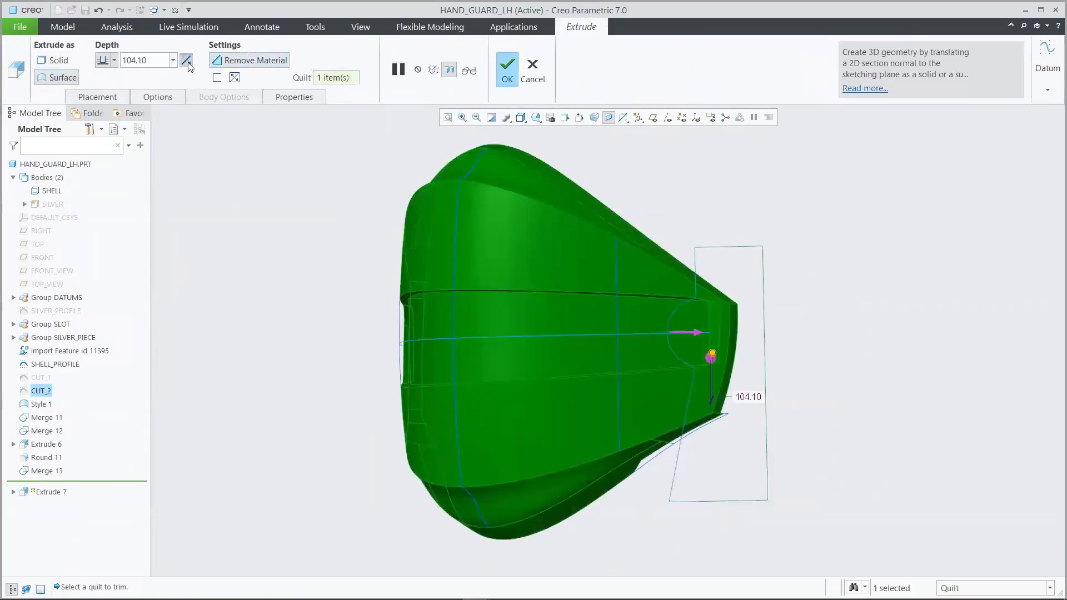
pyautogui.click(114, 60)
pyautogui.click(105, 120)
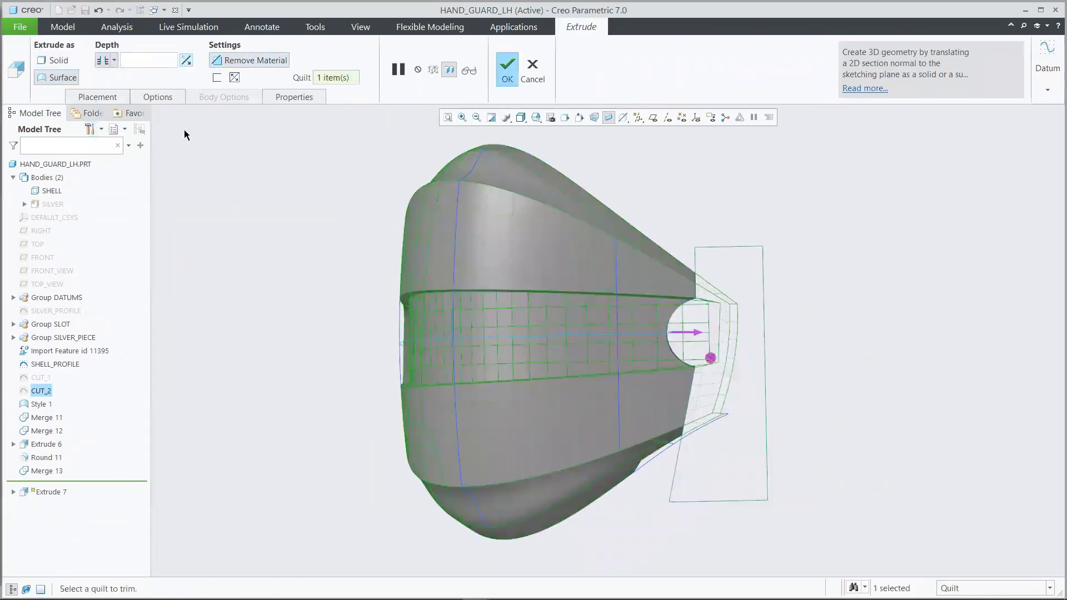
pyautogui.click(506, 68)
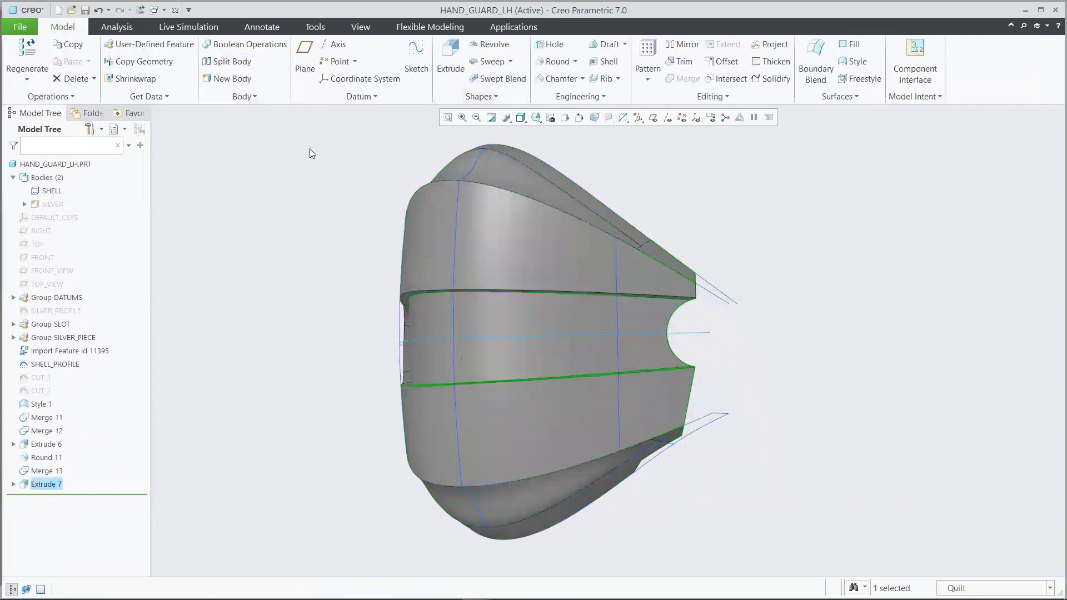
pyautogui.click(312, 154)
# - Add a chordal round with a 4 mm chord along the outer edge chain separating the shell's main face from its sides
pyautogui.hotkey('ctrl', 'd')
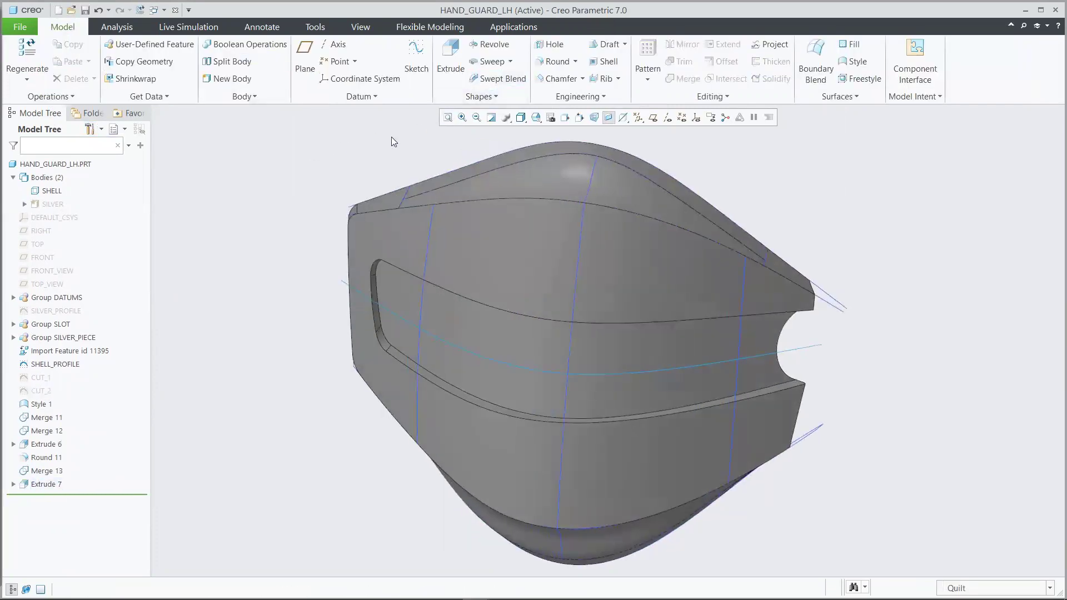
pyautogui.click(565, 65)
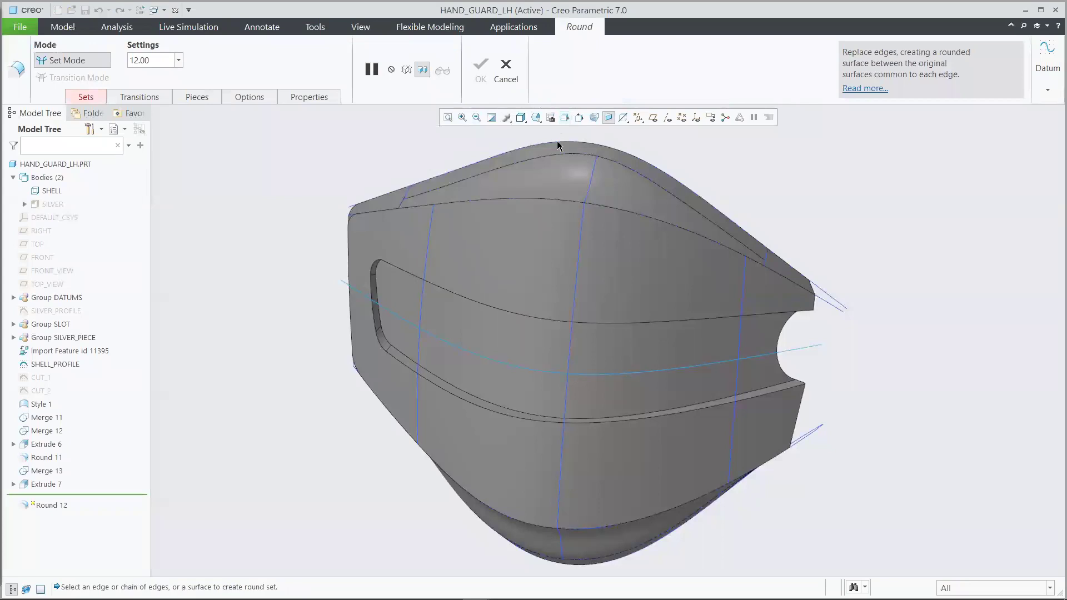
pyautogui.click(545, 199)
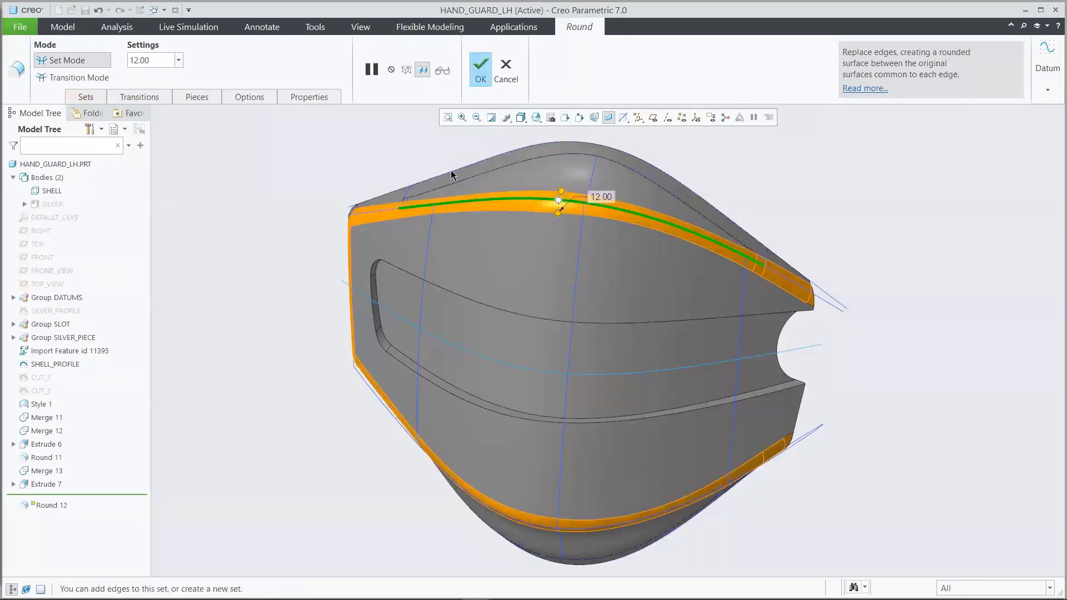
pyautogui.click(86, 97)
pyautogui.click(177, 248)
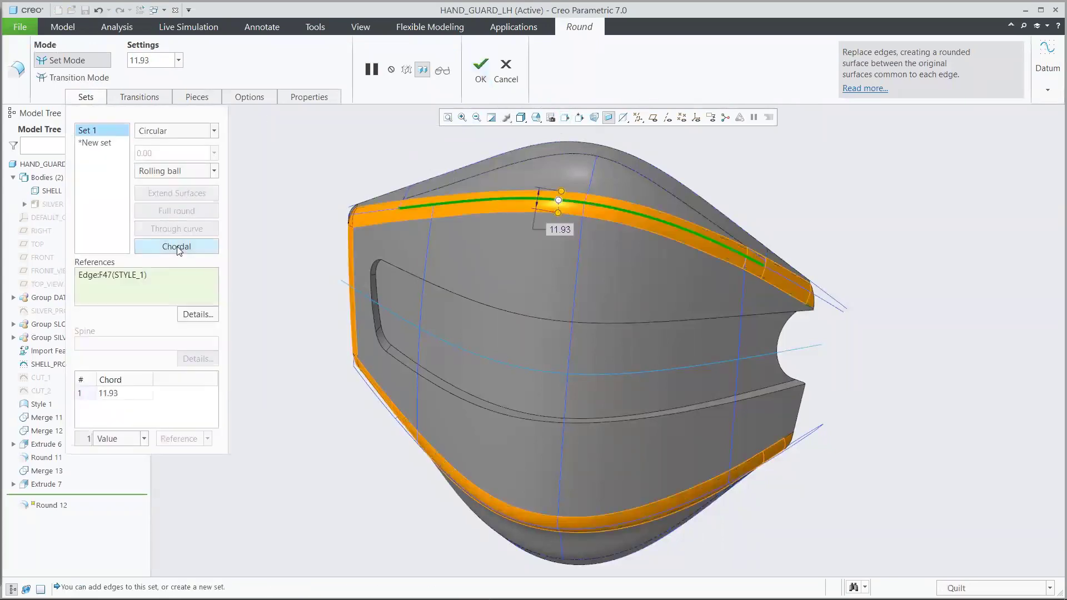
pyautogui.click(159, 62)
pyautogui.write('4')
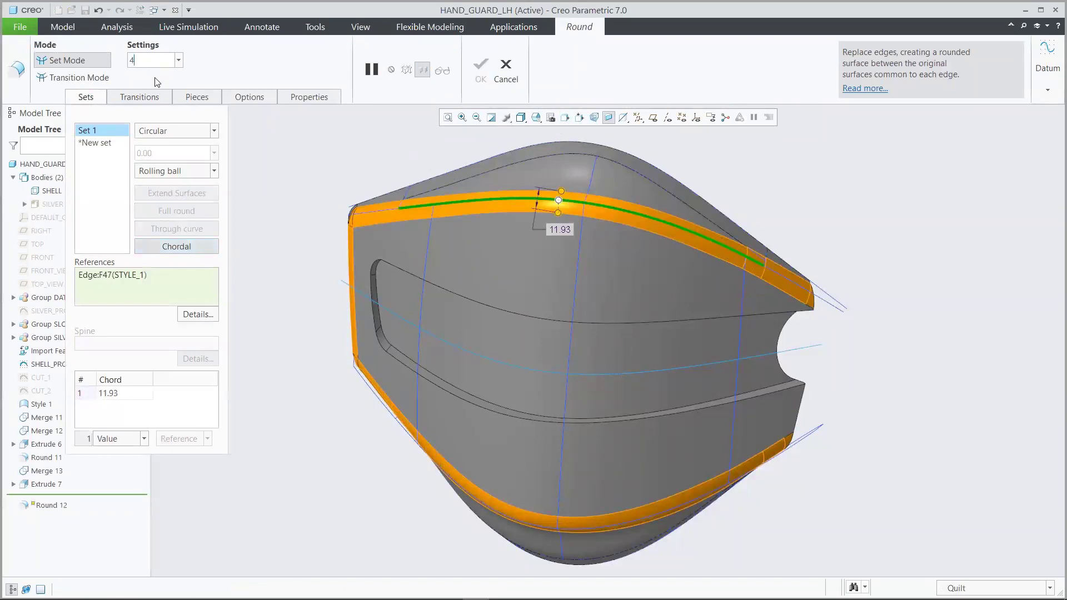
pyautogui.press('Return')
pyautogui.click(480, 67)
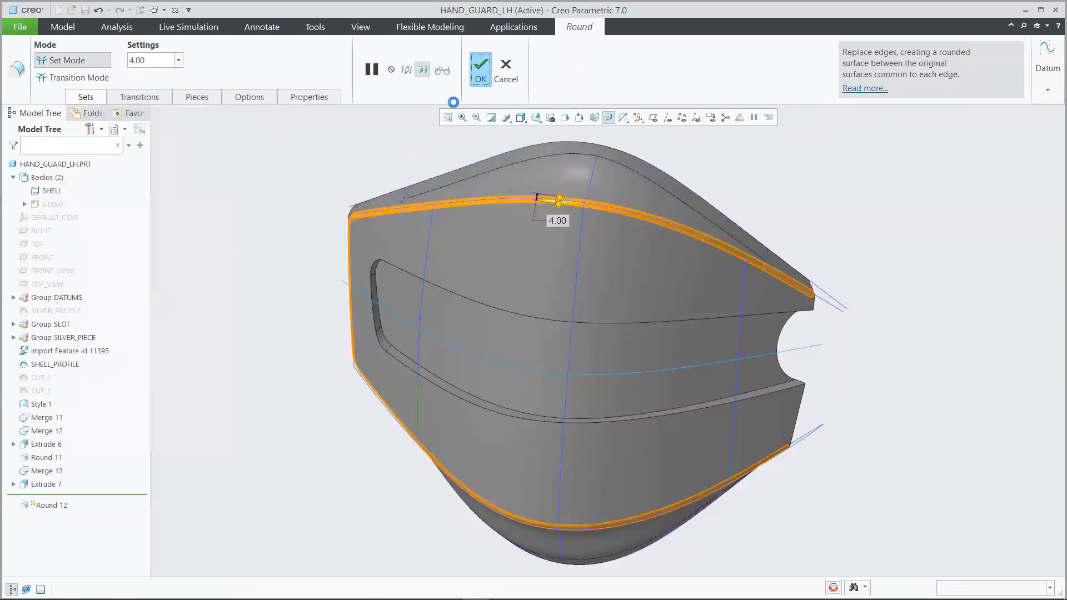
# - Round the slot's outer edge chain on the shell with a 2.5 mm radius
pyautogui.click(556, 62)
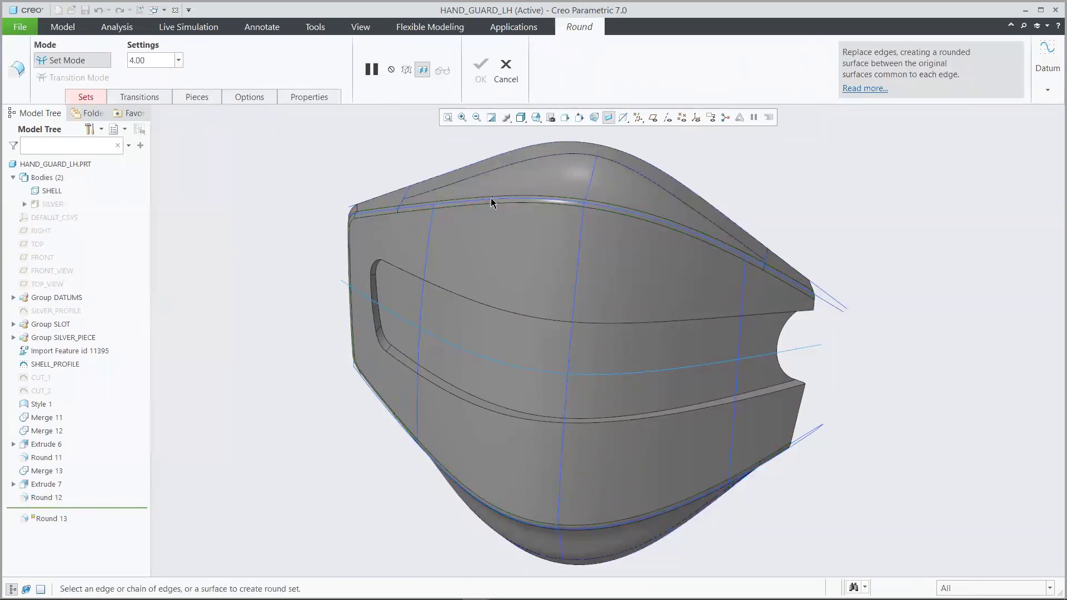
pyautogui.click(453, 293)
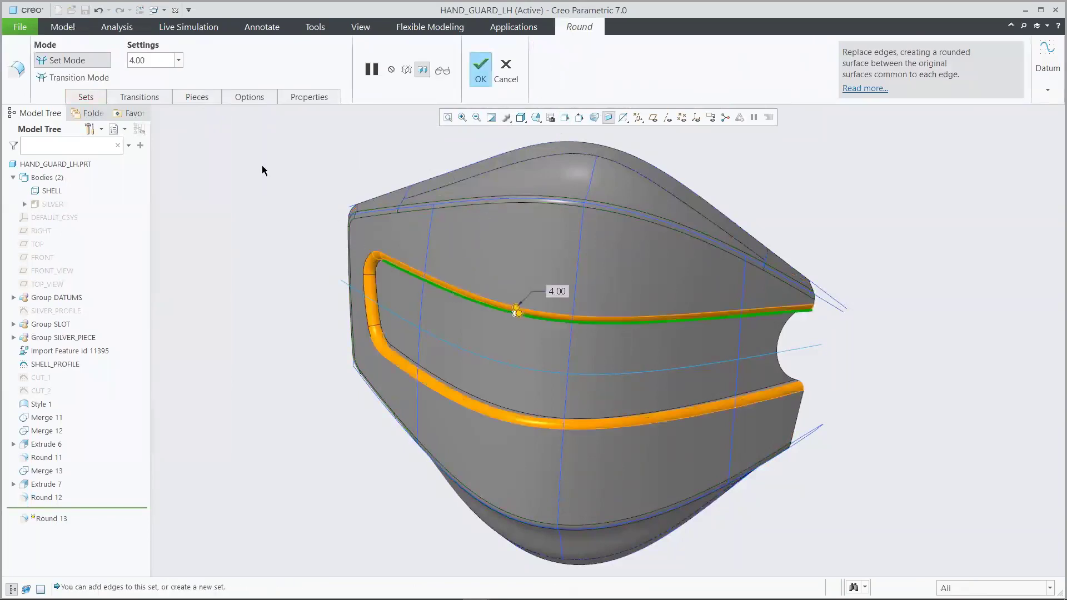
pyautogui.click(148, 60)
pyautogui.write('2')
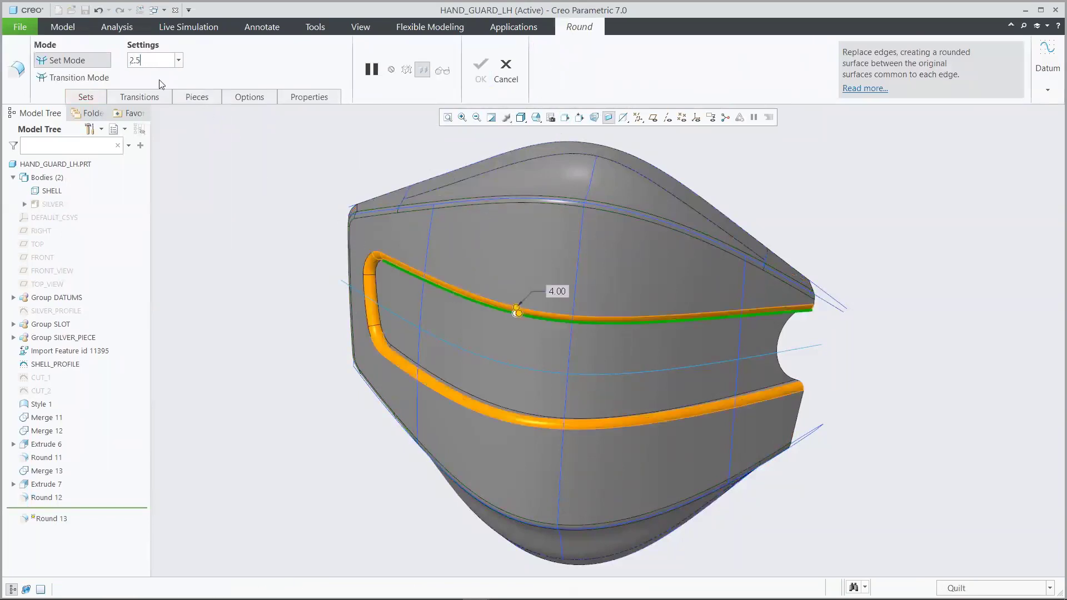
pyautogui.write('.5')
pyautogui.press('Return')
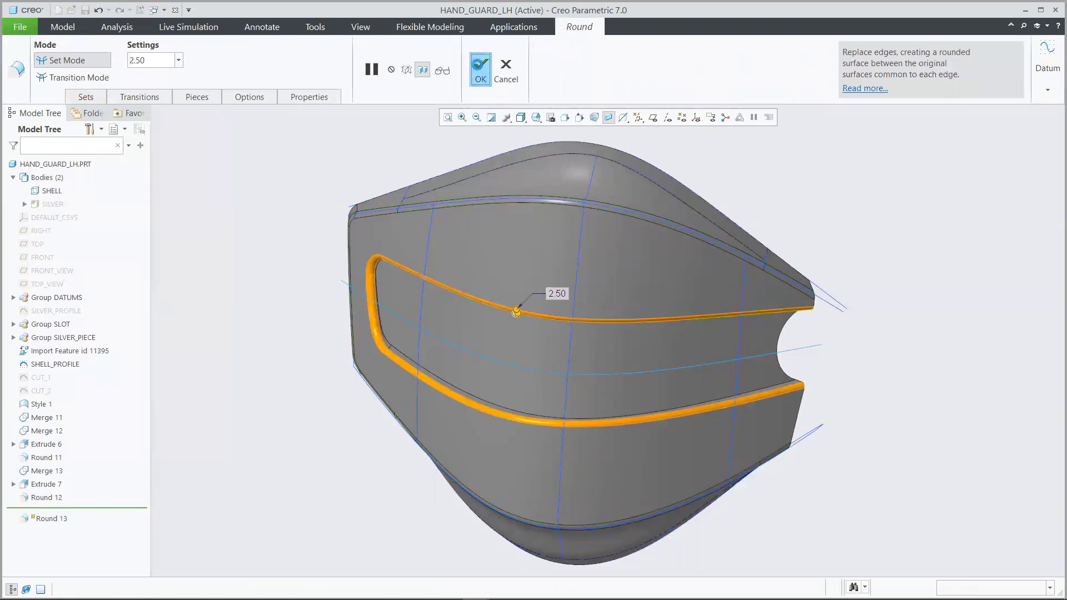
pyautogui.click(480, 70)
pyautogui.click(276, 154)
pyautogui.hotkey('ctrl', 'd')
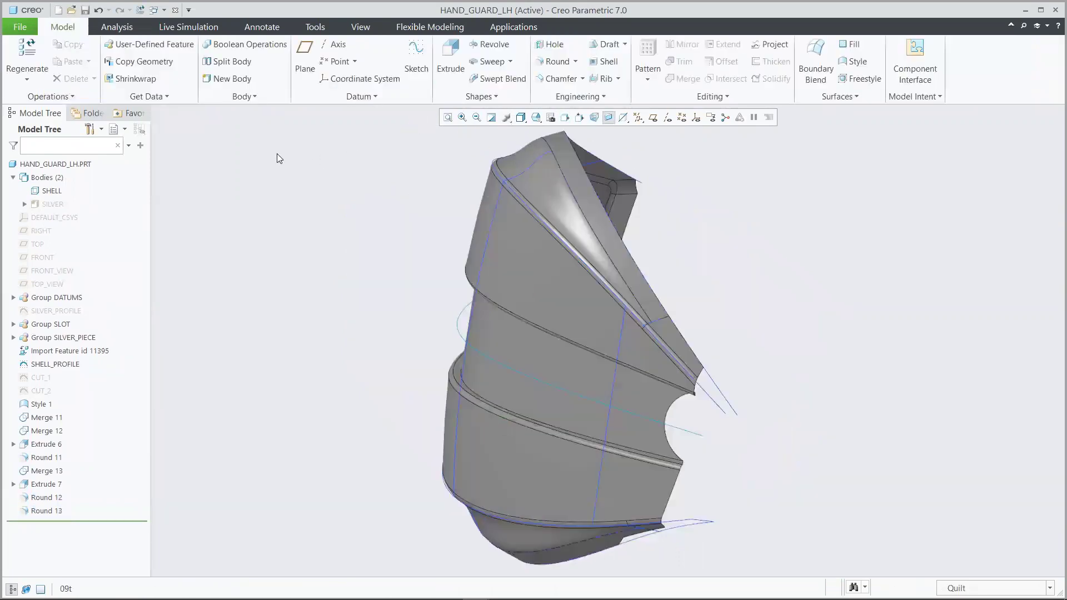
# - Thicken the shell quilt by 1.5 mm, adding the material to the SHELL body
pyautogui.click(550, 218)
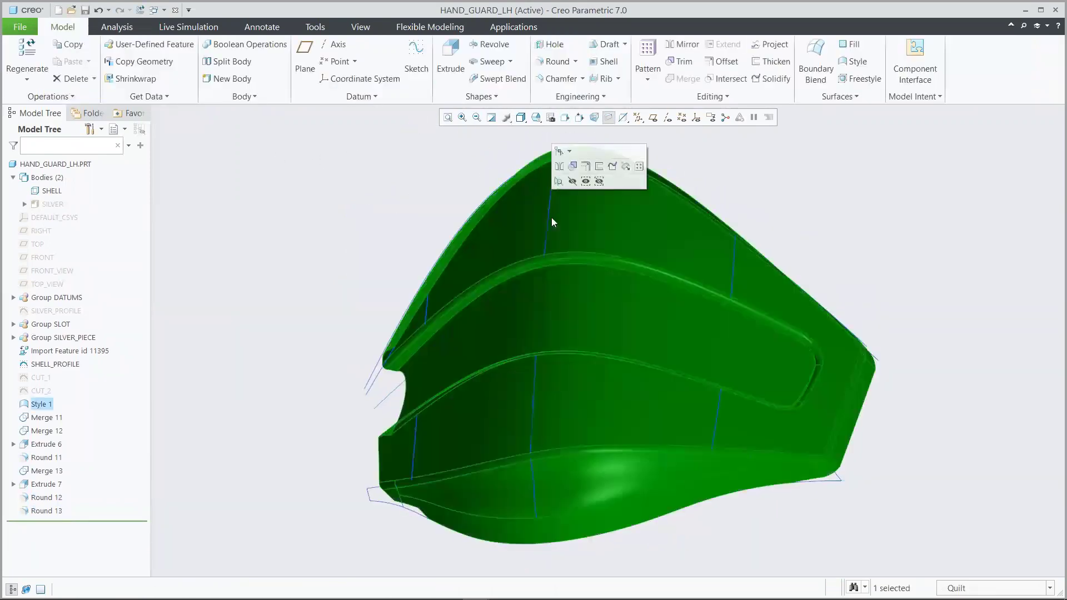
pyautogui.click(603, 167)
pyautogui.click(225, 96)
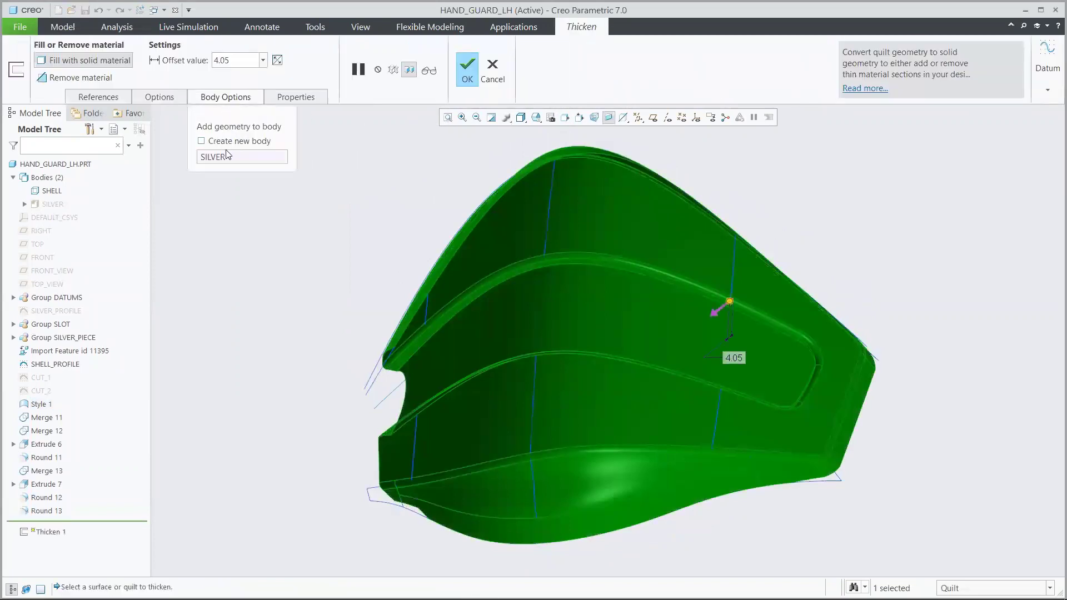
pyautogui.click(212, 157)
pyautogui.click(52, 191)
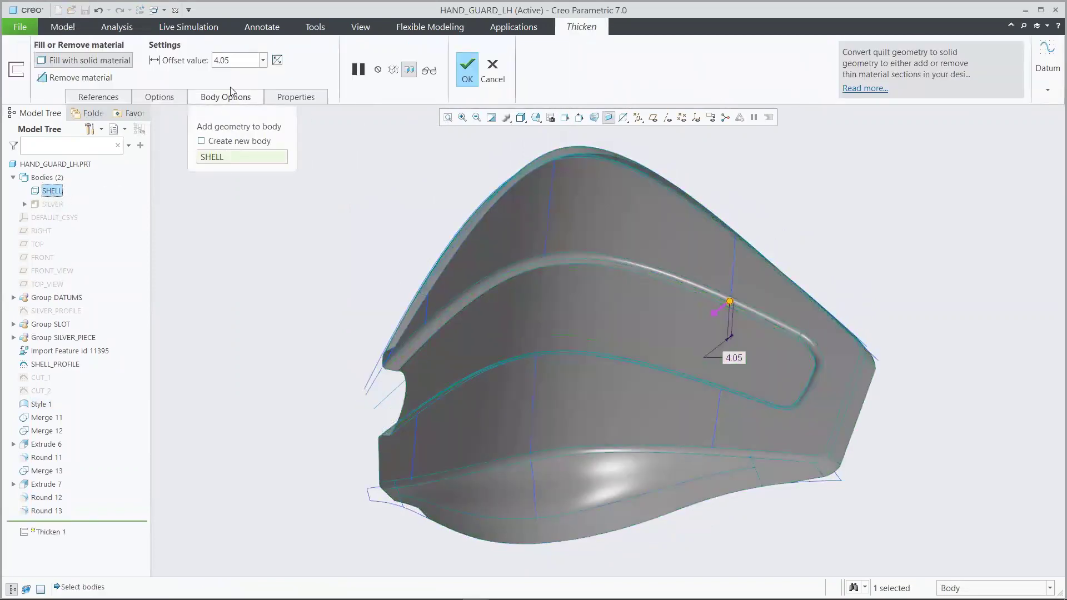
pyautogui.write('1.50')
pyautogui.press('Return')
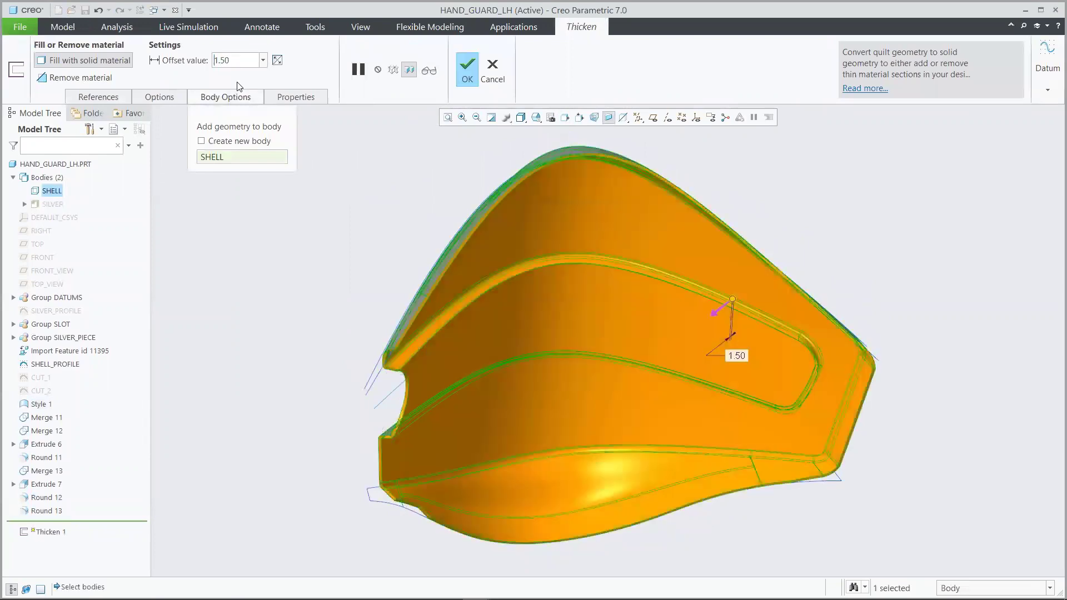
pyautogui.click(466, 62)
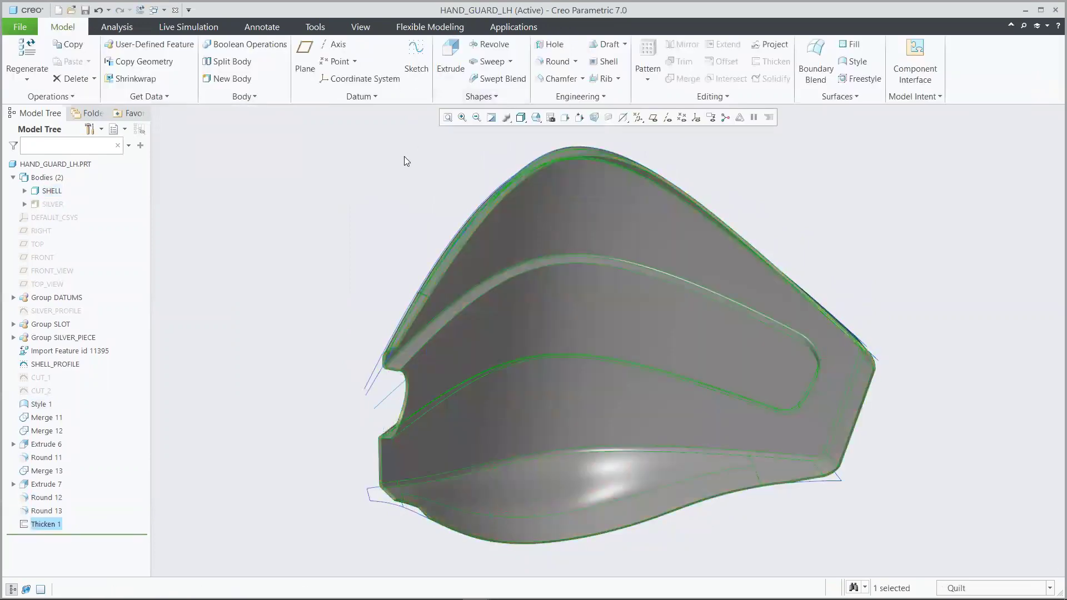
pyautogui.hotkey('ctrl', 'd')
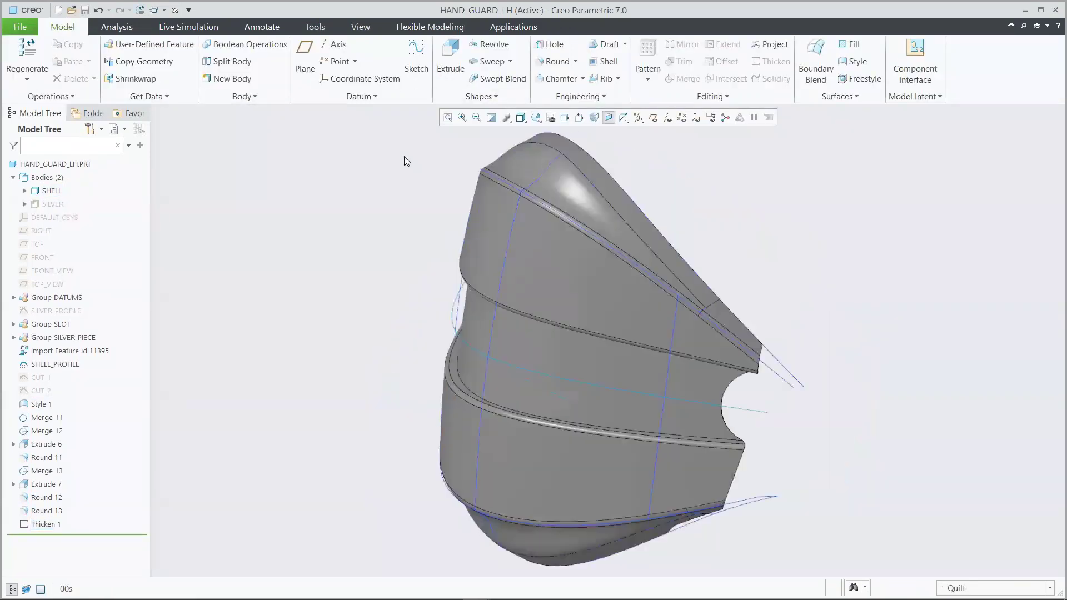
# - Hide the import feature, SHELL_PROFILE and Style 1, and show the SILVER body
pyautogui.click(97, 353)
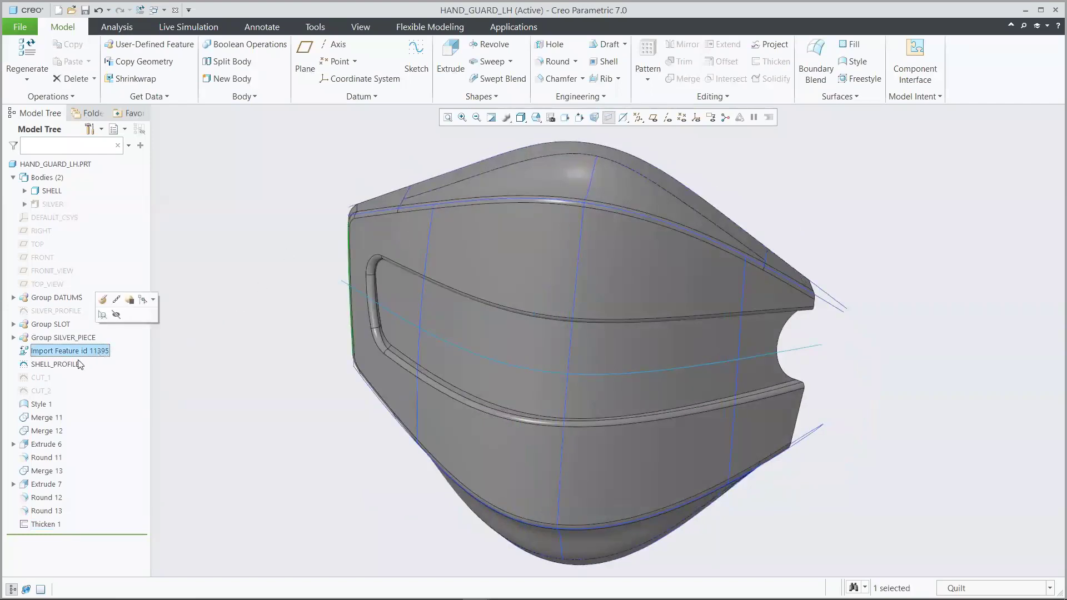
pyautogui.keyDown('ctrl'); pyautogui.click(65, 364); pyautogui.keyUp('ctrl')
pyautogui.keyDown('ctrl'); pyautogui.click(50, 405); pyautogui.keyUp('ctrl')
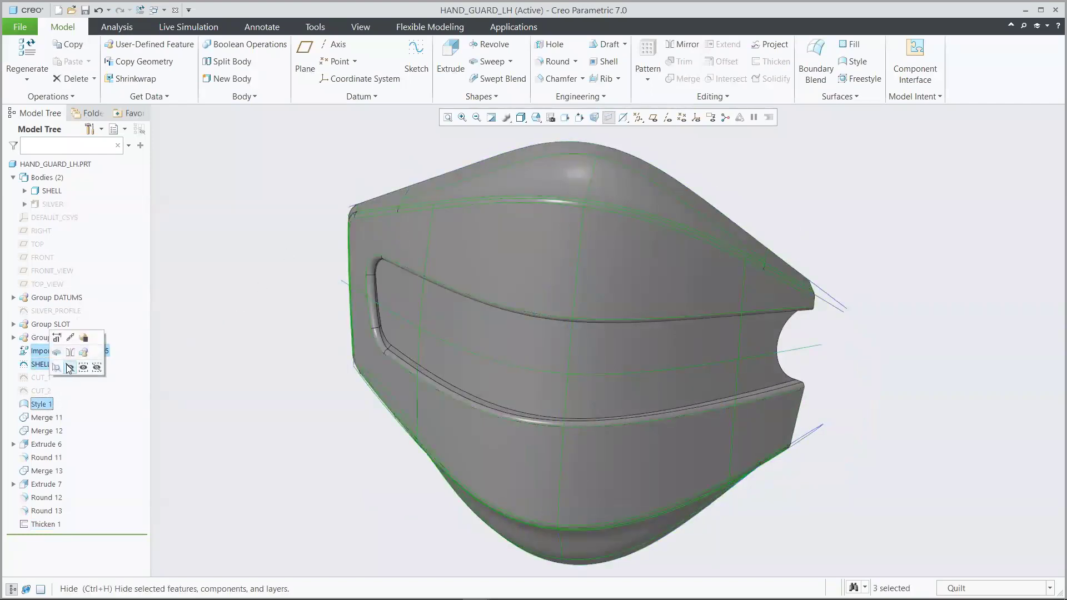
pyautogui.click(70, 371)
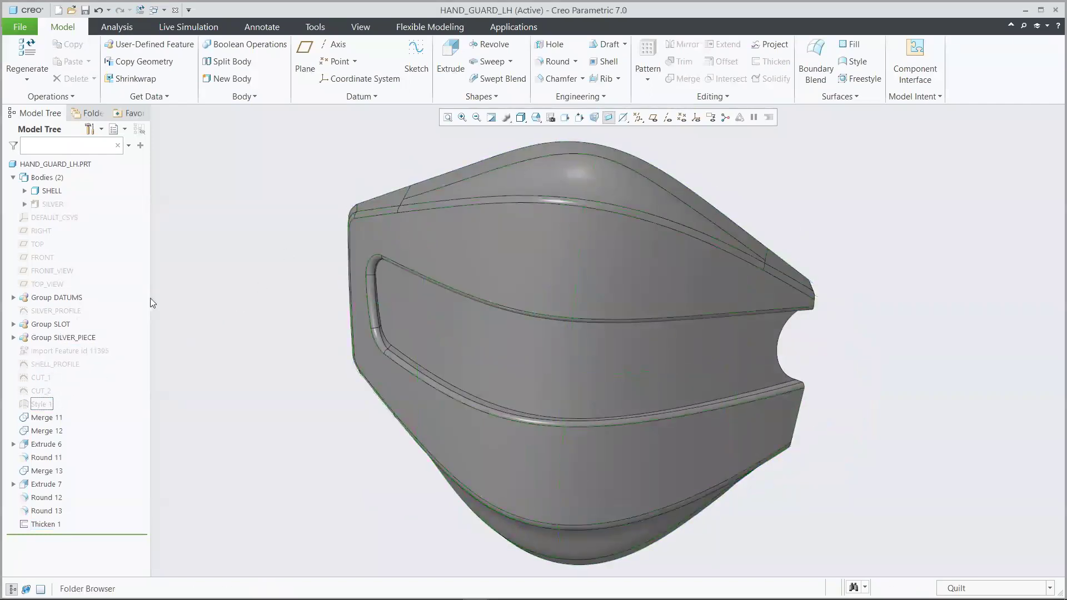
pyautogui.click(53, 204)
pyautogui.click(82, 167)
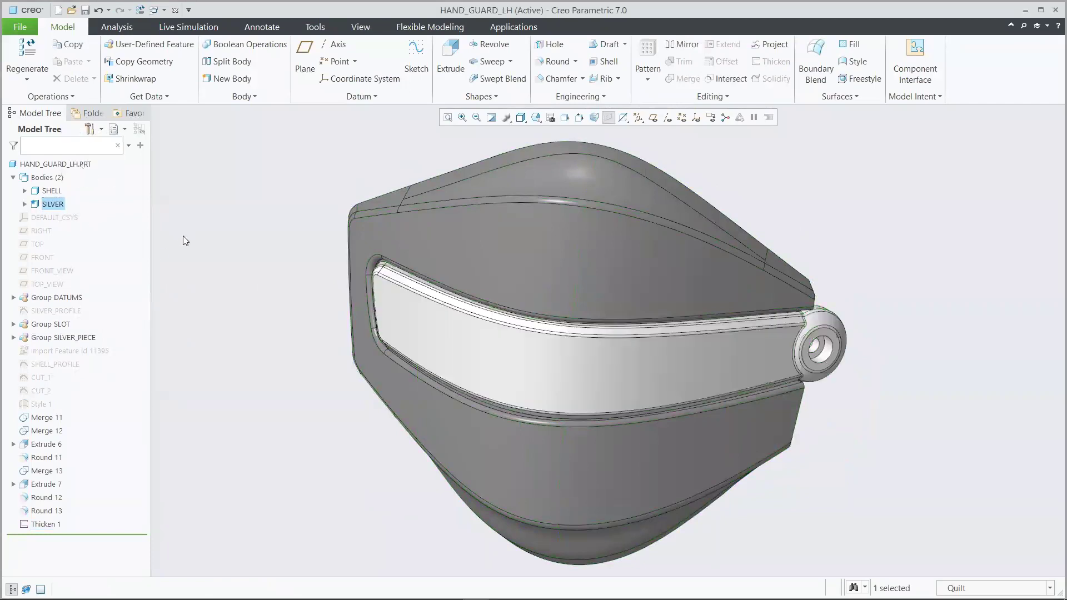
# - Display the SILVER_PROFILE sketch's dimensions and set its 57 mm dimension to 47 mm
pyautogui.click(72, 310)
pyautogui.click(84, 273)
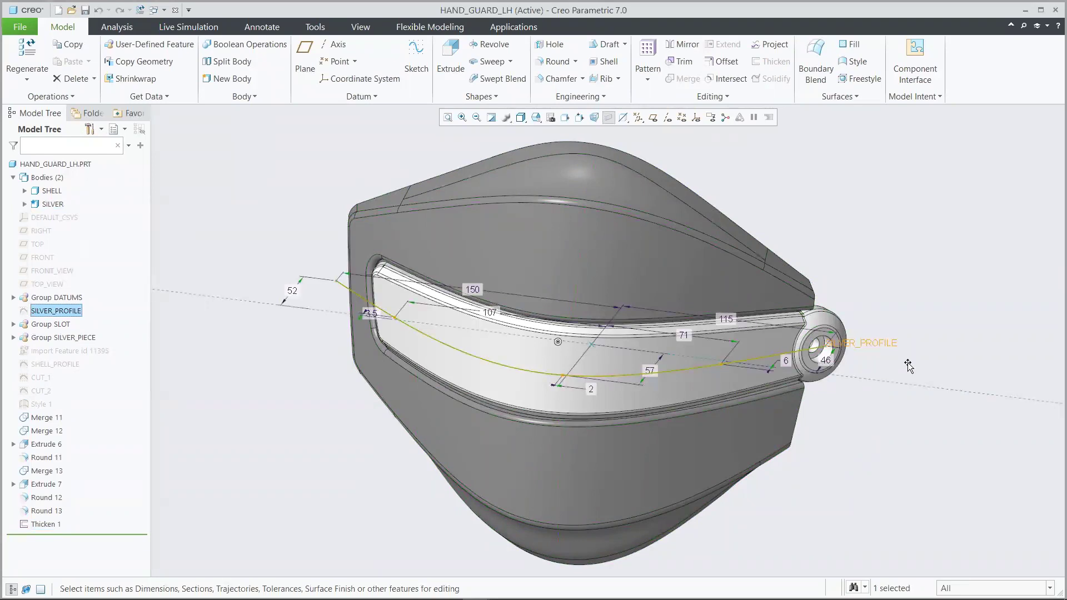
pyautogui.hotkey('ctrl', 'd')
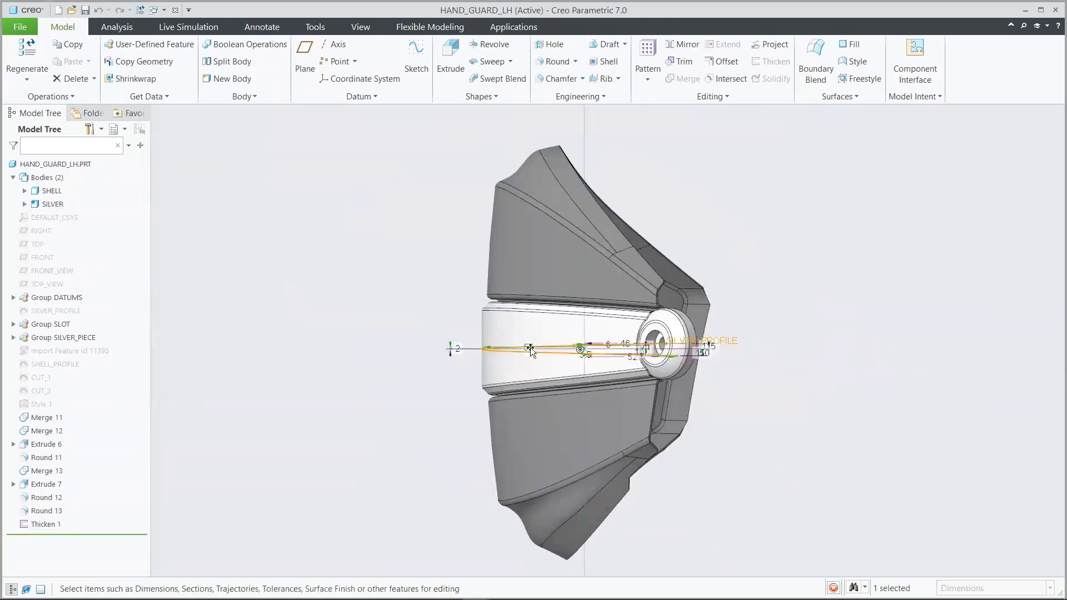
pyautogui.doubleClick(531, 350)
pyautogui.write('4747')
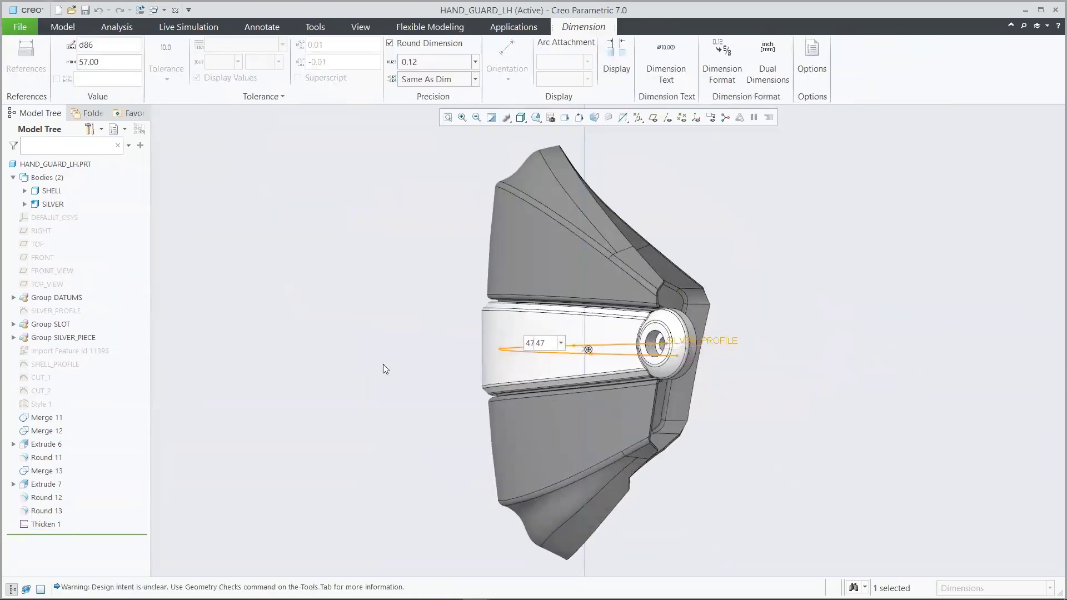
pyautogui.press('Return')
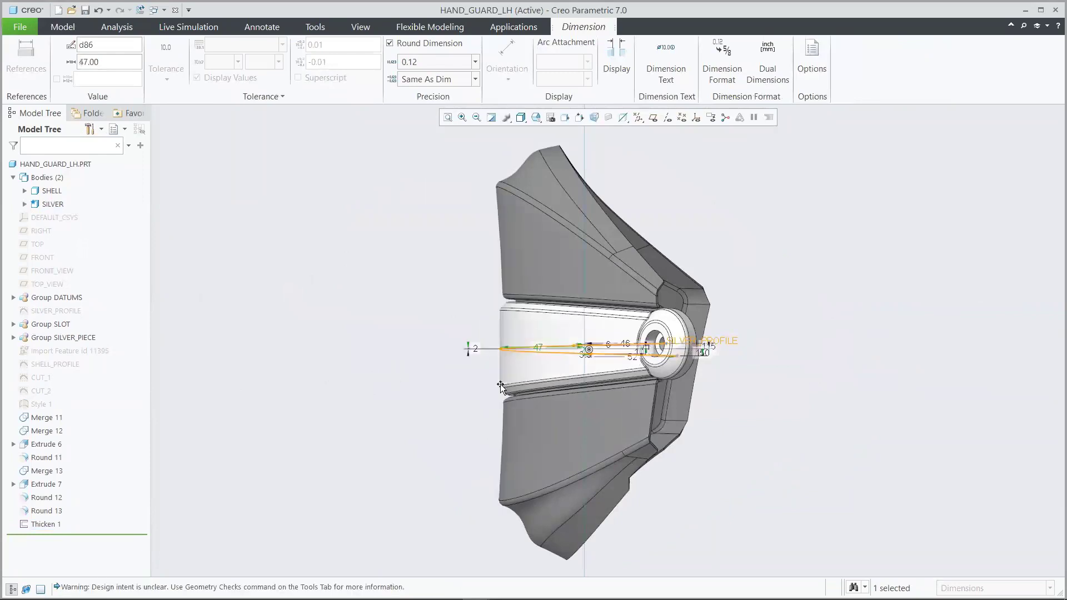
# - Set the SILVER_PROFILE sketch's 47 mm dimension to 67 mm and regenerate the hand guard
pyautogui.doubleClick(538, 349)
pyautogui.write('67')
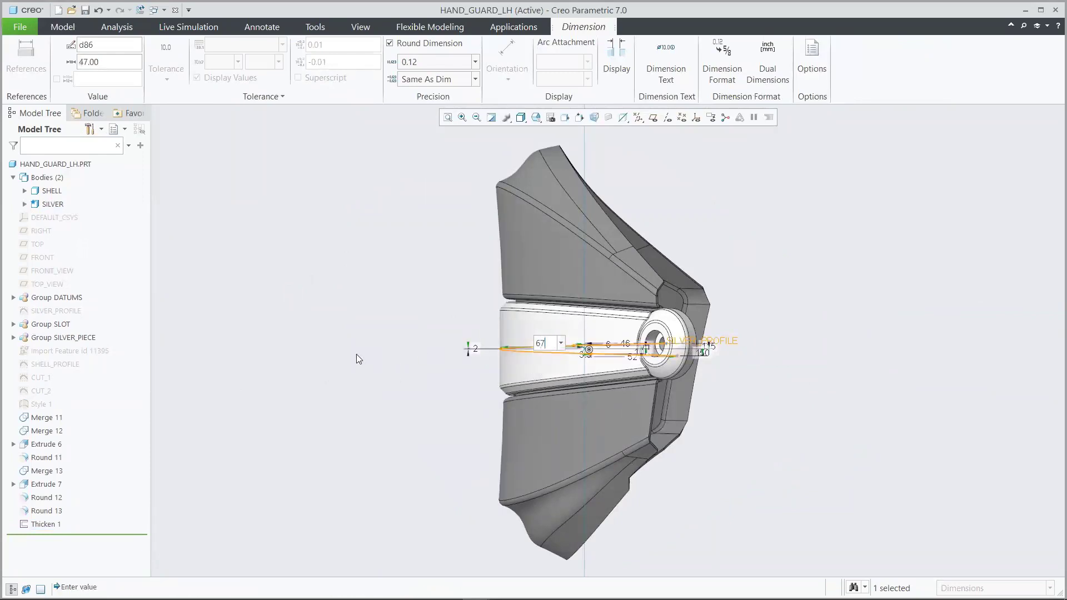
pyautogui.press('Return')
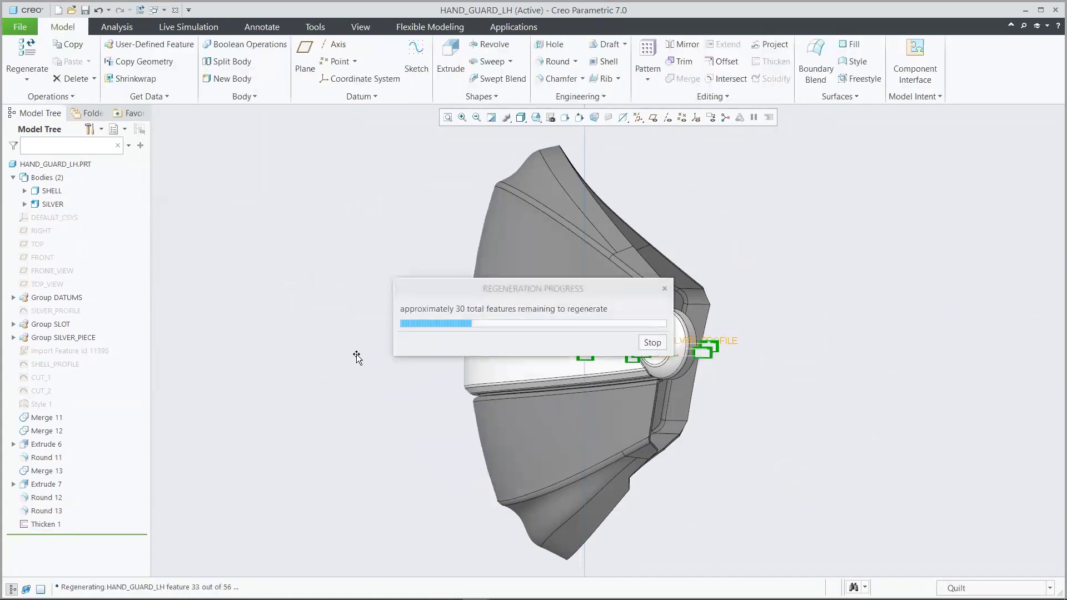
pyautogui.hotkey('ctrl', 'd')
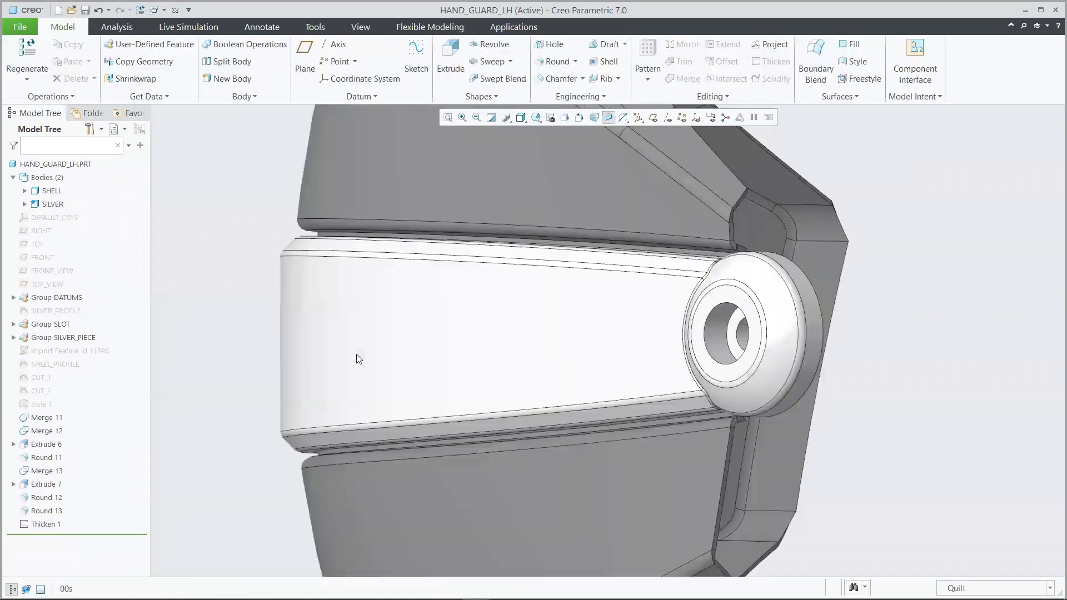
# - Close the hand guard part and regenerate the 6AP1AL003_ASSY assembly to update both hand guards
pyautogui.click(175, 10)
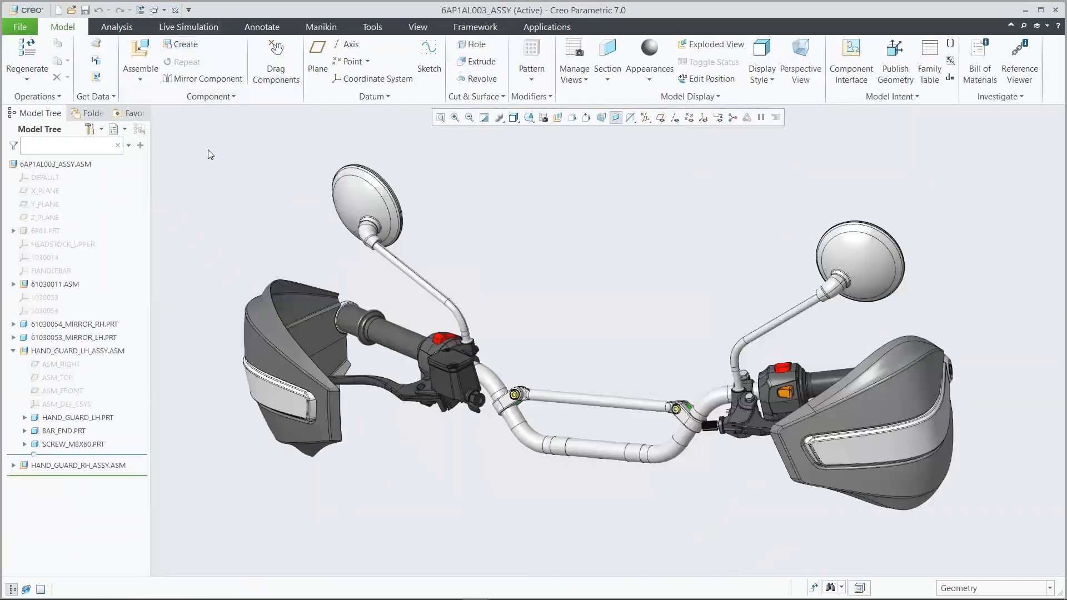
pyautogui.click(26, 50)
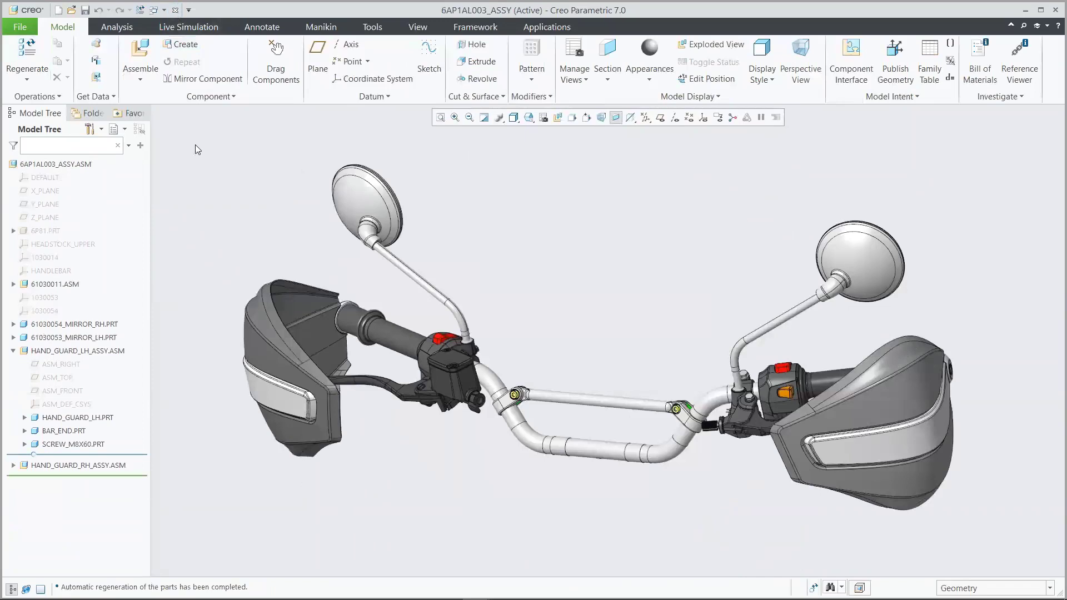
pyautogui.click(27, 50)
pyautogui.hotkey('ctrl', 'd')
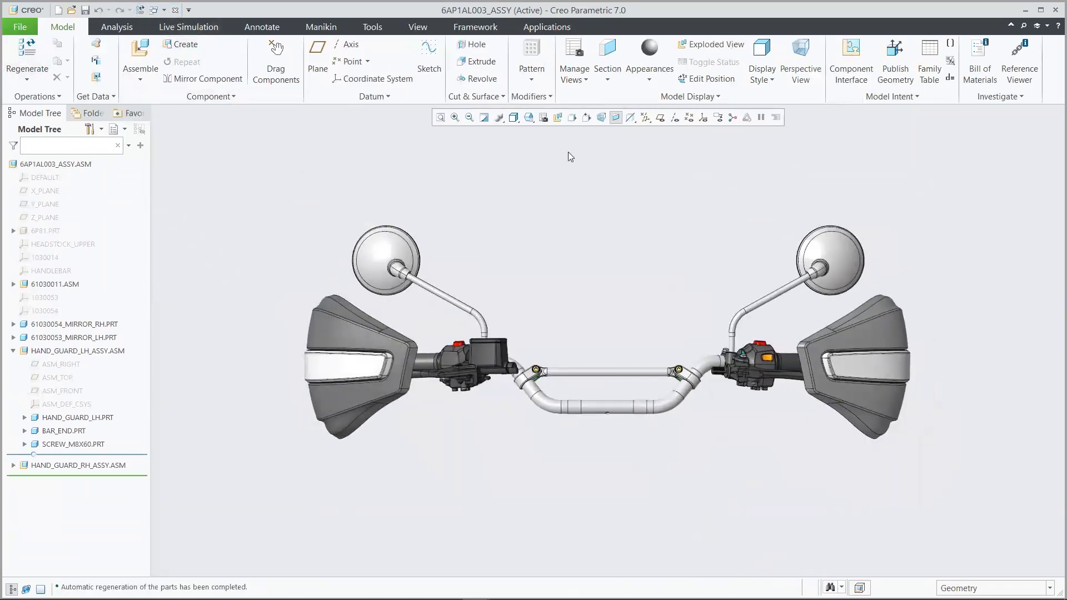
pyautogui.hotkey('ctrl', 'd')
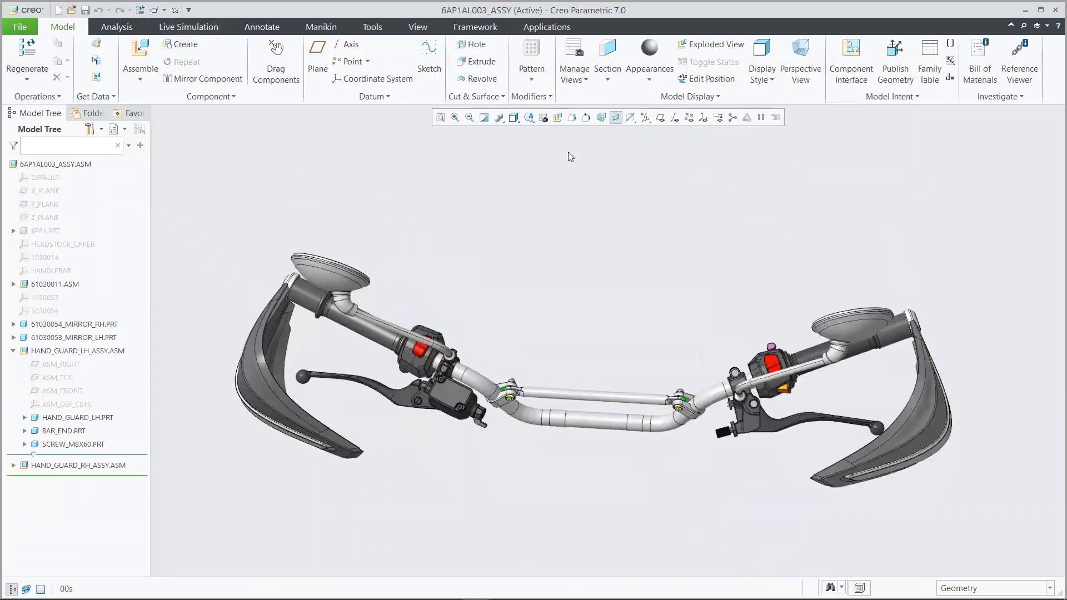